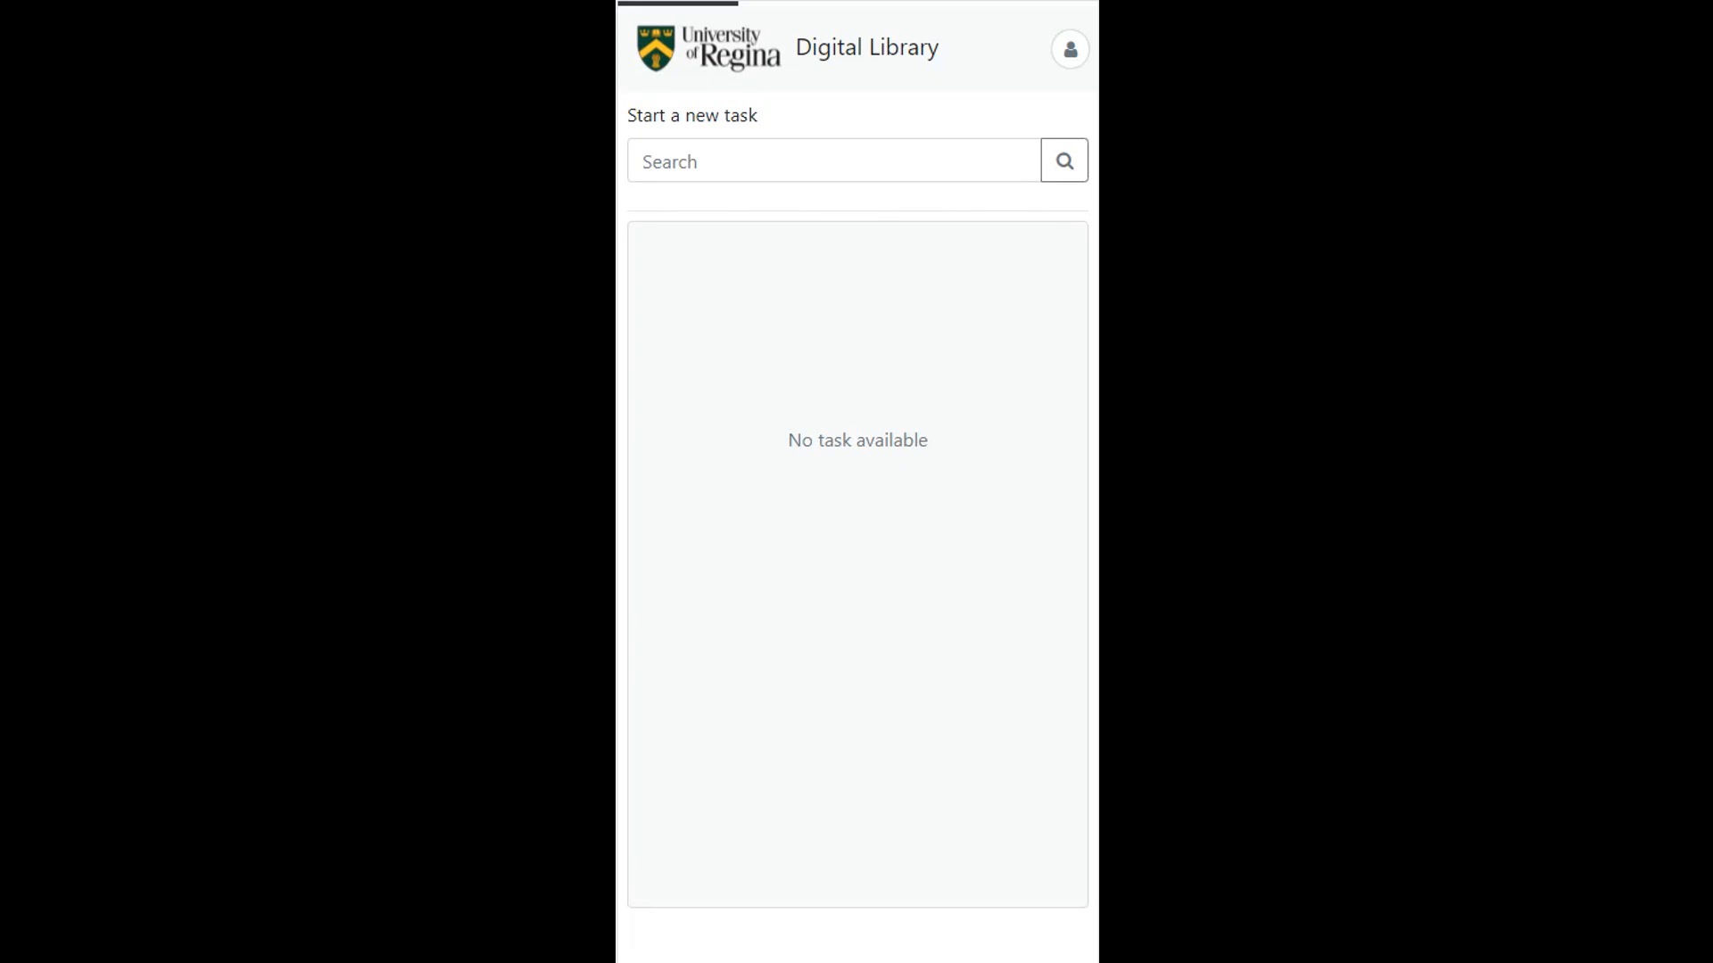
Step: Start a new task by searching the library for "perception of colour"
{"action": "left_click", "coordinate": [819, 154]}
{"action": "type", "text": "percep"}
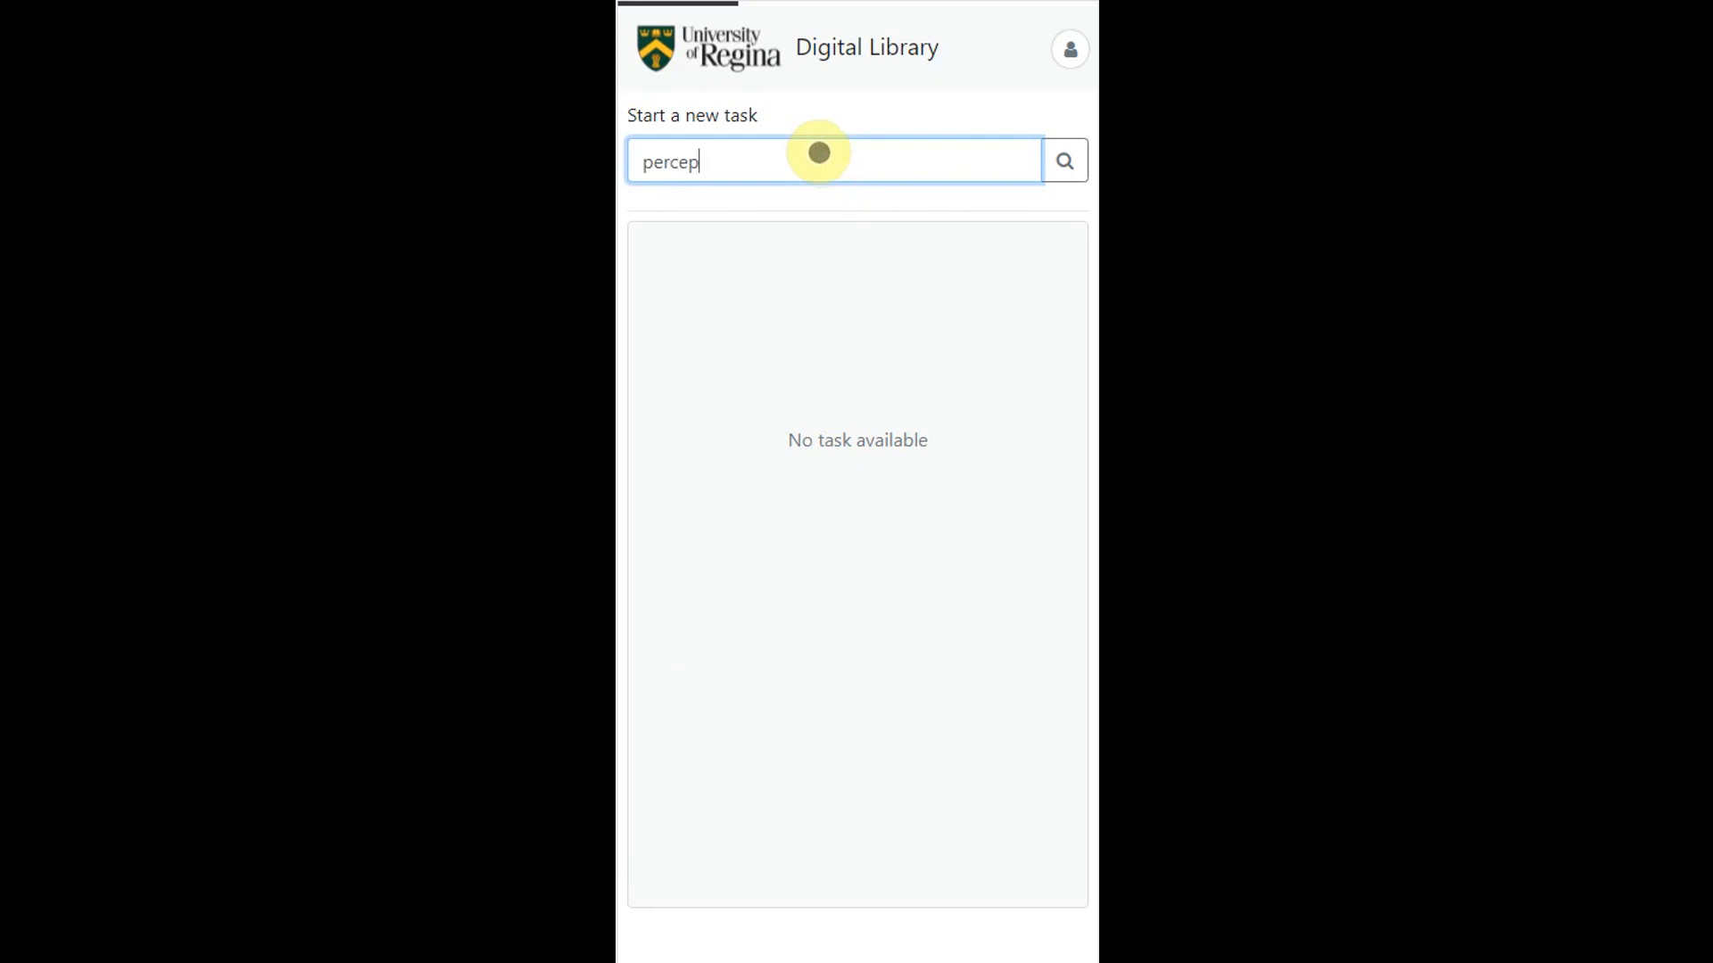
{"action": "type", "text": "tion of colour"}
{"action": "left_click", "coordinate": [1064, 162]}
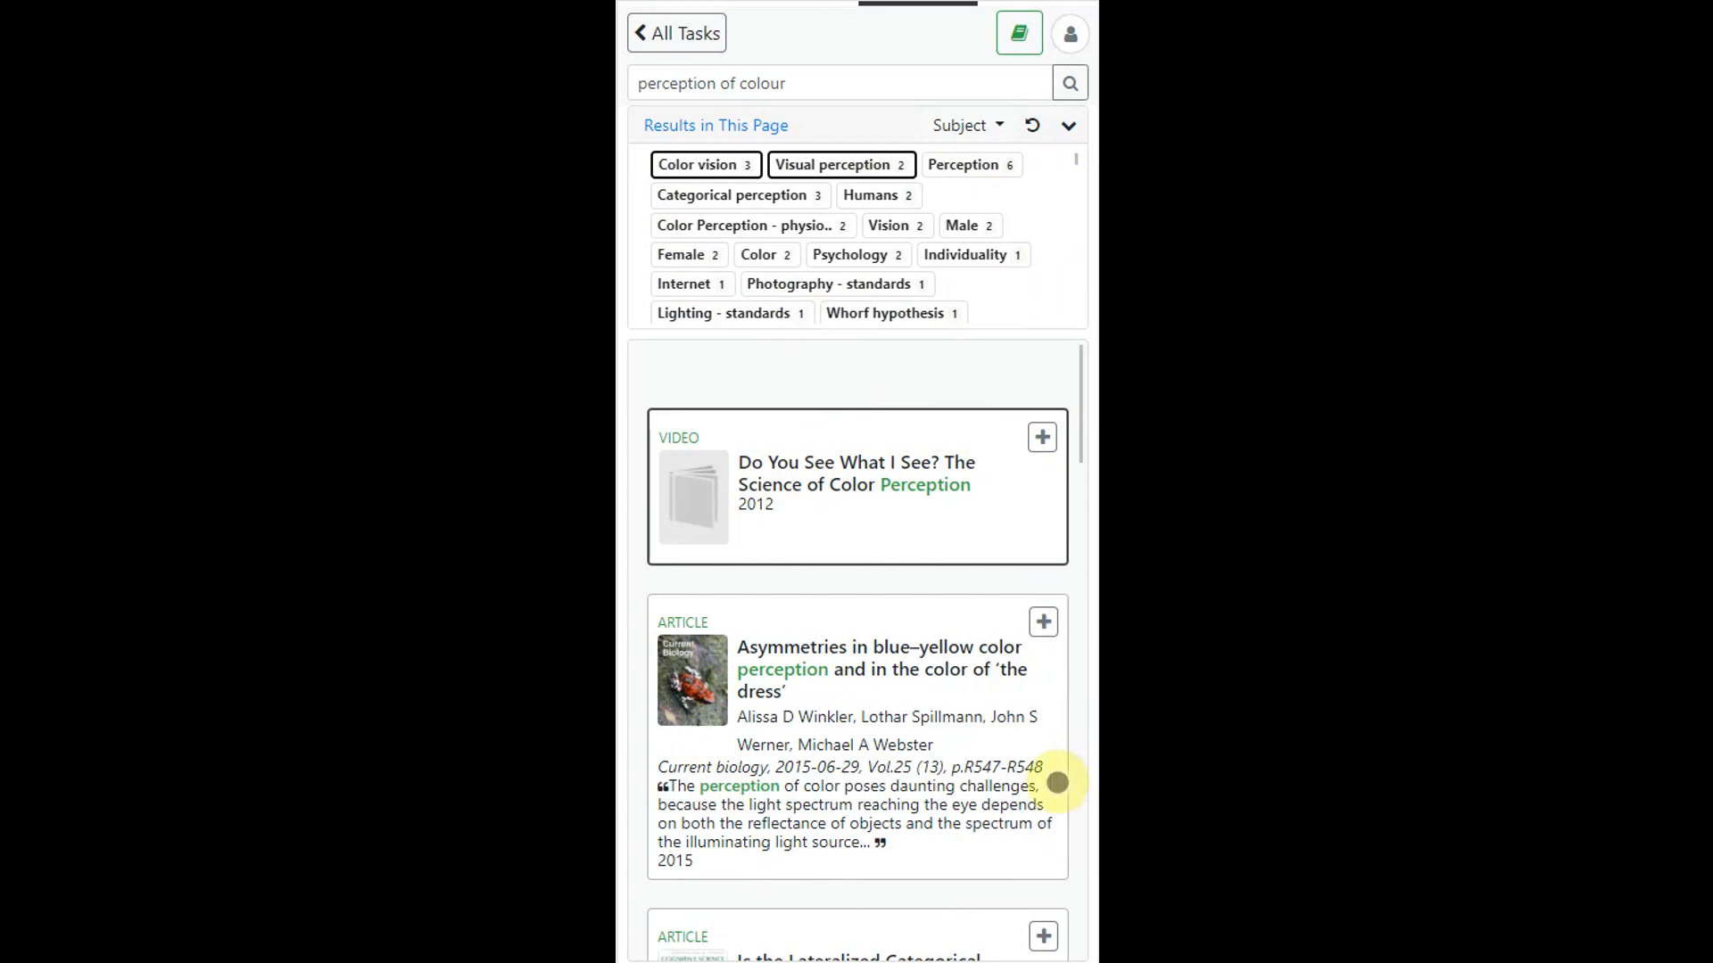
Step: Highlight the results that share the subjects "Categorical perception" and "Discriminating situation"
{"action": "left_click_drag", "start_coordinate": [963, 811], "coordinate": [982, 607]}
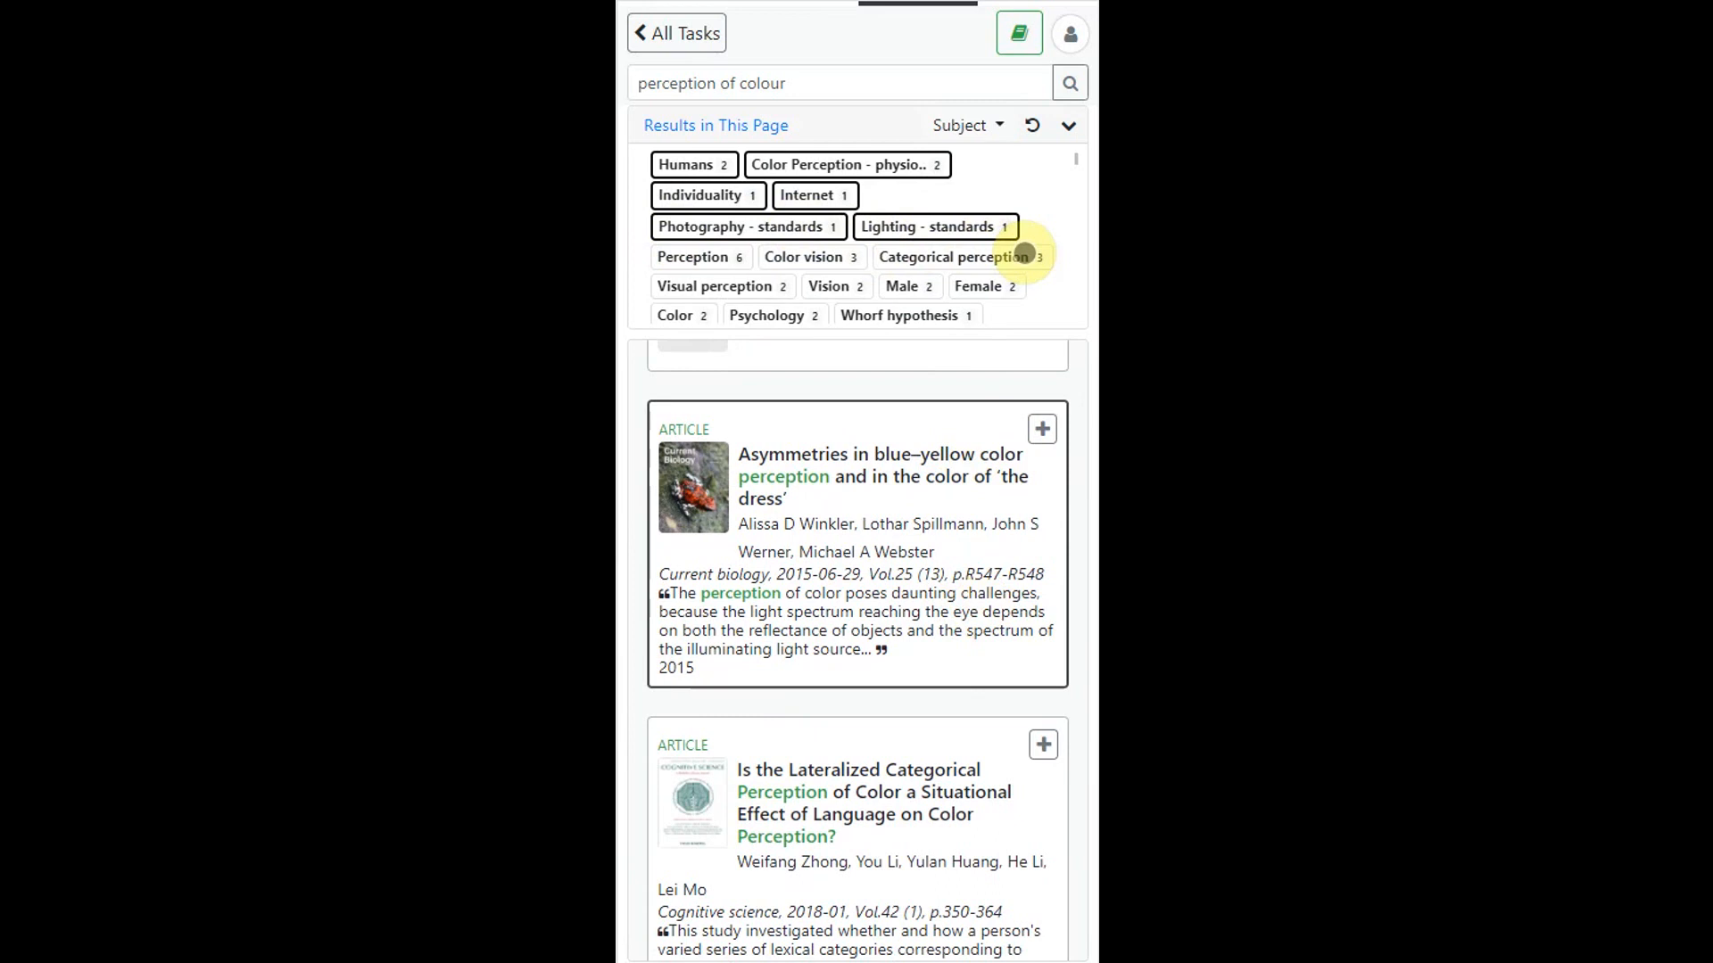
{"action": "scroll", "coordinate": [980, 750], "scroll_direction": "down", "scroll_amount": 1}
{"action": "left_click_drag", "start_coordinate": [981, 749], "coordinate": [994, 490]}
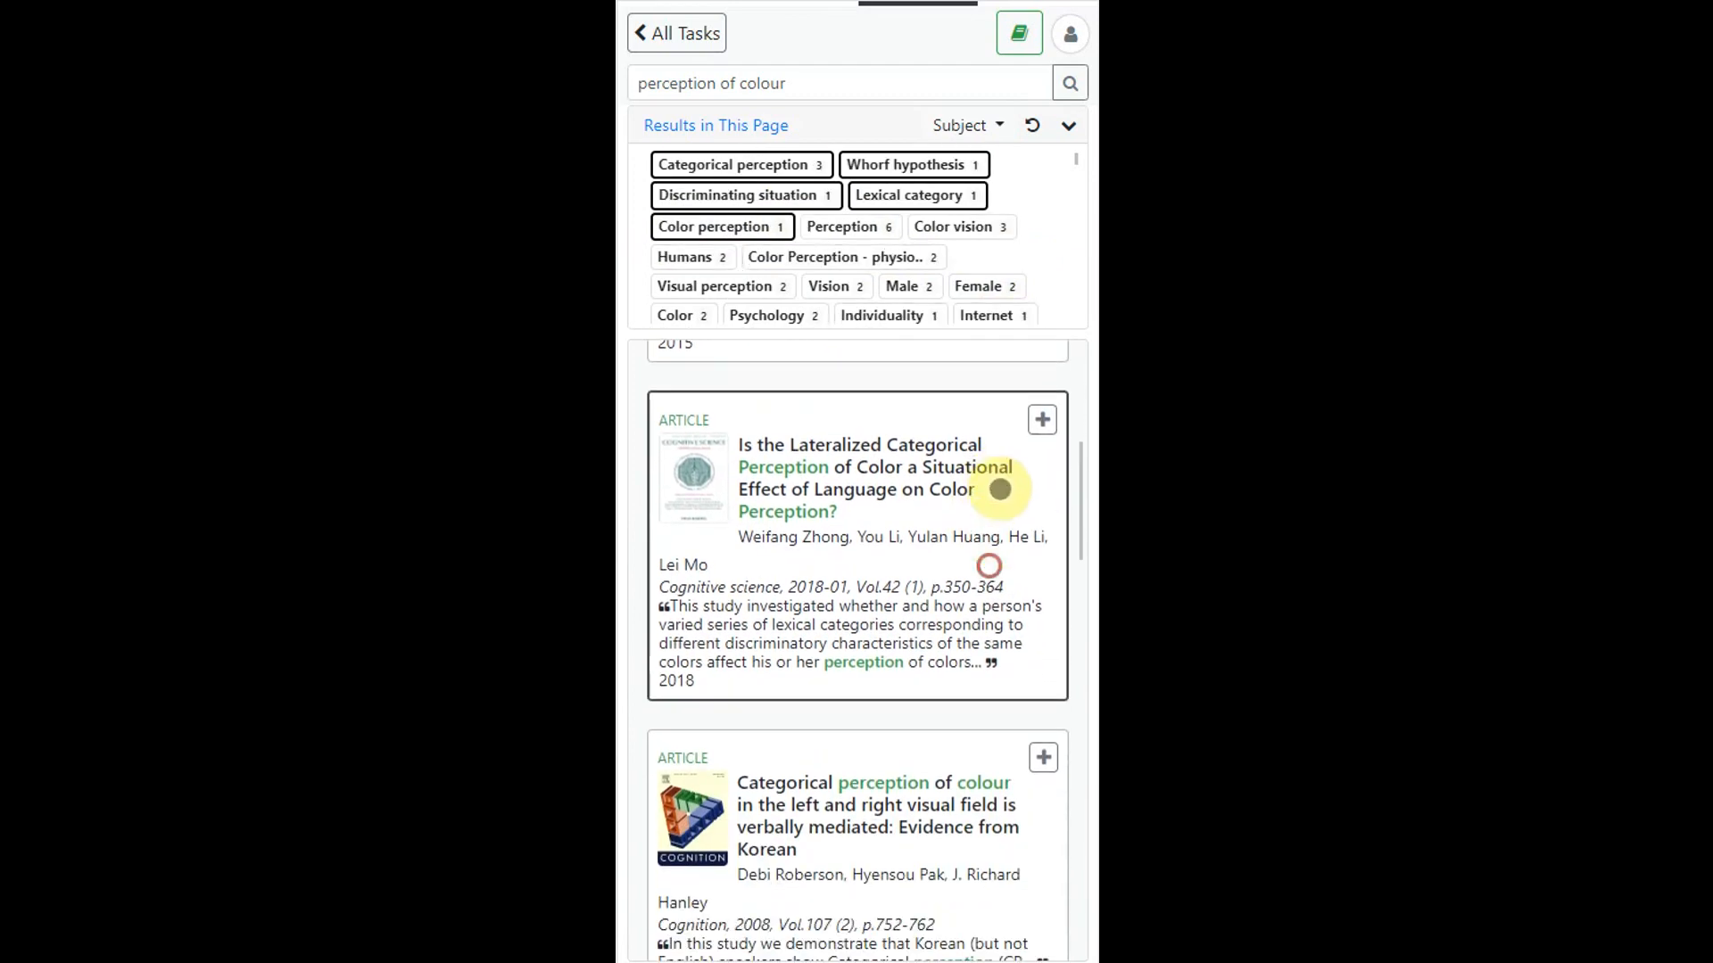
{"action": "left_click_drag", "start_coordinate": [976, 871], "coordinate": [990, 509]}
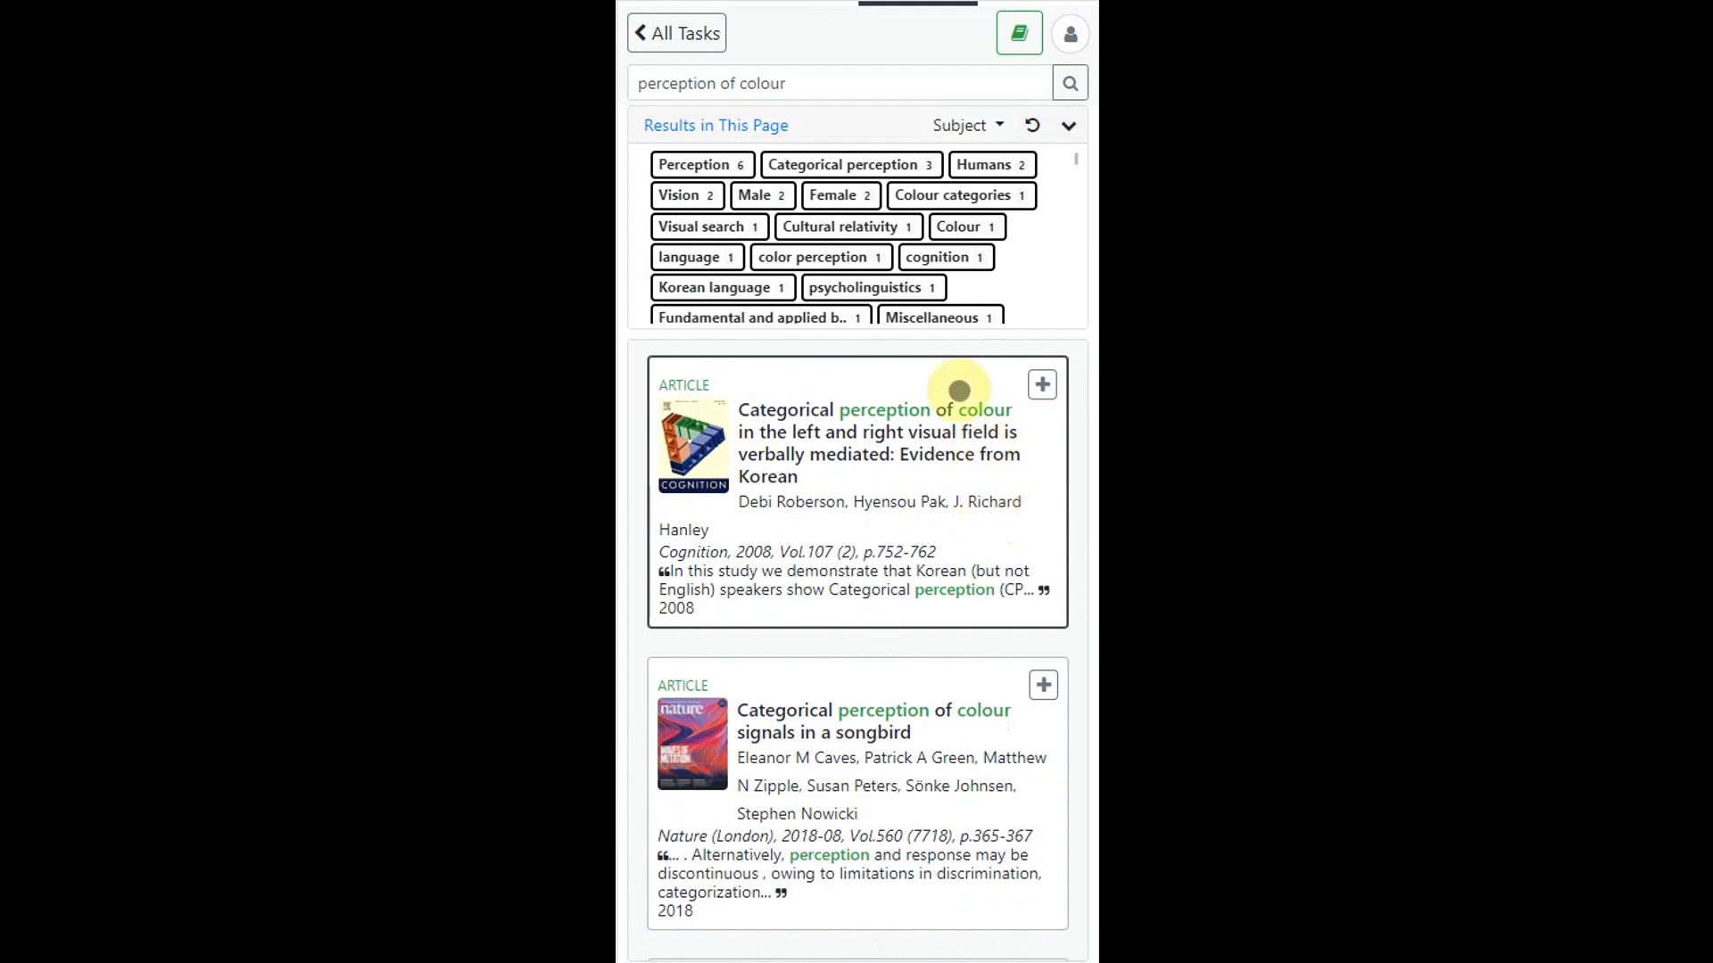
{"action": "left_click", "coordinate": [871, 165]}
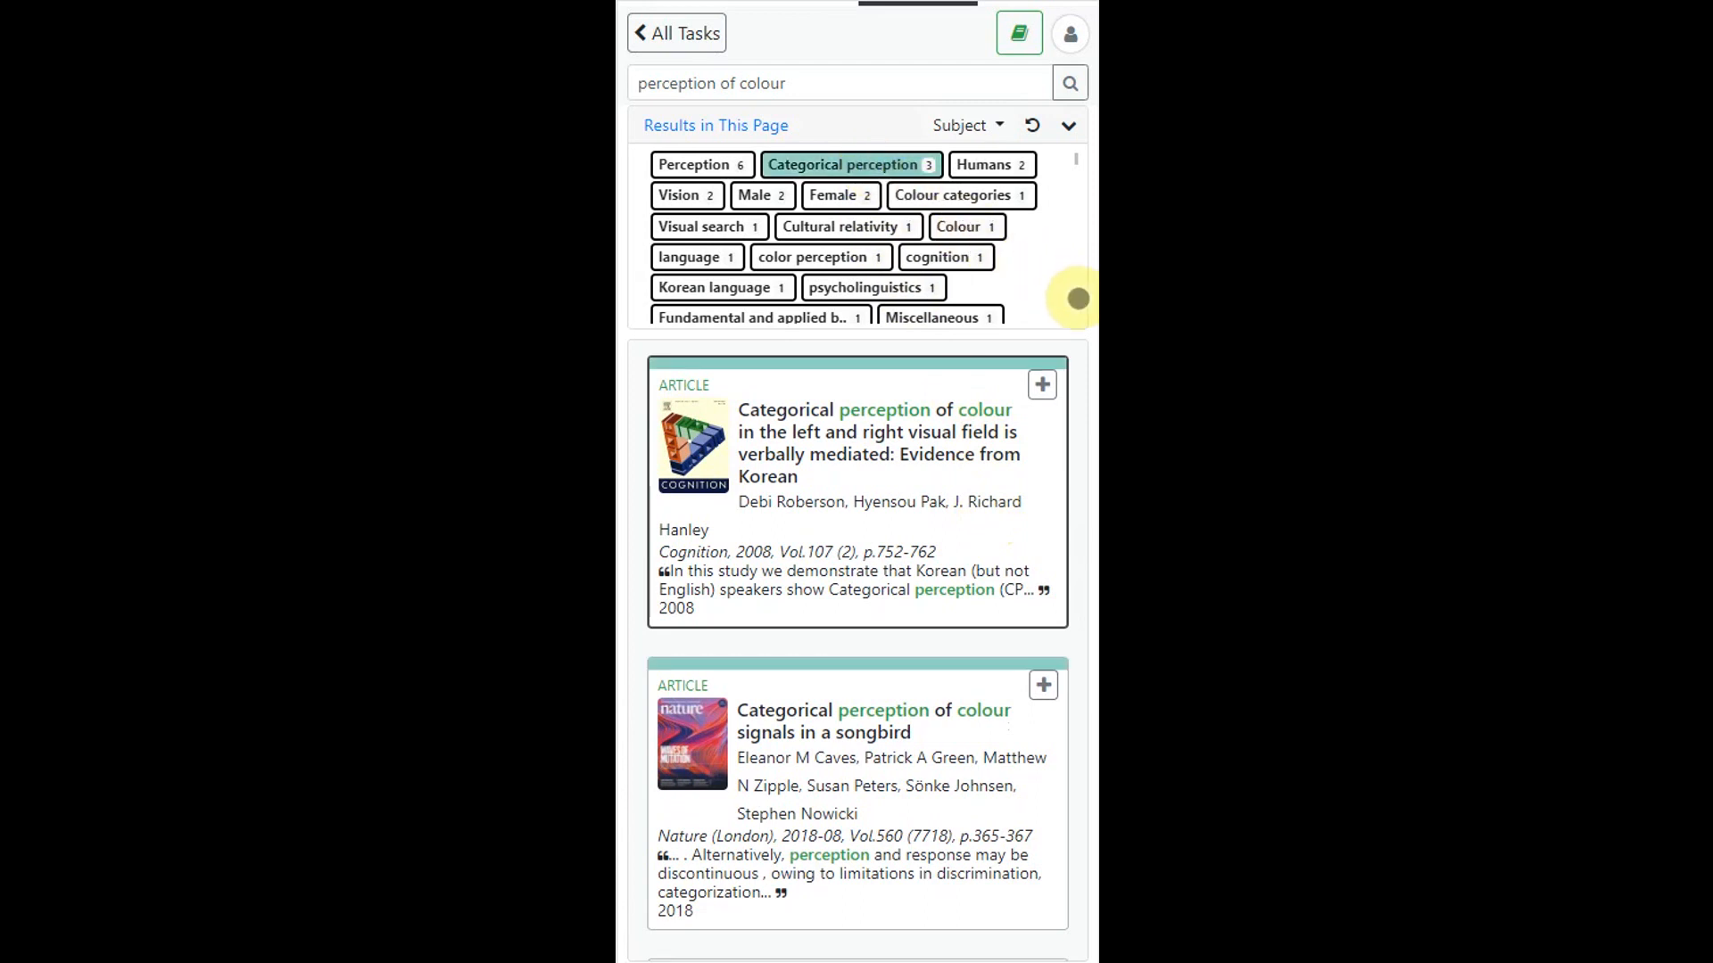
{"action": "left_click_drag", "start_coordinate": [1074, 298], "coordinate": [1055, 199]}
{"action": "left_click_drag", "start_coordinate": [1071, 302], "coordinate": [1060, 166]}
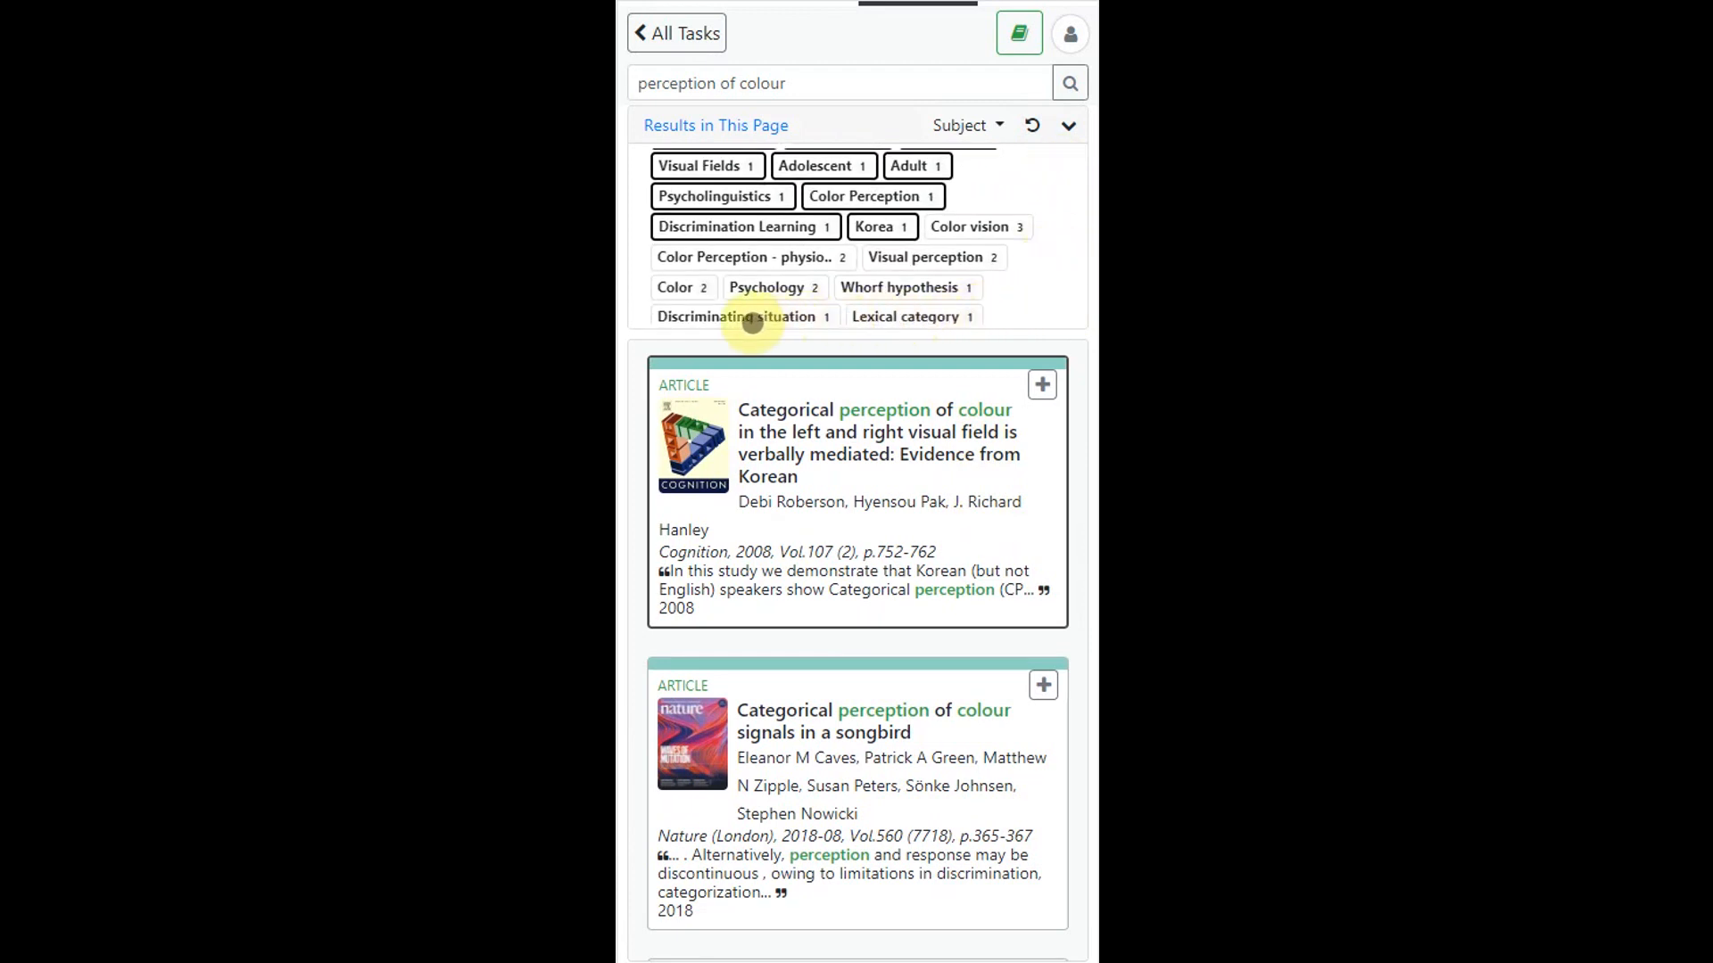
{"action": "left_click", "coordinate": [752, 319]}
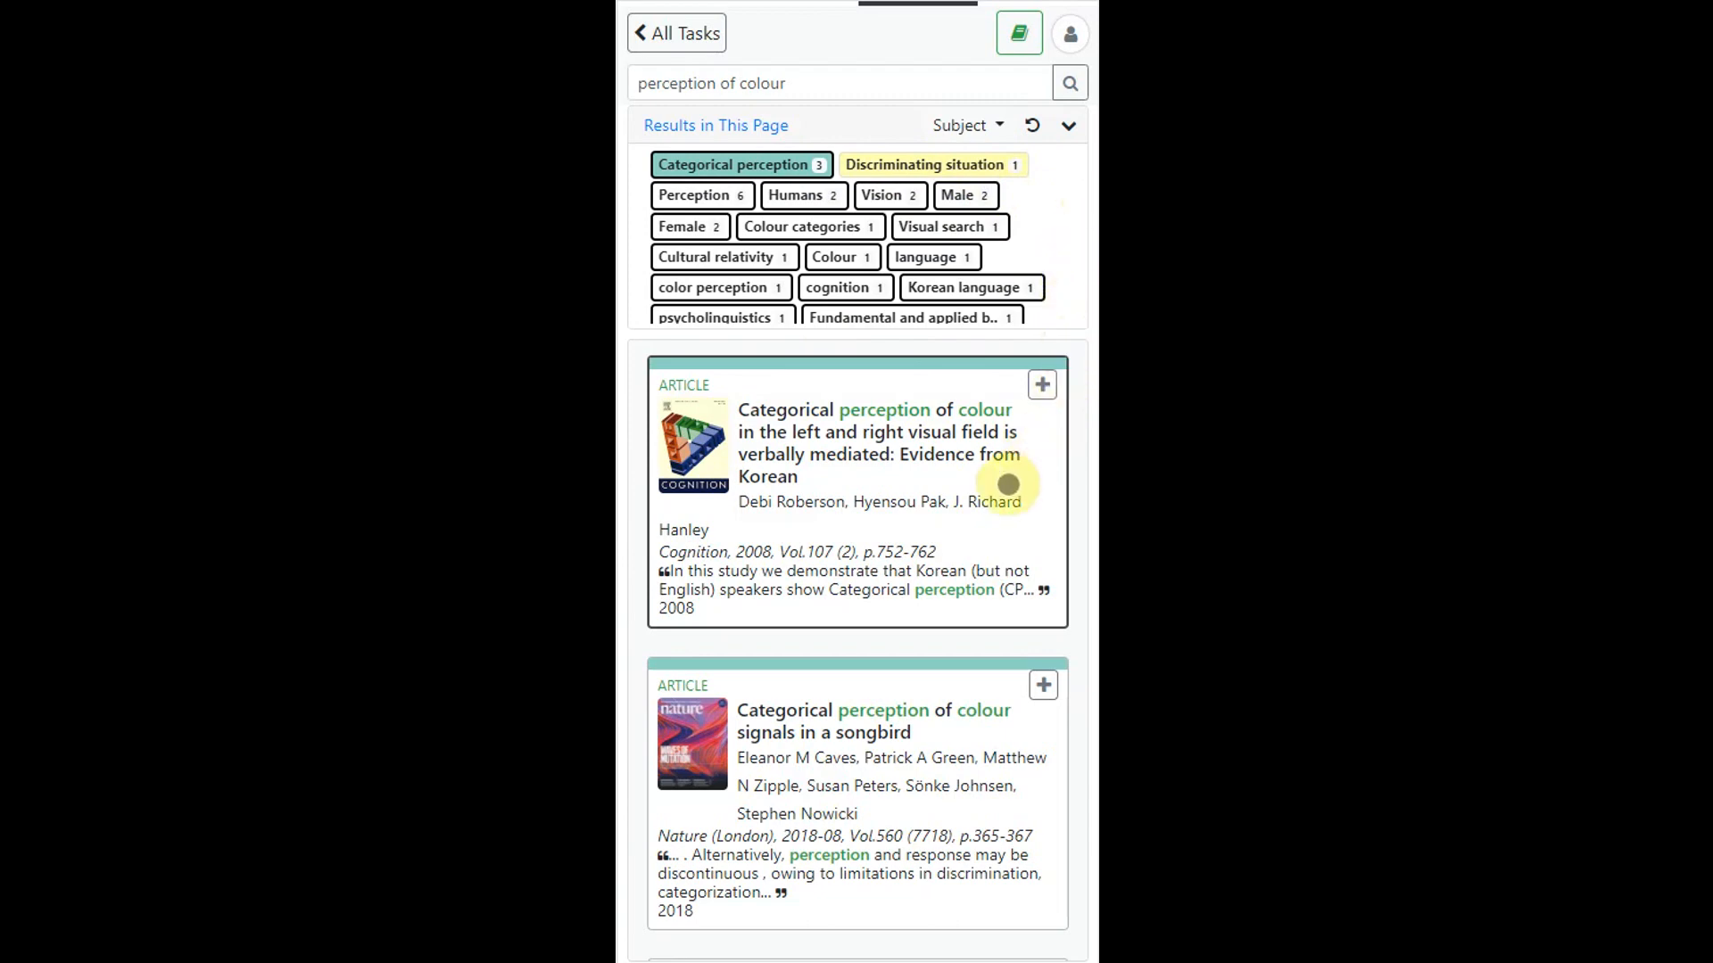
Step: Open the details of the article "Is the Lateralized Categorical Perception of Color a Situational Effect of Language on Color Perception?" and get its document
{"action": "left_click_drag", "start_coordinate": [903, 495], "coordinate": [950, 560]}
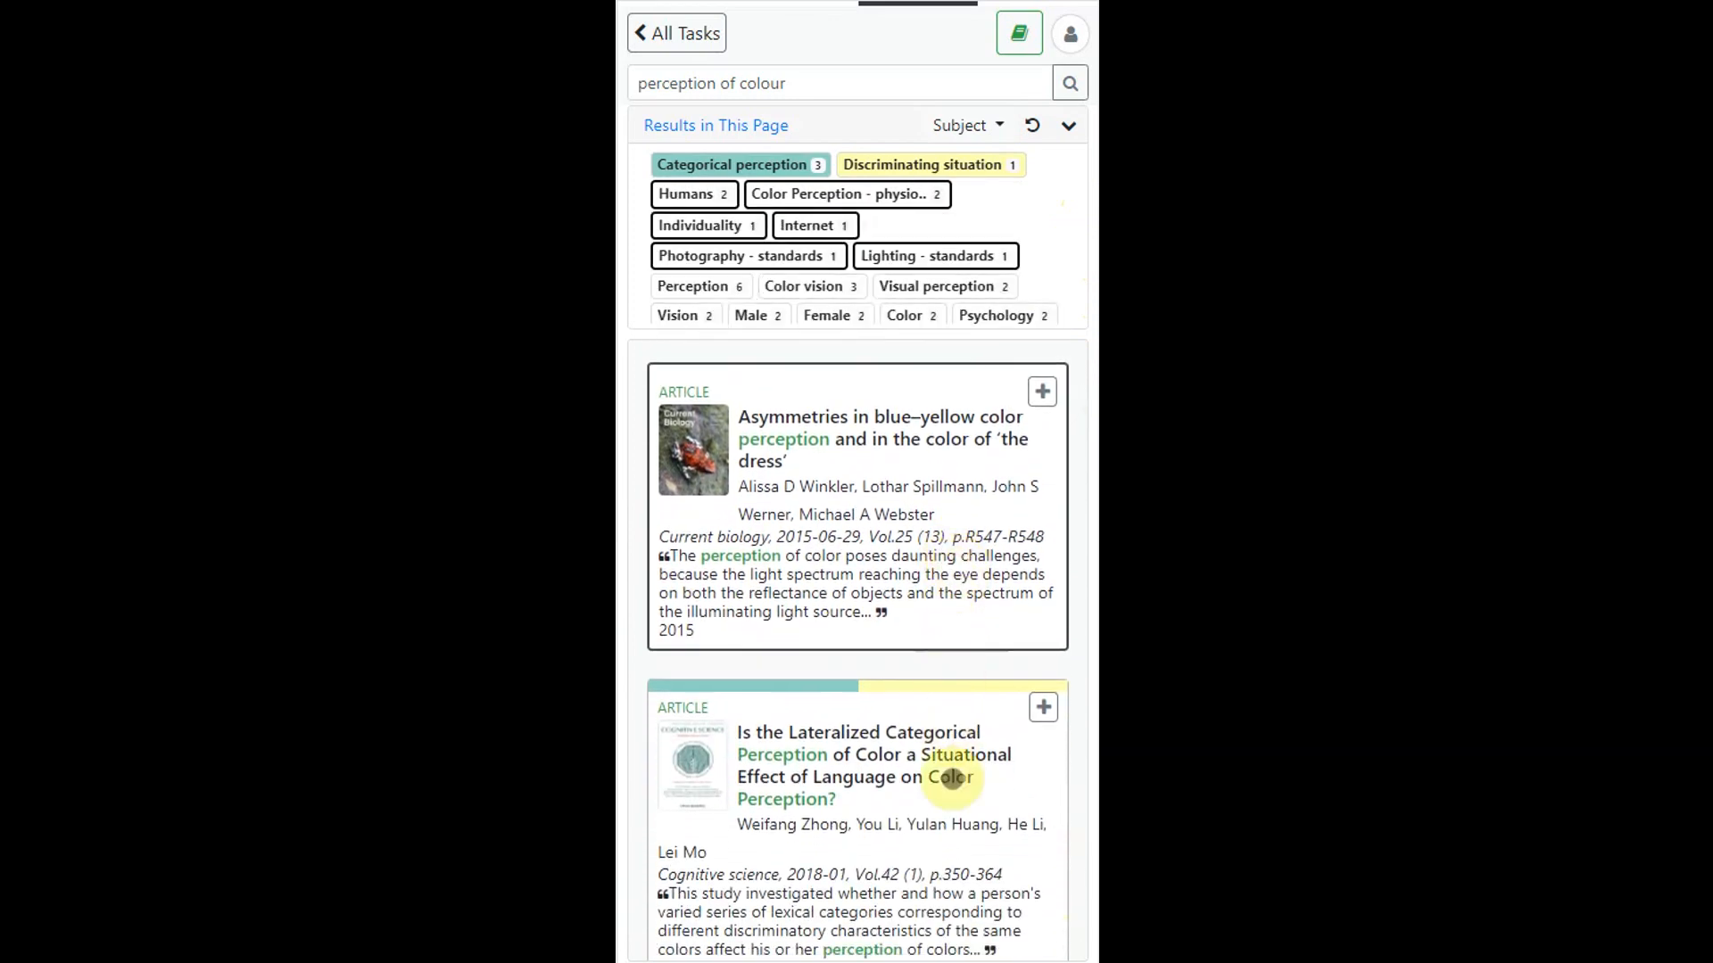
{"action": "left_click_drag", "start_coordinate": [956, 864], "coordinate": [986, 544]}
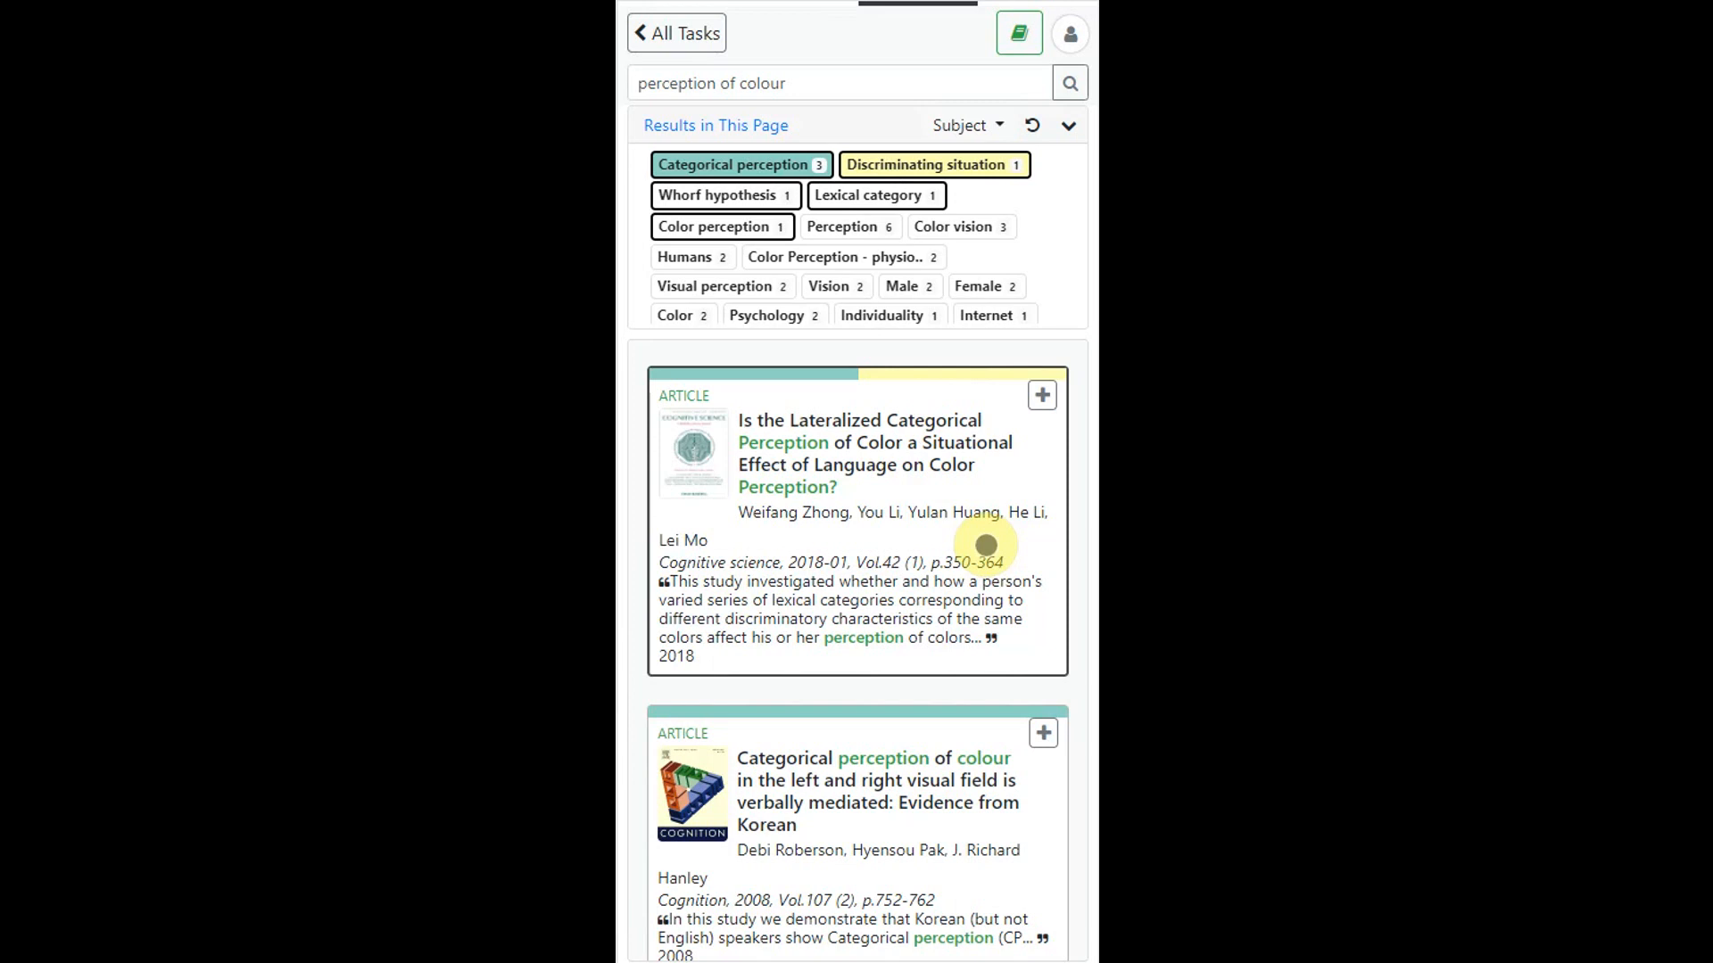
{"action": "left_click", "coordinate": [893, 463]}
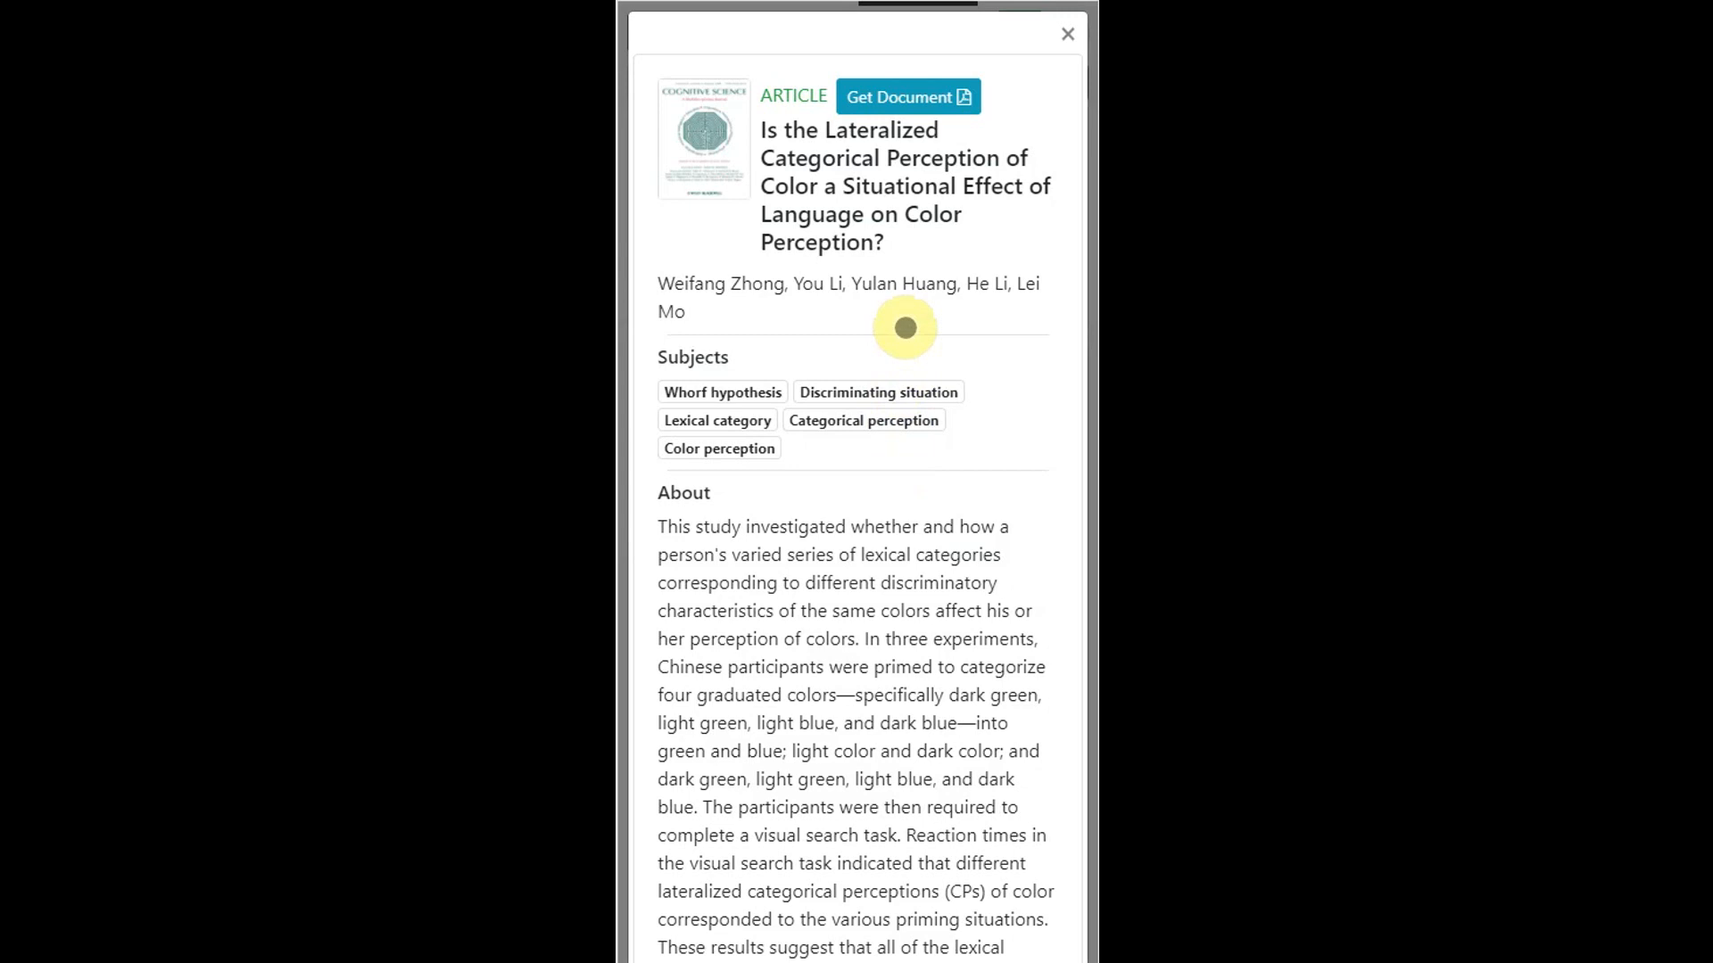
{"action": "left_click", "coordinate": [892, 100]}
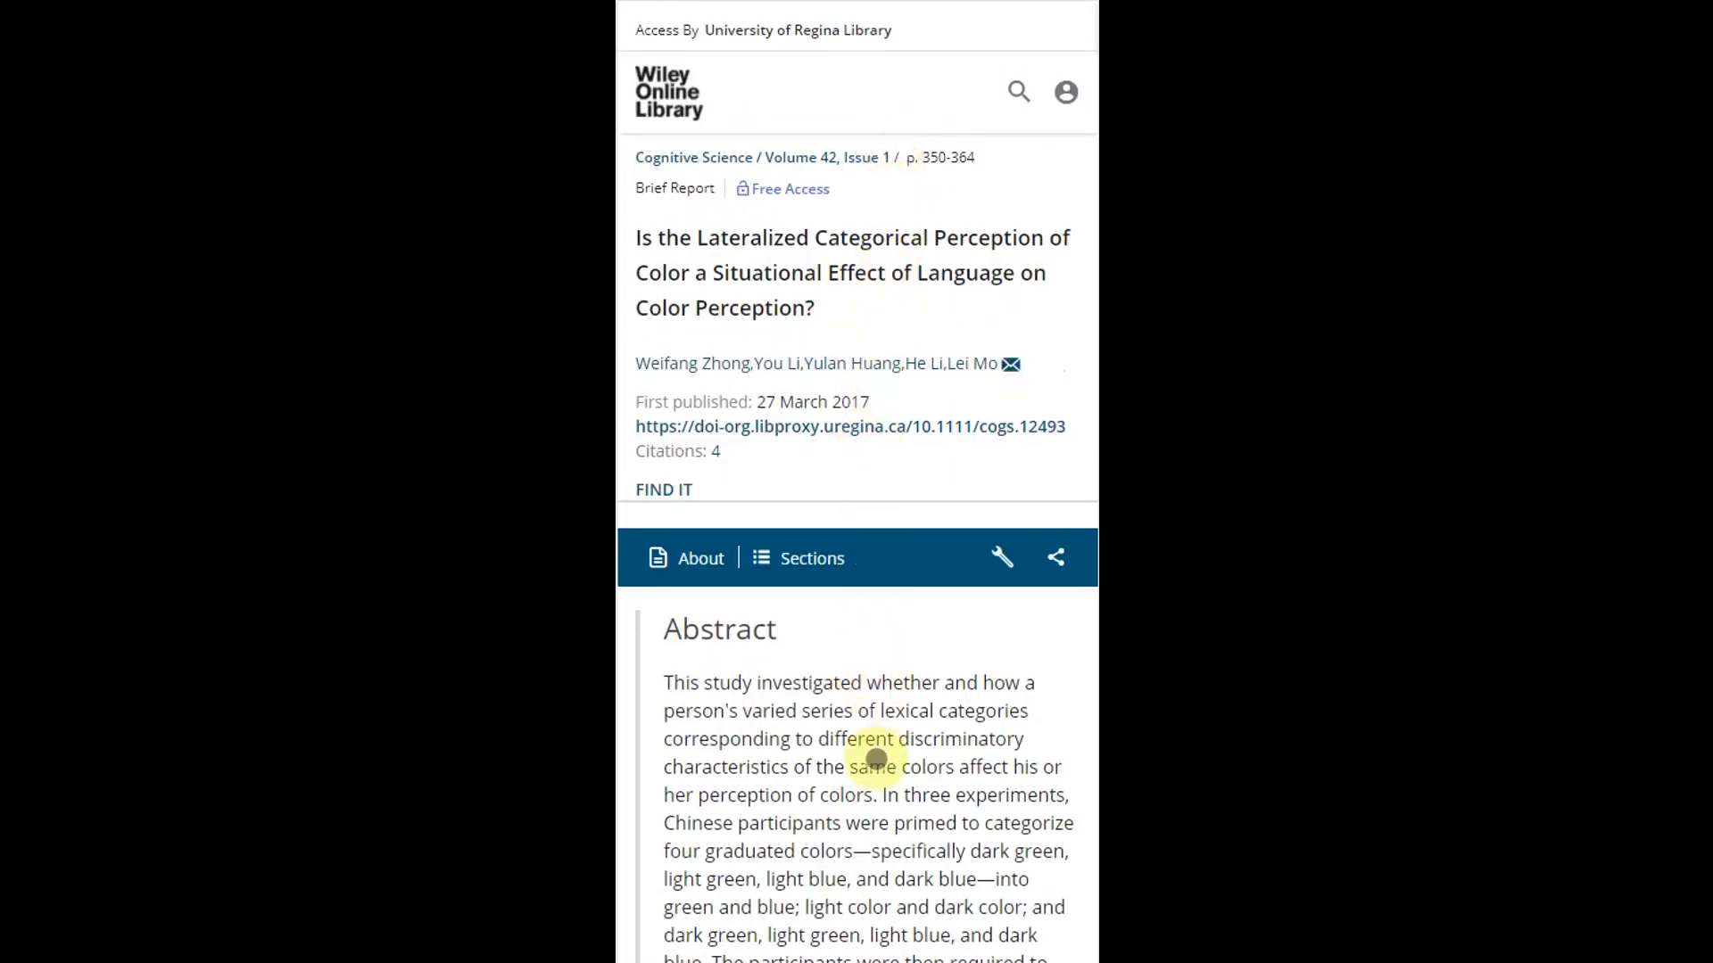
Step: Read the article's abstract on the publisher page and return to the search results, closing the article details
{"action": "scroll", "coordinate": [871, 692], "scroll_direction": "down", "scroll_amount": 3}
{"action": "scroll", "coordinate": [910, 560], "scroll_direction": "down", "scroll_amount": 5}
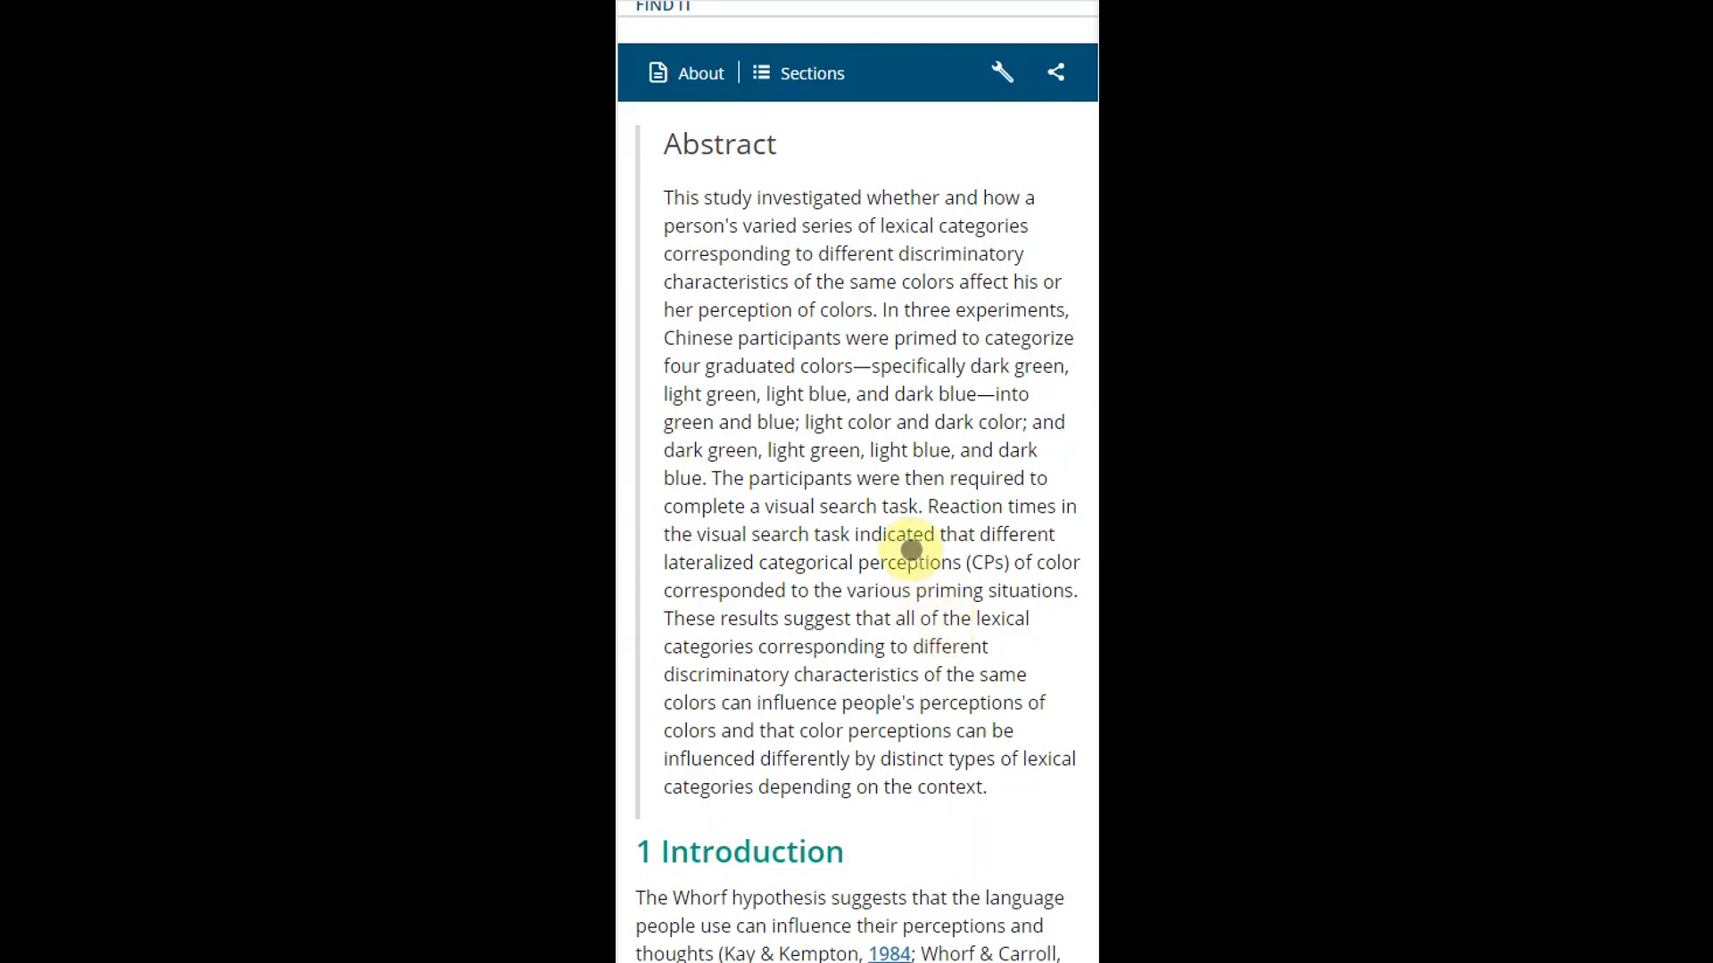
{"action": "scroll", "coordinate": [902, 199], "scroll_direction": "up", "scroll_amount": 5}
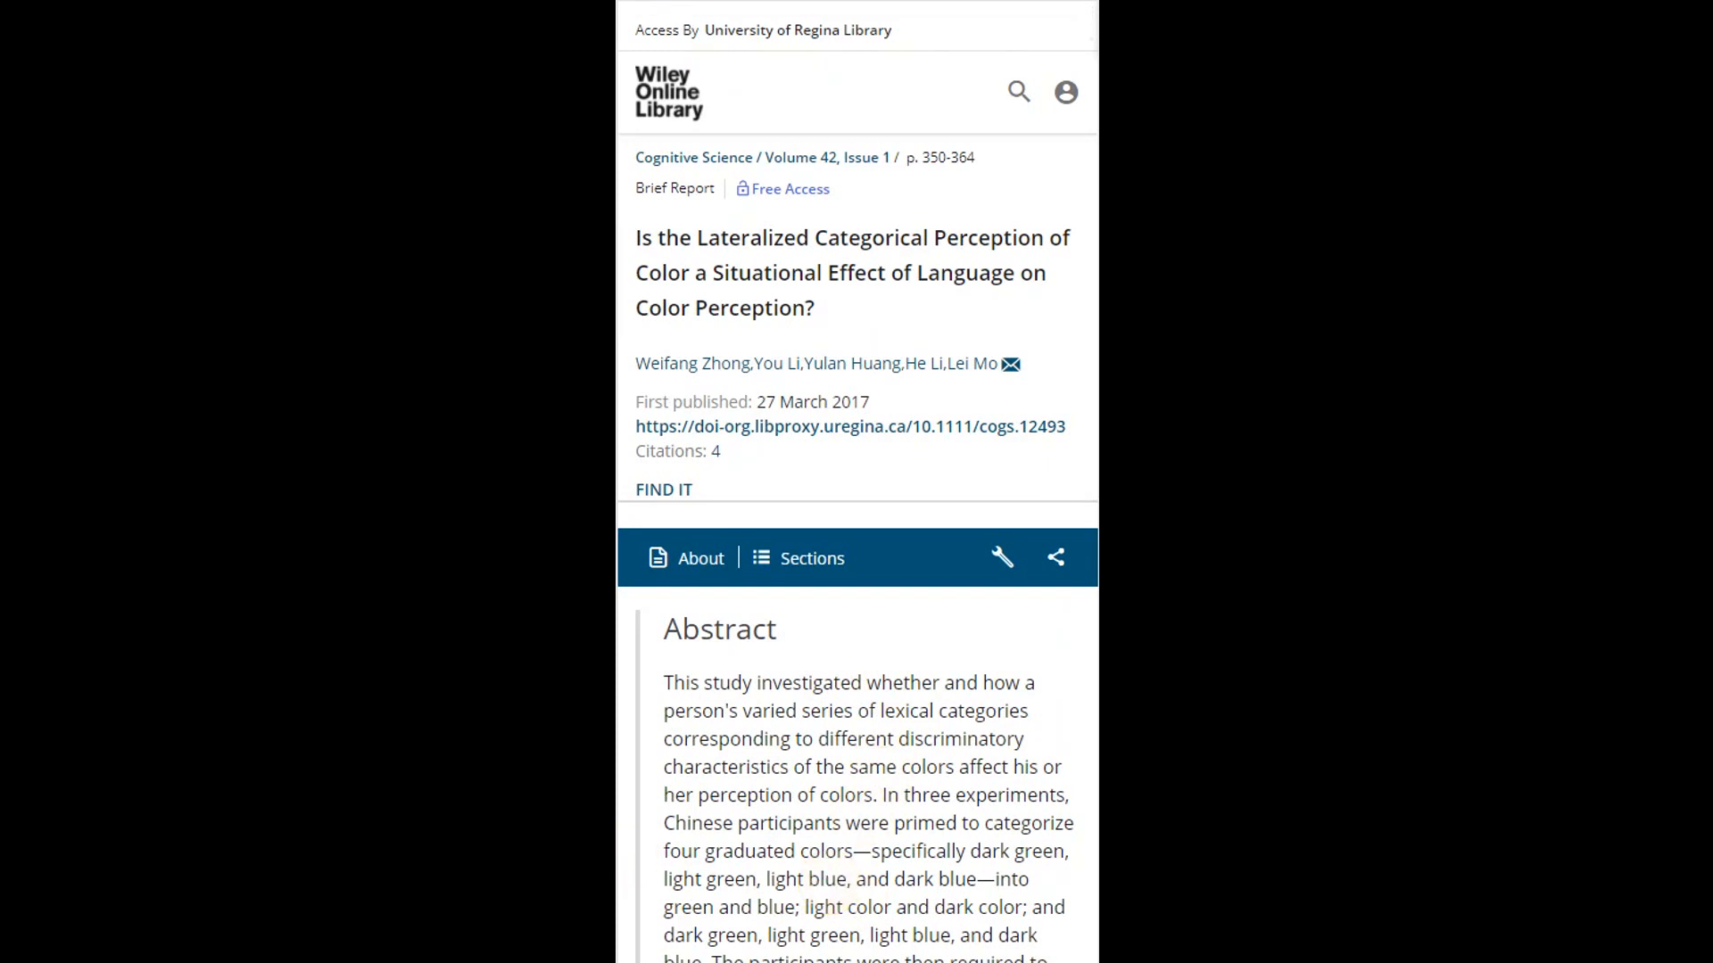
{"action": "key", "text": "ctrl+w"}
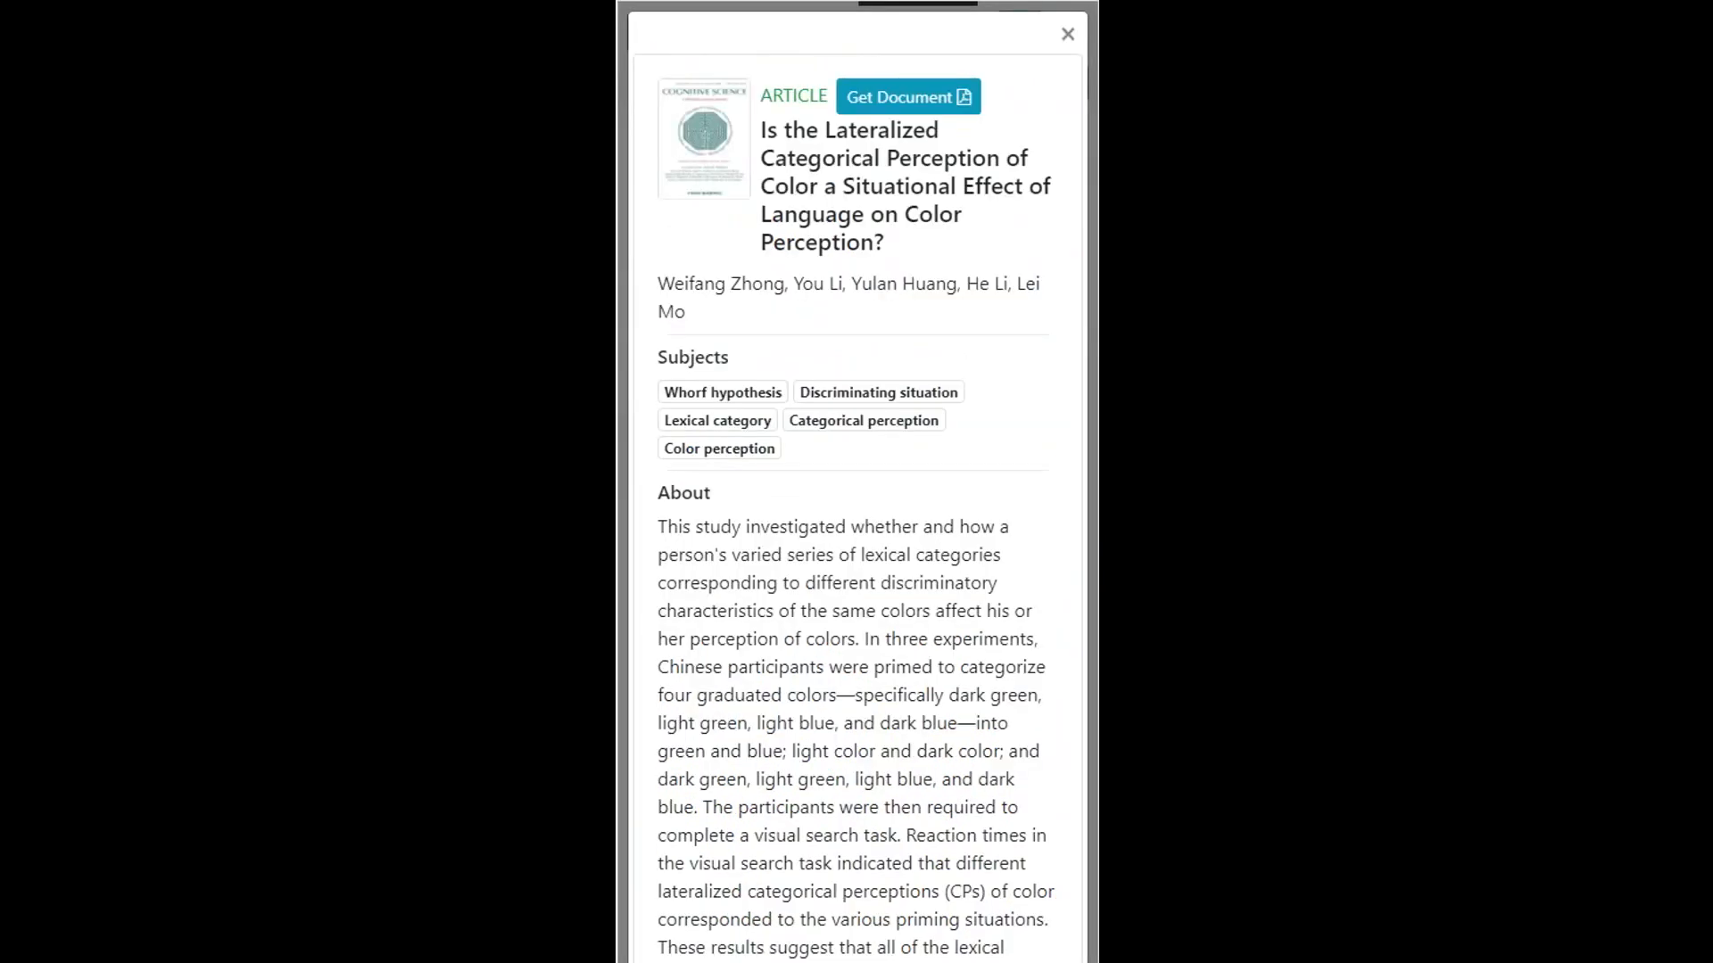
{"action": "left_click", "coordinate": [1064, 33]}
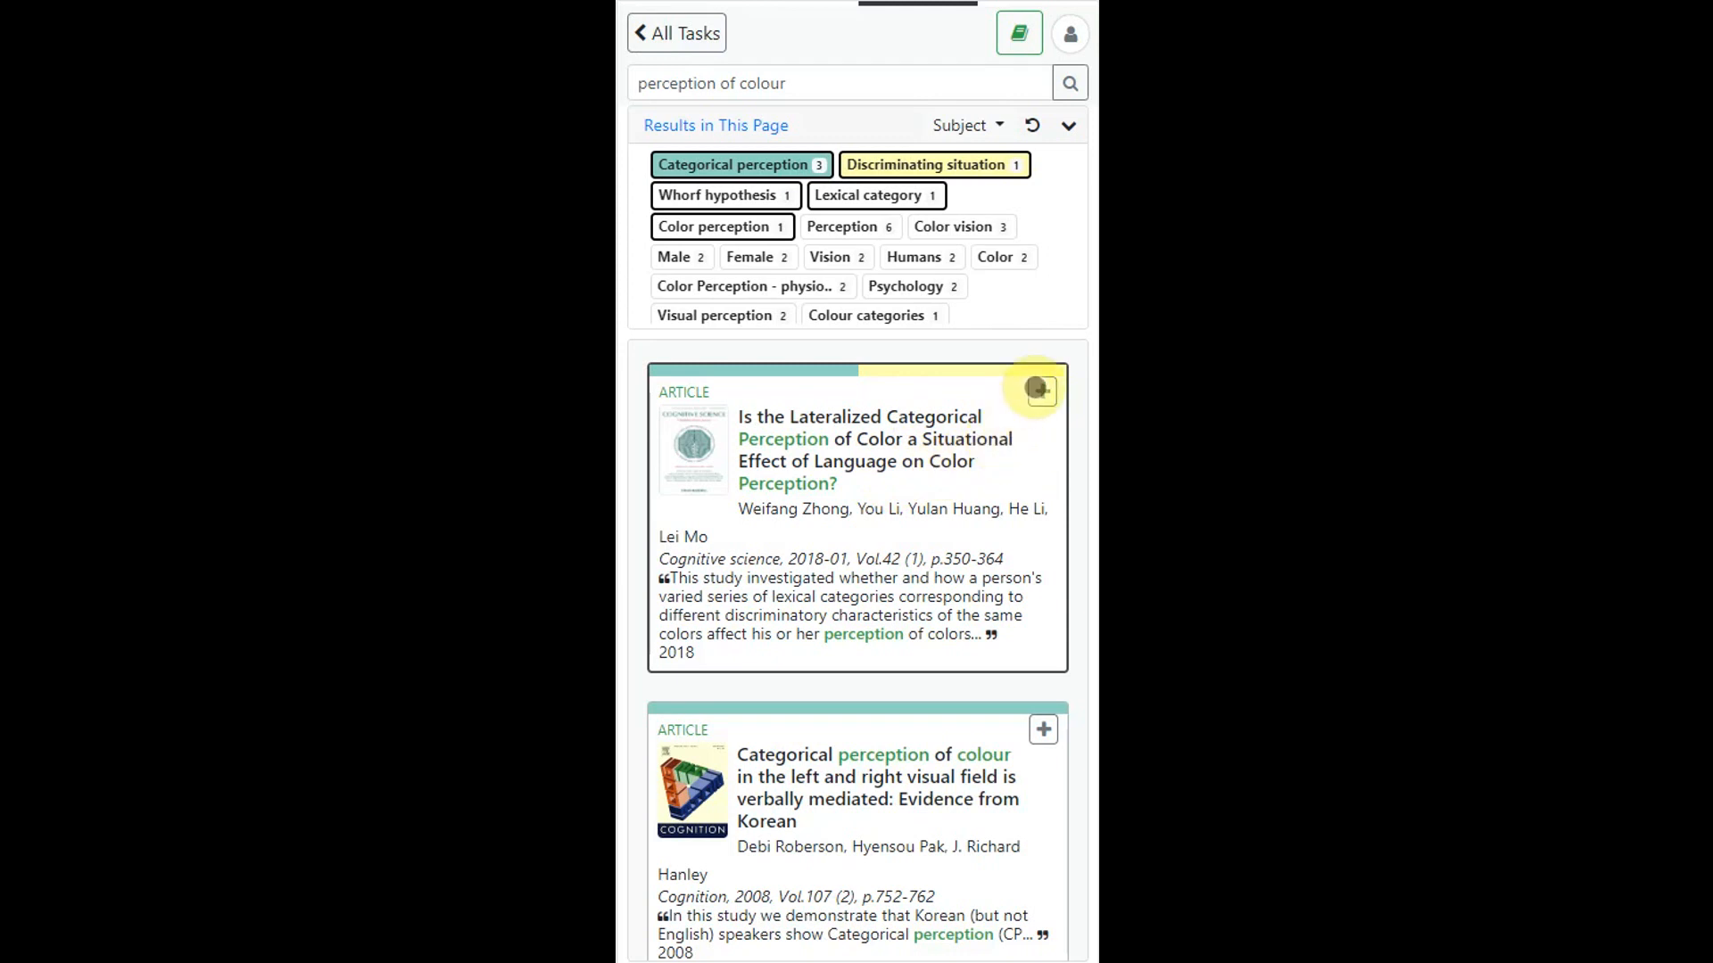
Step: Save the lateralized categorical perception article and the "Evidence from Korean" article to the task
{"action": "left_click", "coordinate": [1039, 390]}
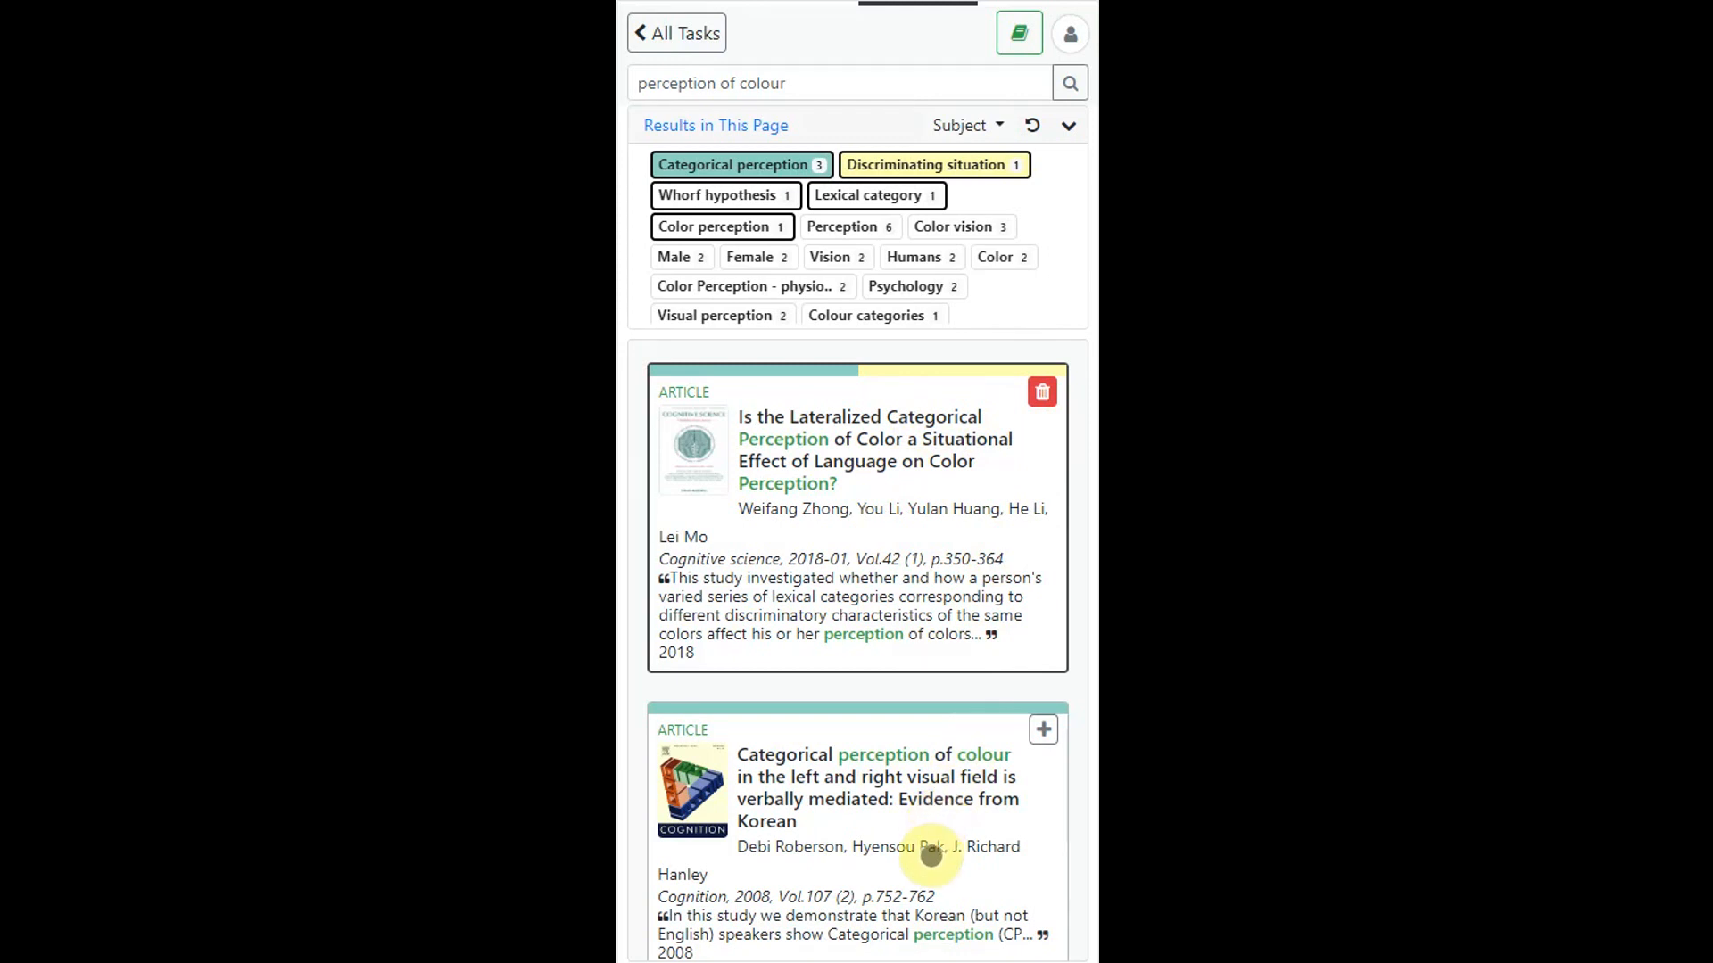
{"action": "left_click_drag", "start_coordinate": [928, 856], "coordinate": [959, 527]}
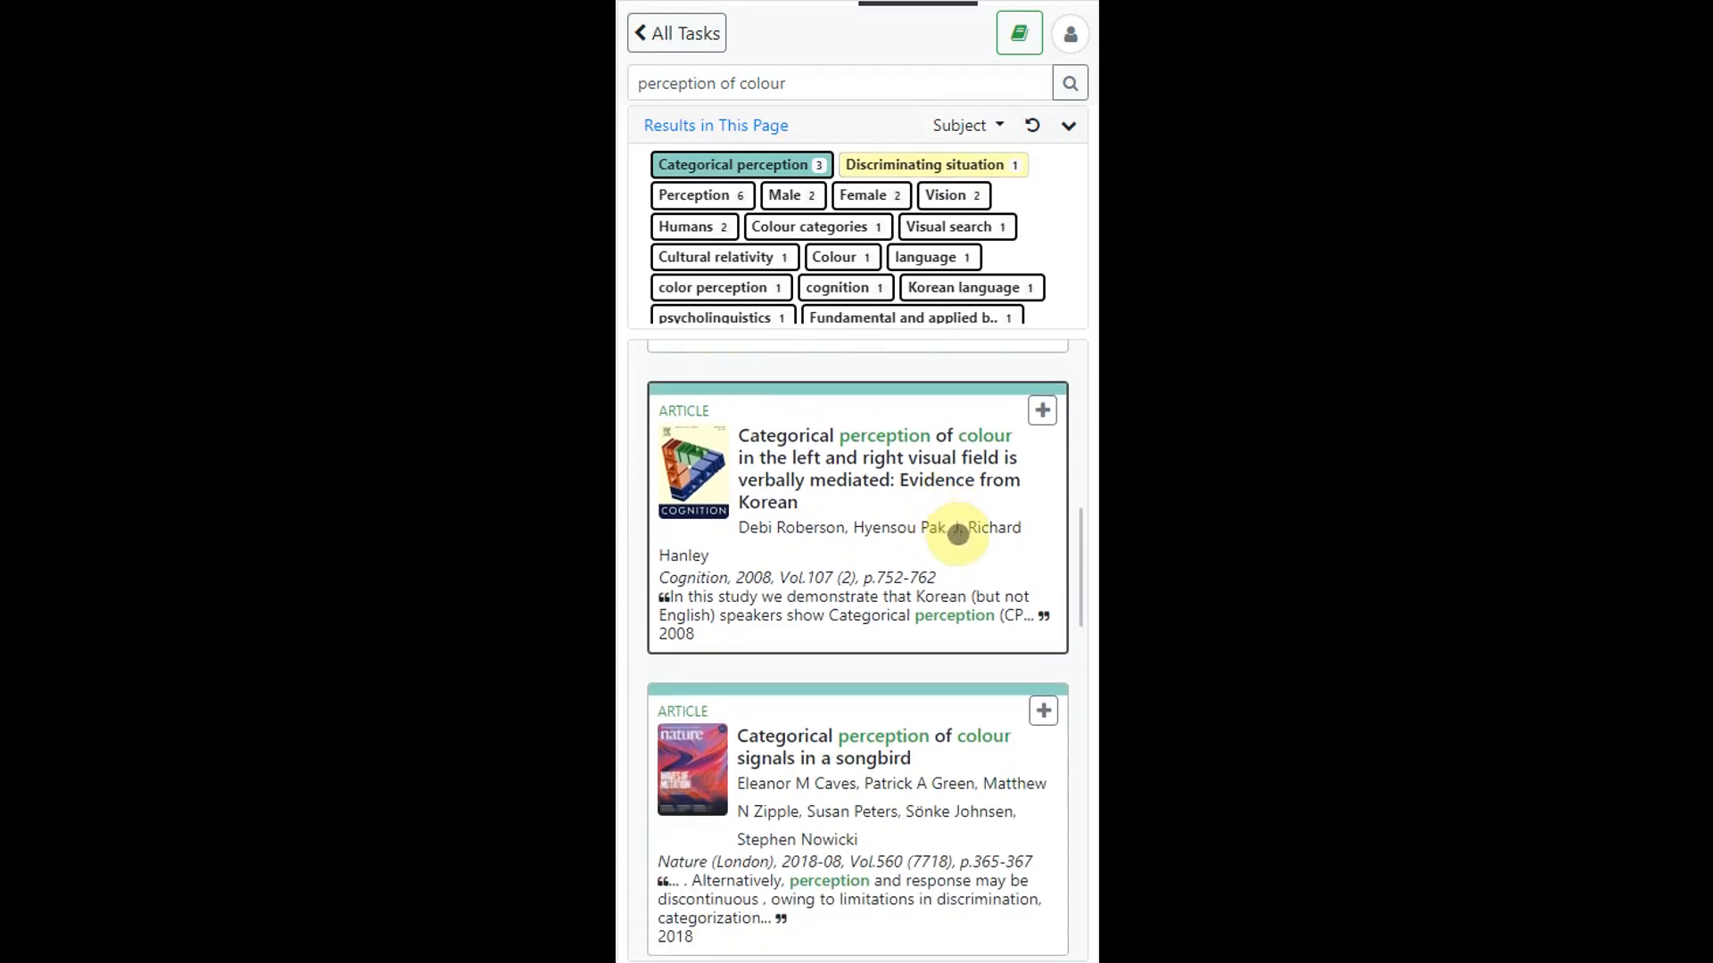
{"action": "left_click", "coordinate": [1042, 407]}
Step: Look through the rest of the first results page and the subjects of each item
{"action": "left_click_drag", "start_coordinate": [922, 776], "coordinate": [962, 508]}
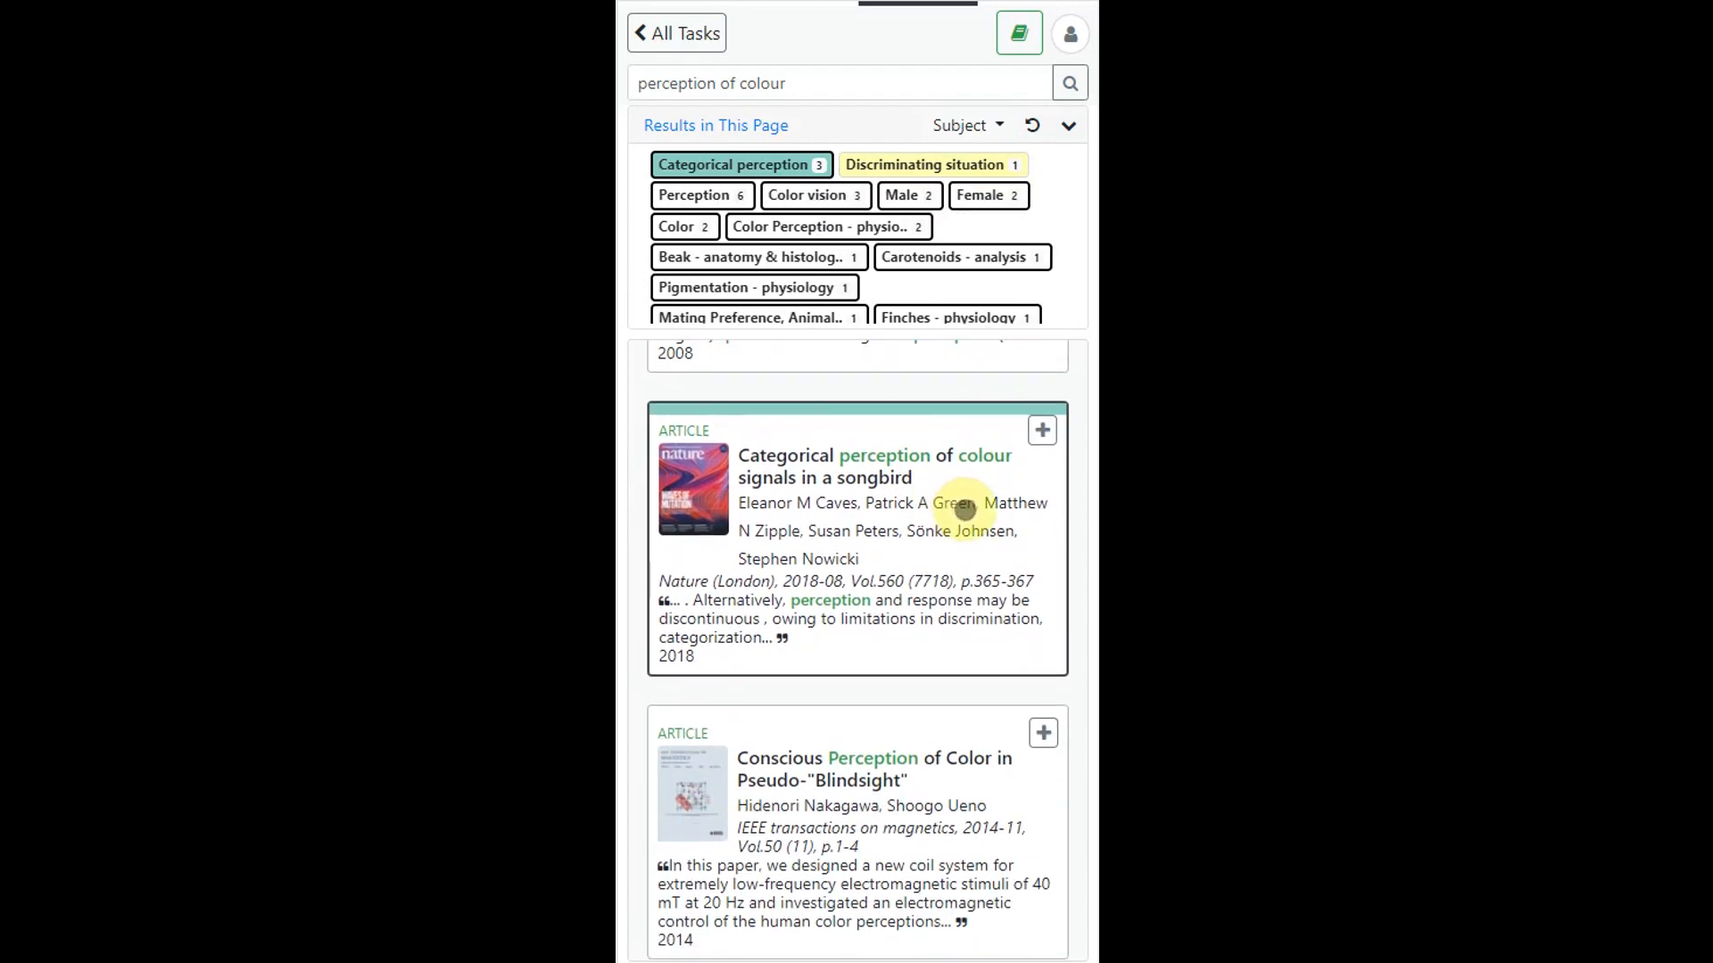
{"action": "left_click_drag", "start_coordinate": [860, 860], "coordinate": [833, 562]}
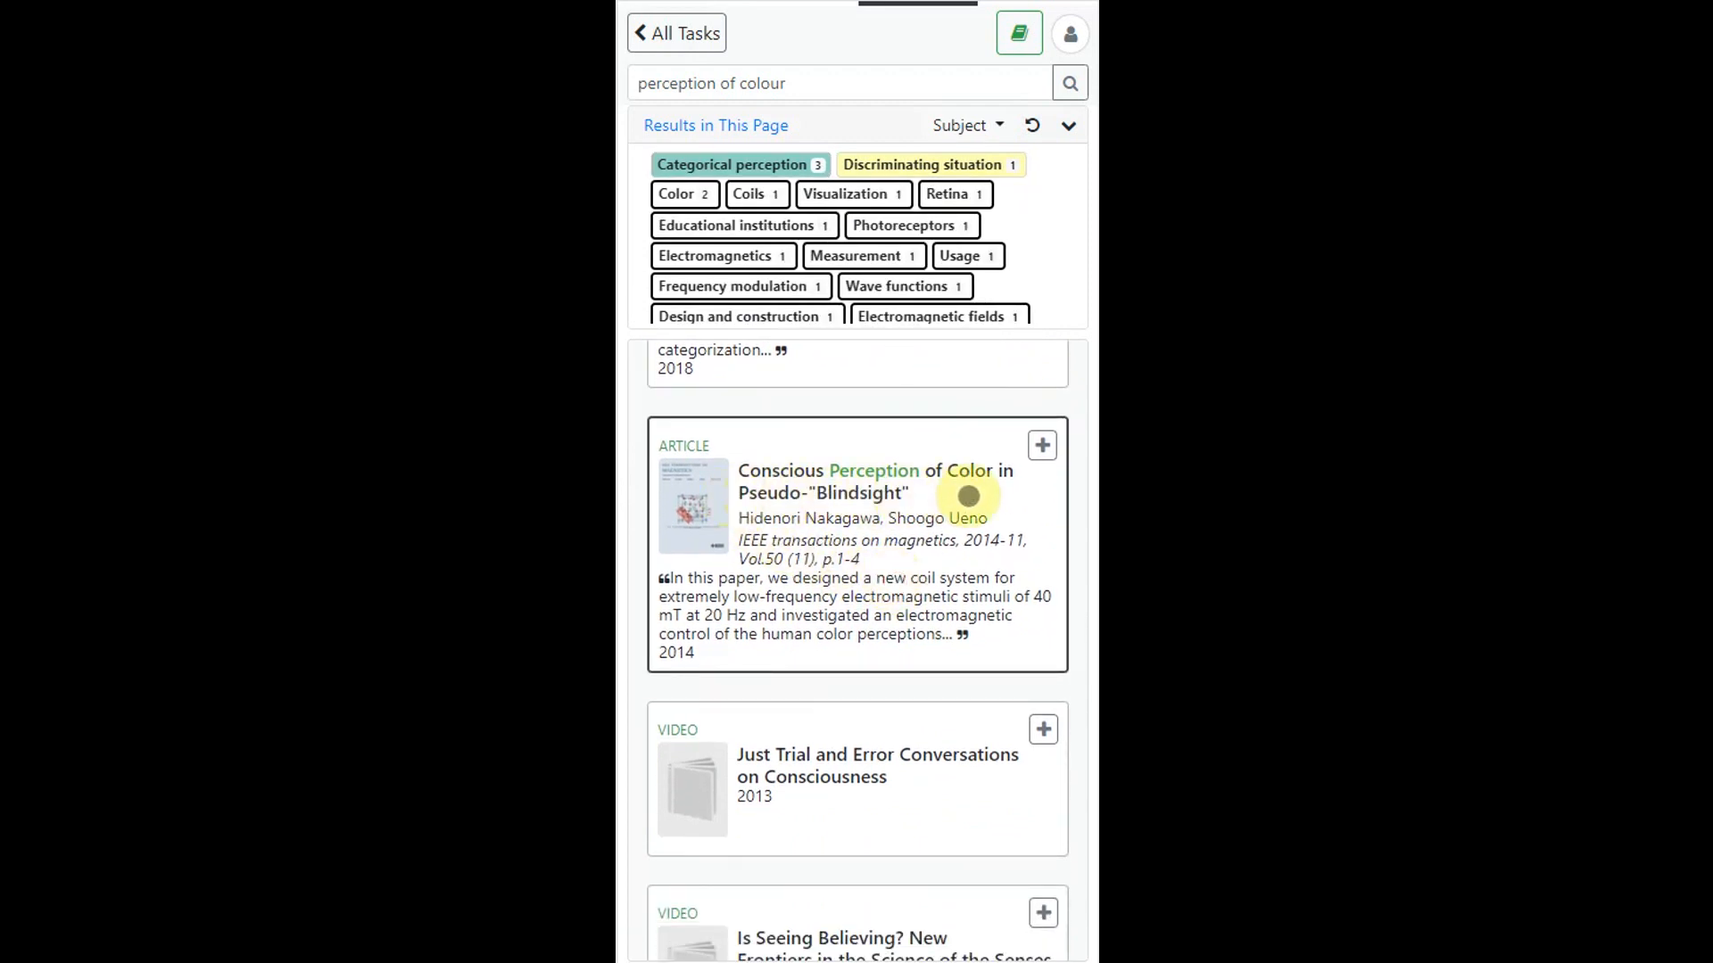
{"action": "left_click_drag", "start_coordinate": [928, 849], "coordinate": [963, 486]}
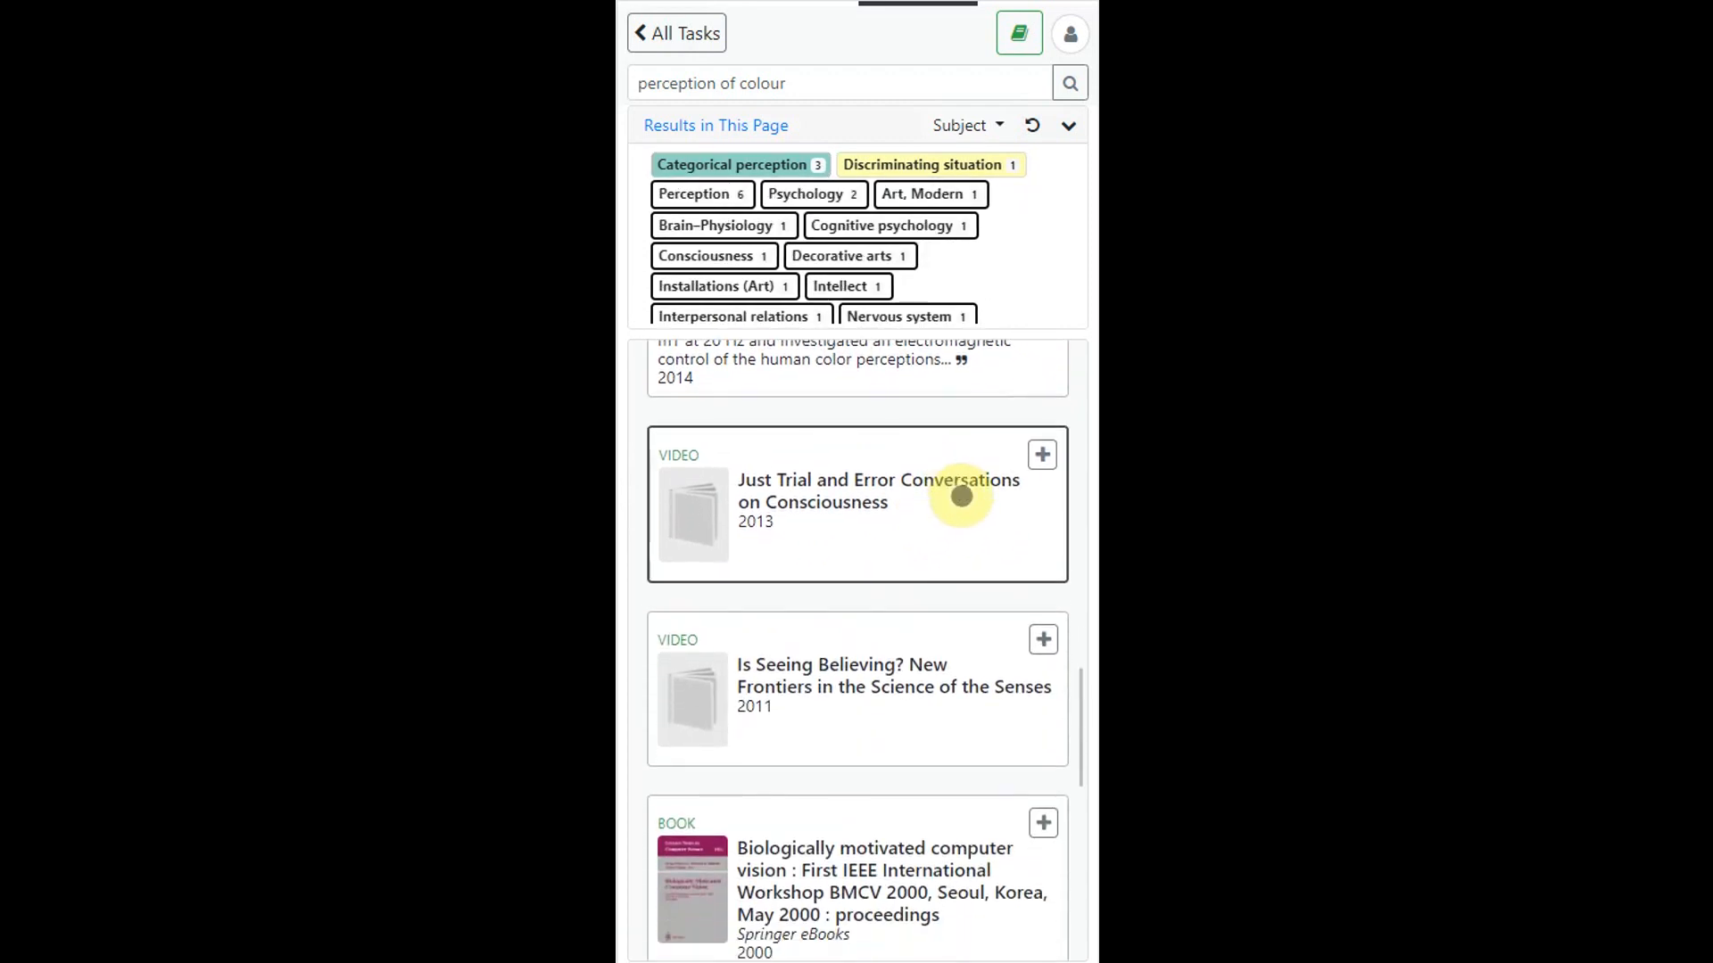
{"action": "left_click_drag", "start_coordinate": [910, 713], "coordinate": [937, 539]}
{"action": "left_click_drag", "start_coordinate": [895, 752], "coordinate": [933, 547]}
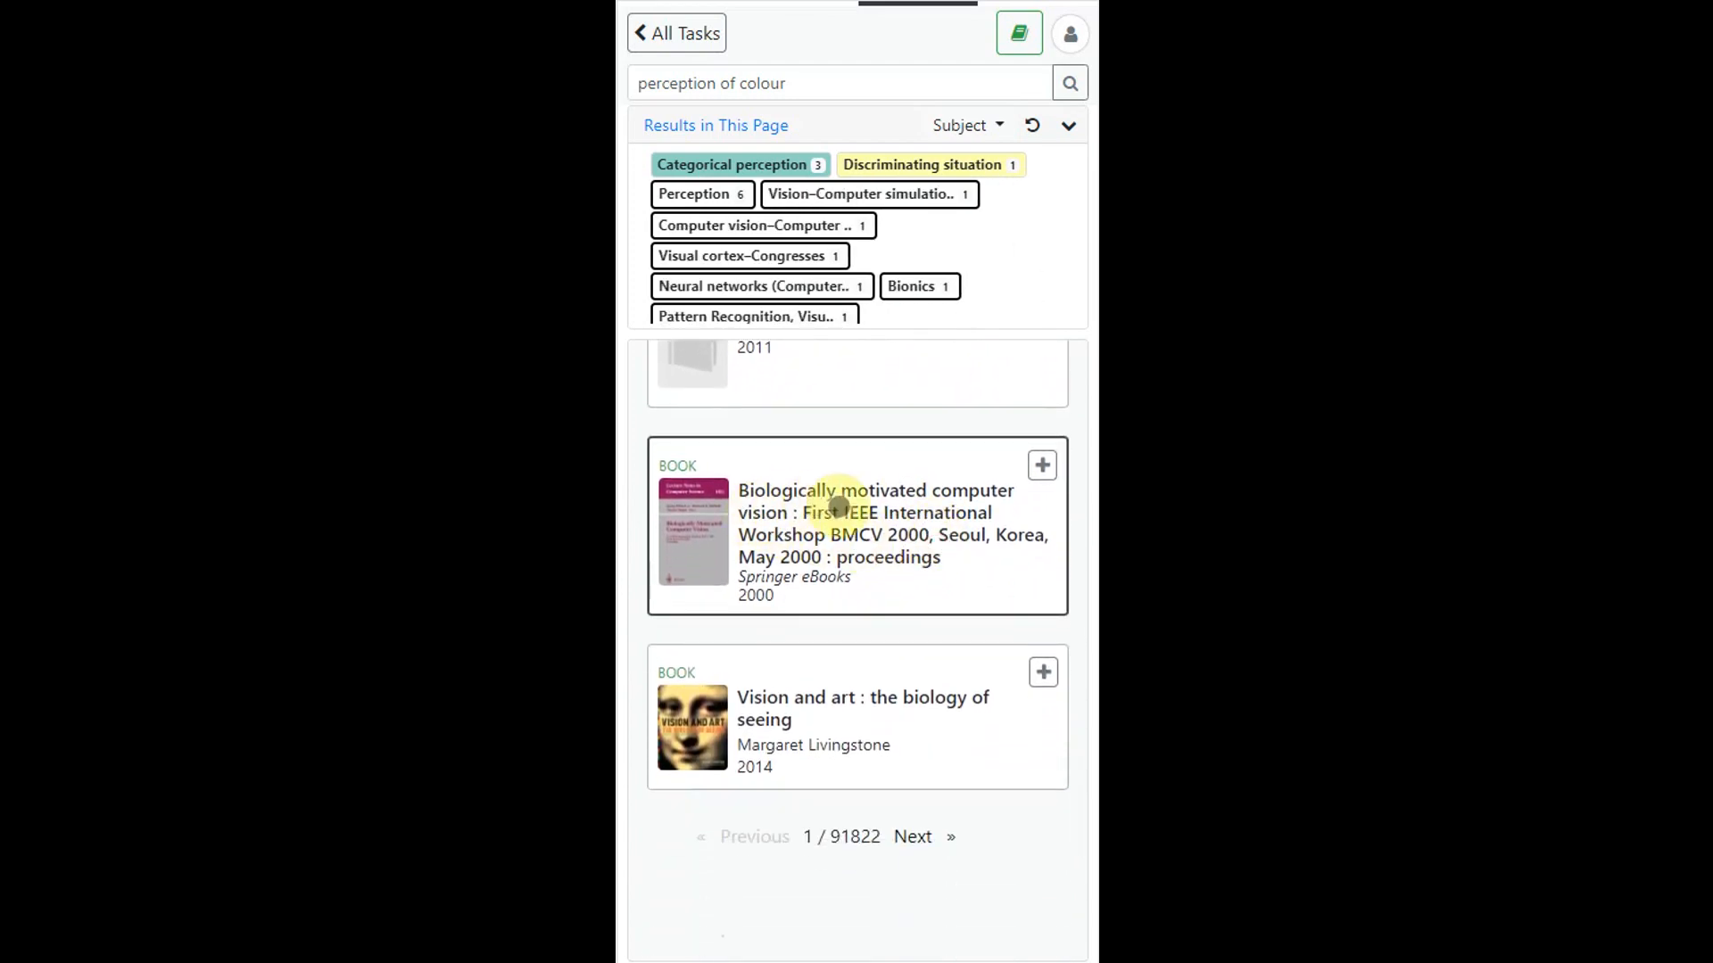
{"action": "left_click_drag", "start_coordinate": [853, 753], "coordinate": [916, 503]}
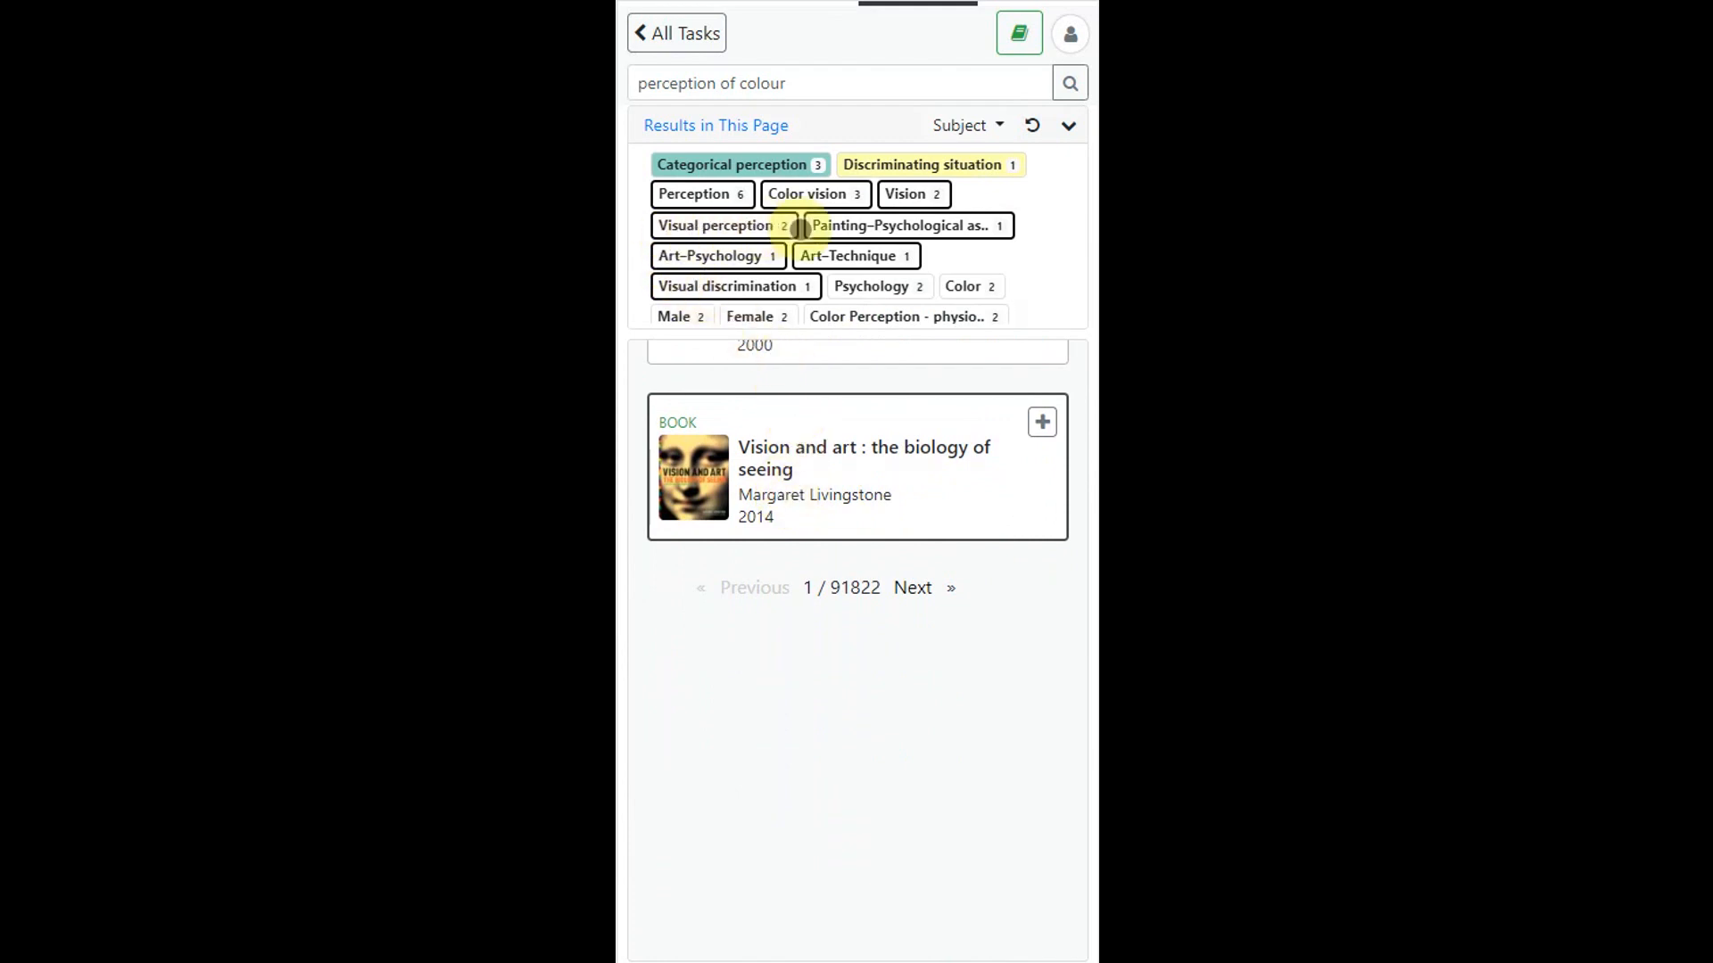
Step: Replace the search query with "visual perception" and run the search
{"action": "left_click", "coordinate": [810, 85]}
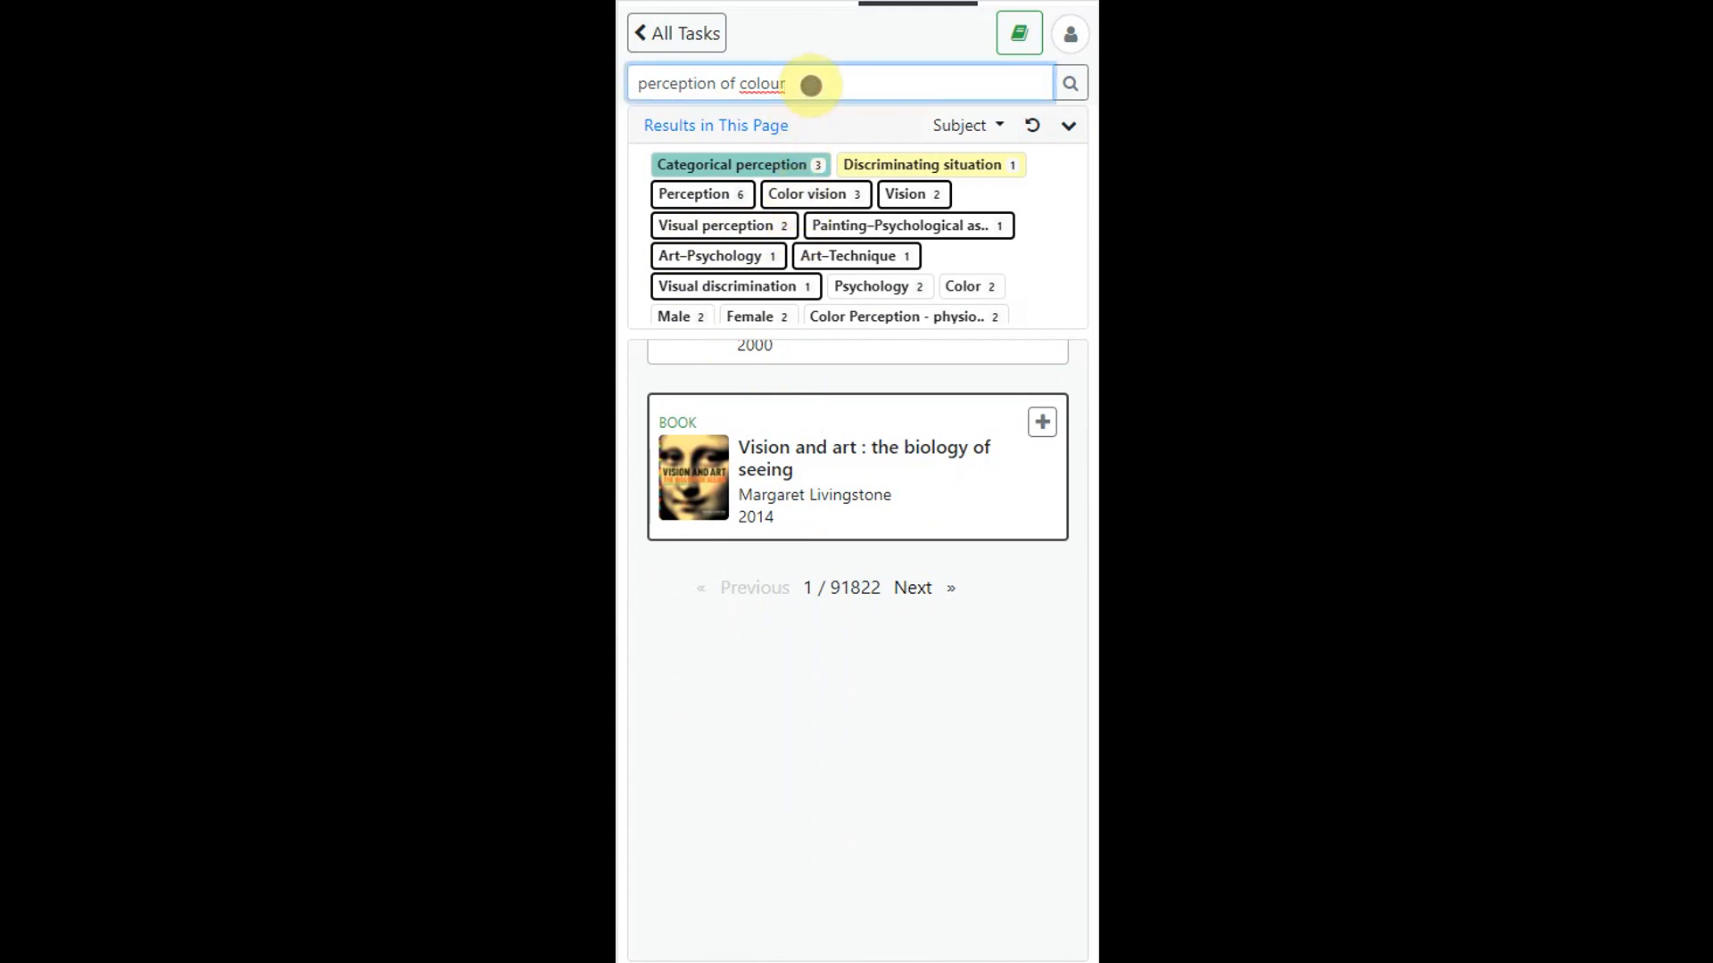
{"action": "key", "text": "BackSpace"}
{"action": "key", "text": "BackSpace"}
{"action": "key", "text": "BackSpace"}
{"action": "key", "text": "BackSpace"}
{"action": "key", "text": "BackSpace"}
{"action": "key", "text": "BackSpace"}
{"action": "key", "text": "BackSpace"}
{"action": "key", "text": "BackSpace"}
{"action": "key", "text": "BackSpace"}
{"action": "key", "text": "BackSpace"}
{"action": "key", "text": "BackSpace"}
{"action": "key", "text": "BackSpace"}
{"action": "key", "text": "BackSpace"}
{"action": "key", "text": "BackSpace"}
{"action": "key", "text": "BackSpace"}
{"action": "key", "text": "BackSpace"}
{"action": "key", "text": "BackSpace"}
{"action": "key", "text": "BackSpace"}
{"action": "key", "text": "BackSpace"}
{"action": "key", "text": "BackSpace"}
{"action": "type", "text": "visual perception"}
{"action": "left_click", "coordinate": [1071, 83]}
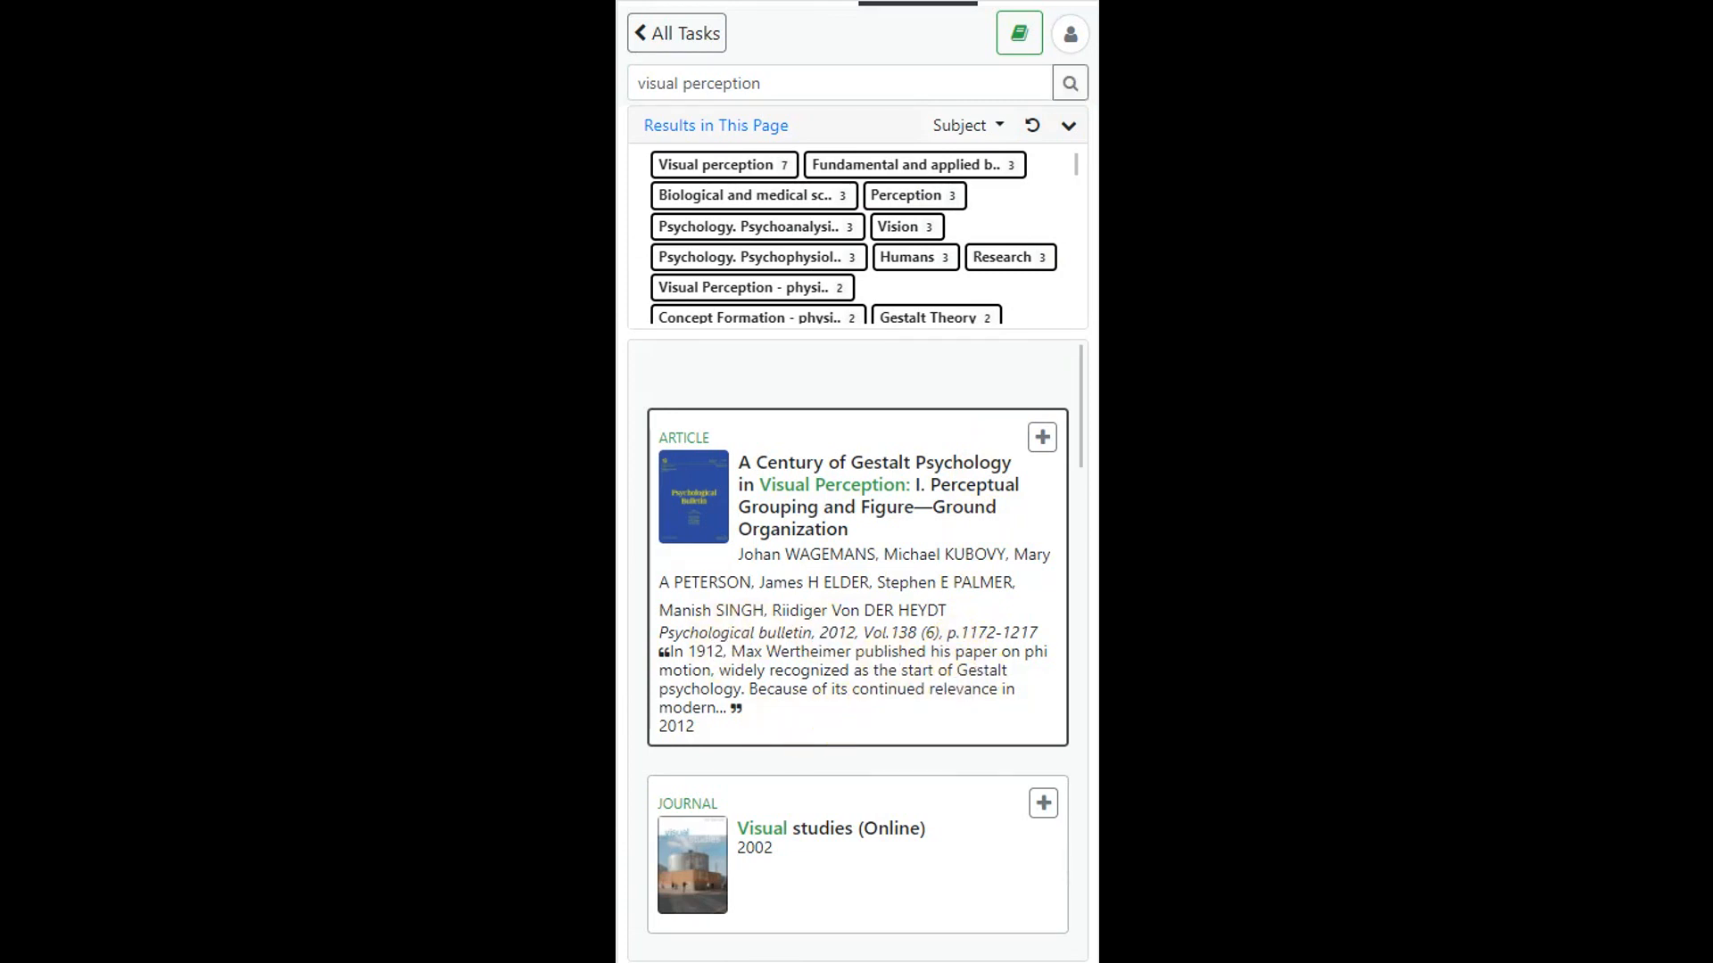
Step: Review the subjects and description of "A Century of Gestalt Psychology in Visual Perception: I" and close its details
{"action": "scroll", "coordinate": [810, 746], "scroll_direction": "down", "scroll_amount": 1}
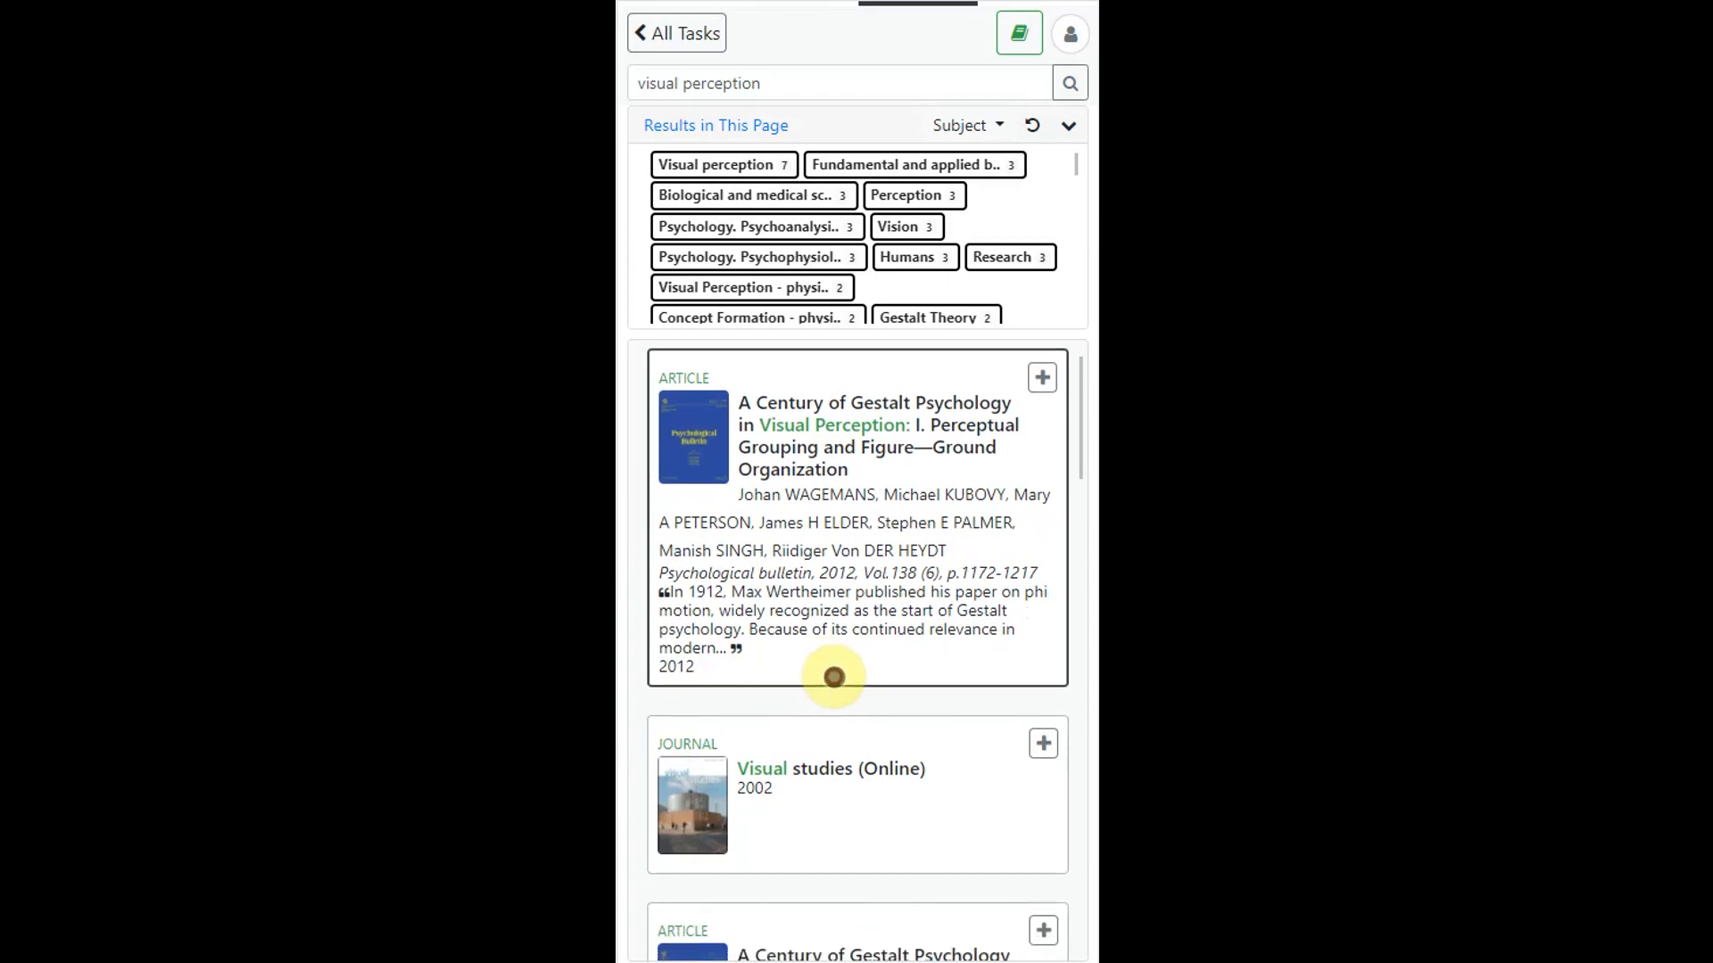
{"action": "left_click", "coordinate": [814, 441]}
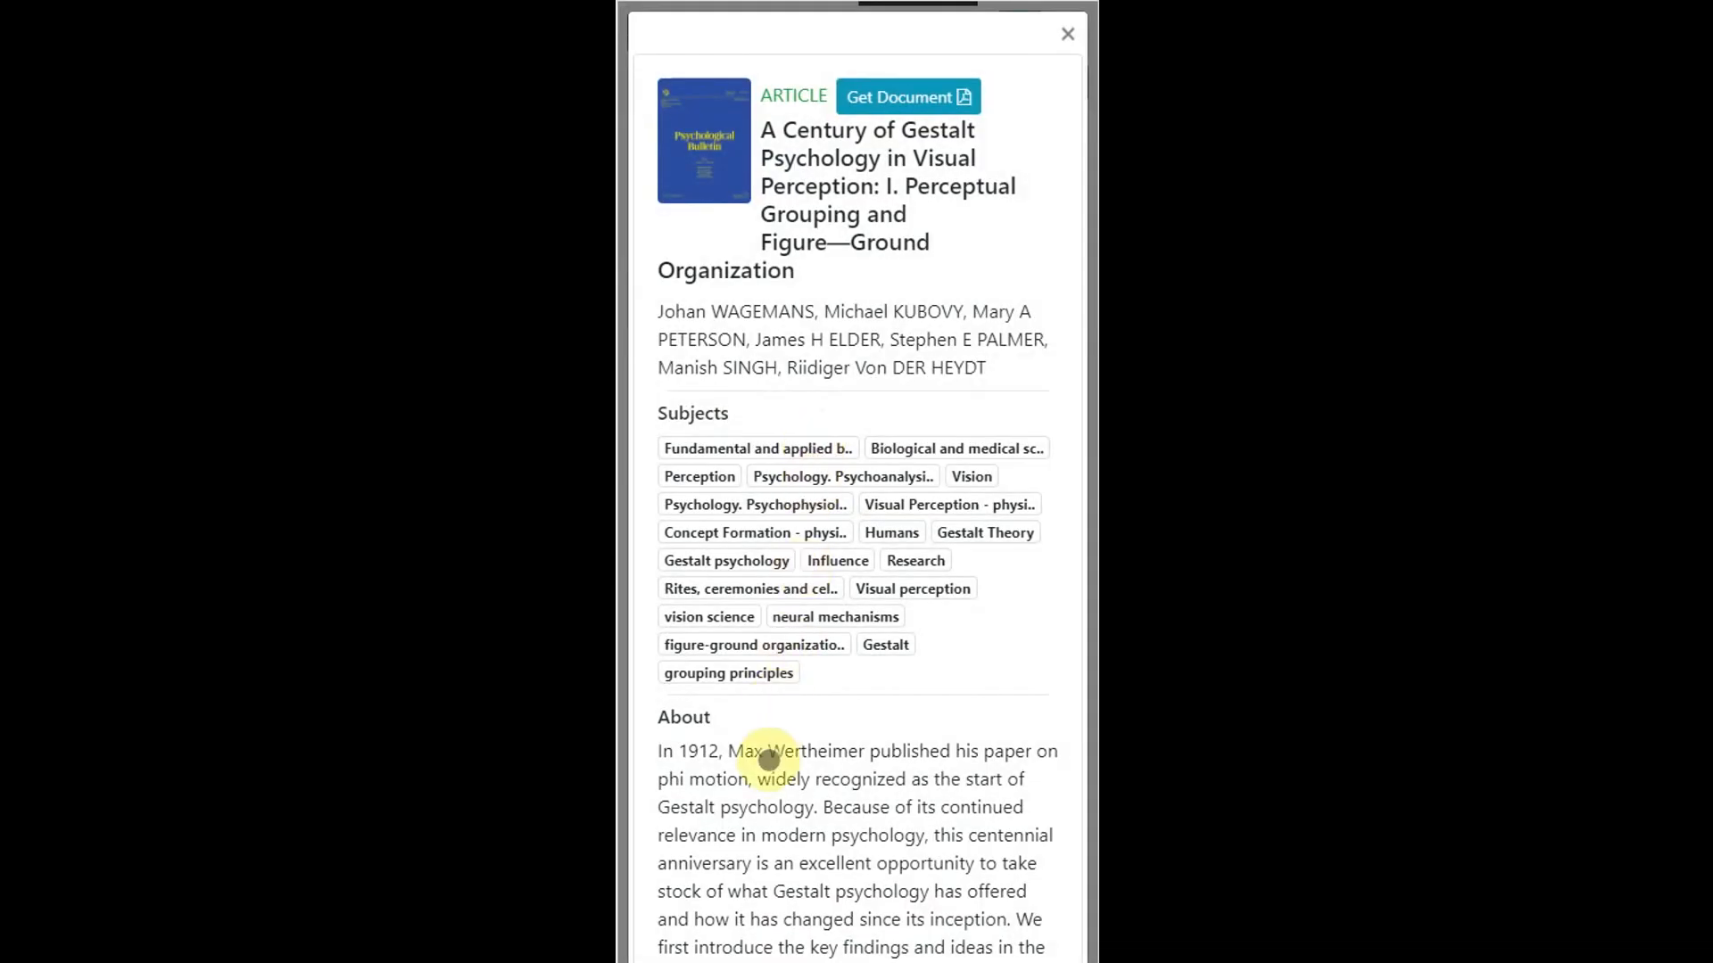
{"action": "scroll", "coordinate": [768, 760], "scroll_direction": "down", "scroll_amount": 2}
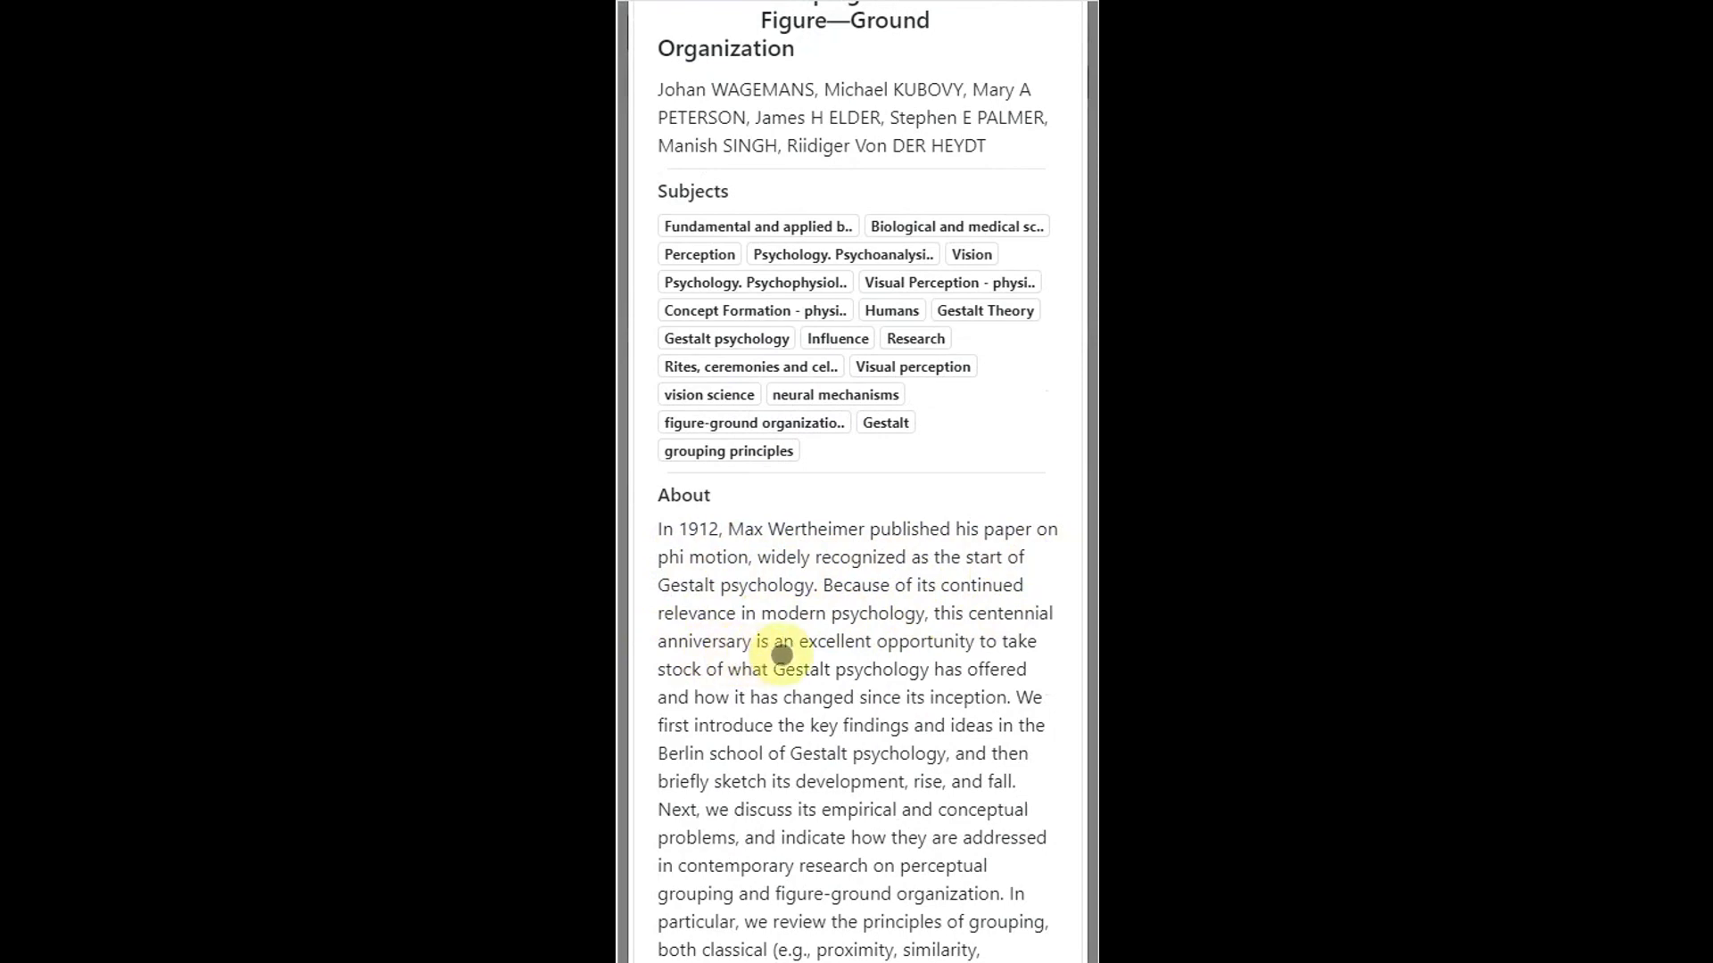
{"action": "scroll", "coordinate": [822, 815], "scroll_direction": "up", "scroll_amount": 5}
{"action": "left_click", "coordinate": [1075, 24]}
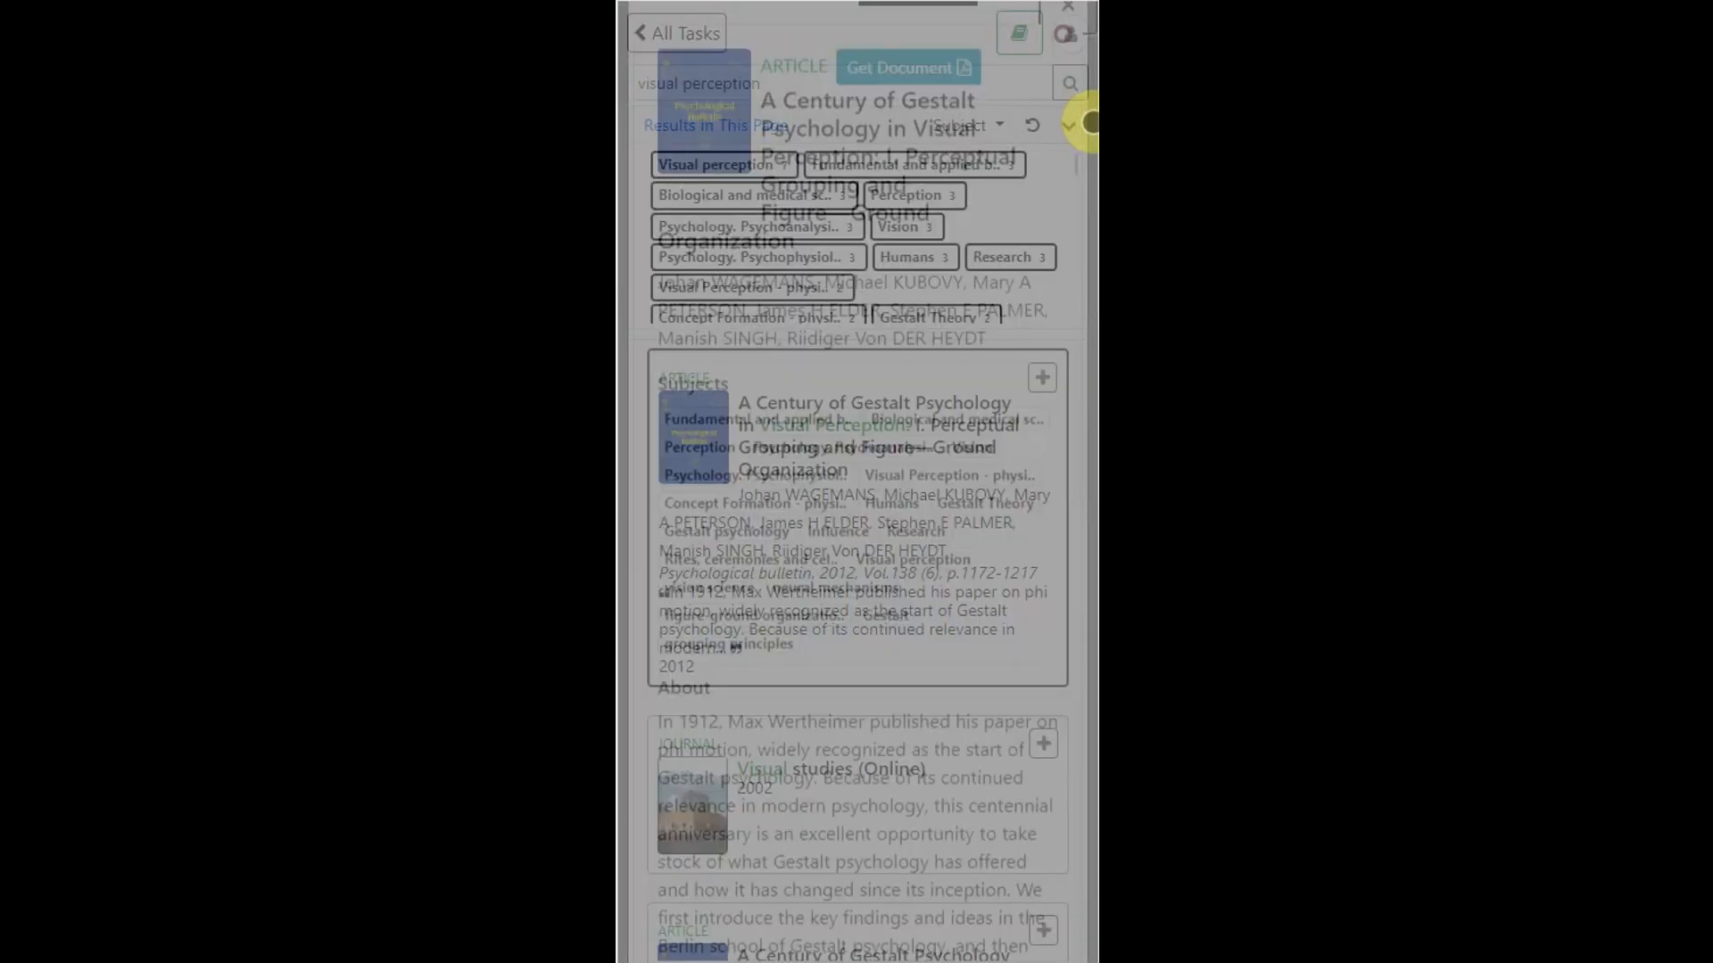
Step: Save the website result "Visual Transduction and Non-Visual Light Perception" to the task
{"action": "scroll", "coordinate": [860, 740], "scroll_direction": "down", "scroll_amount": 3}
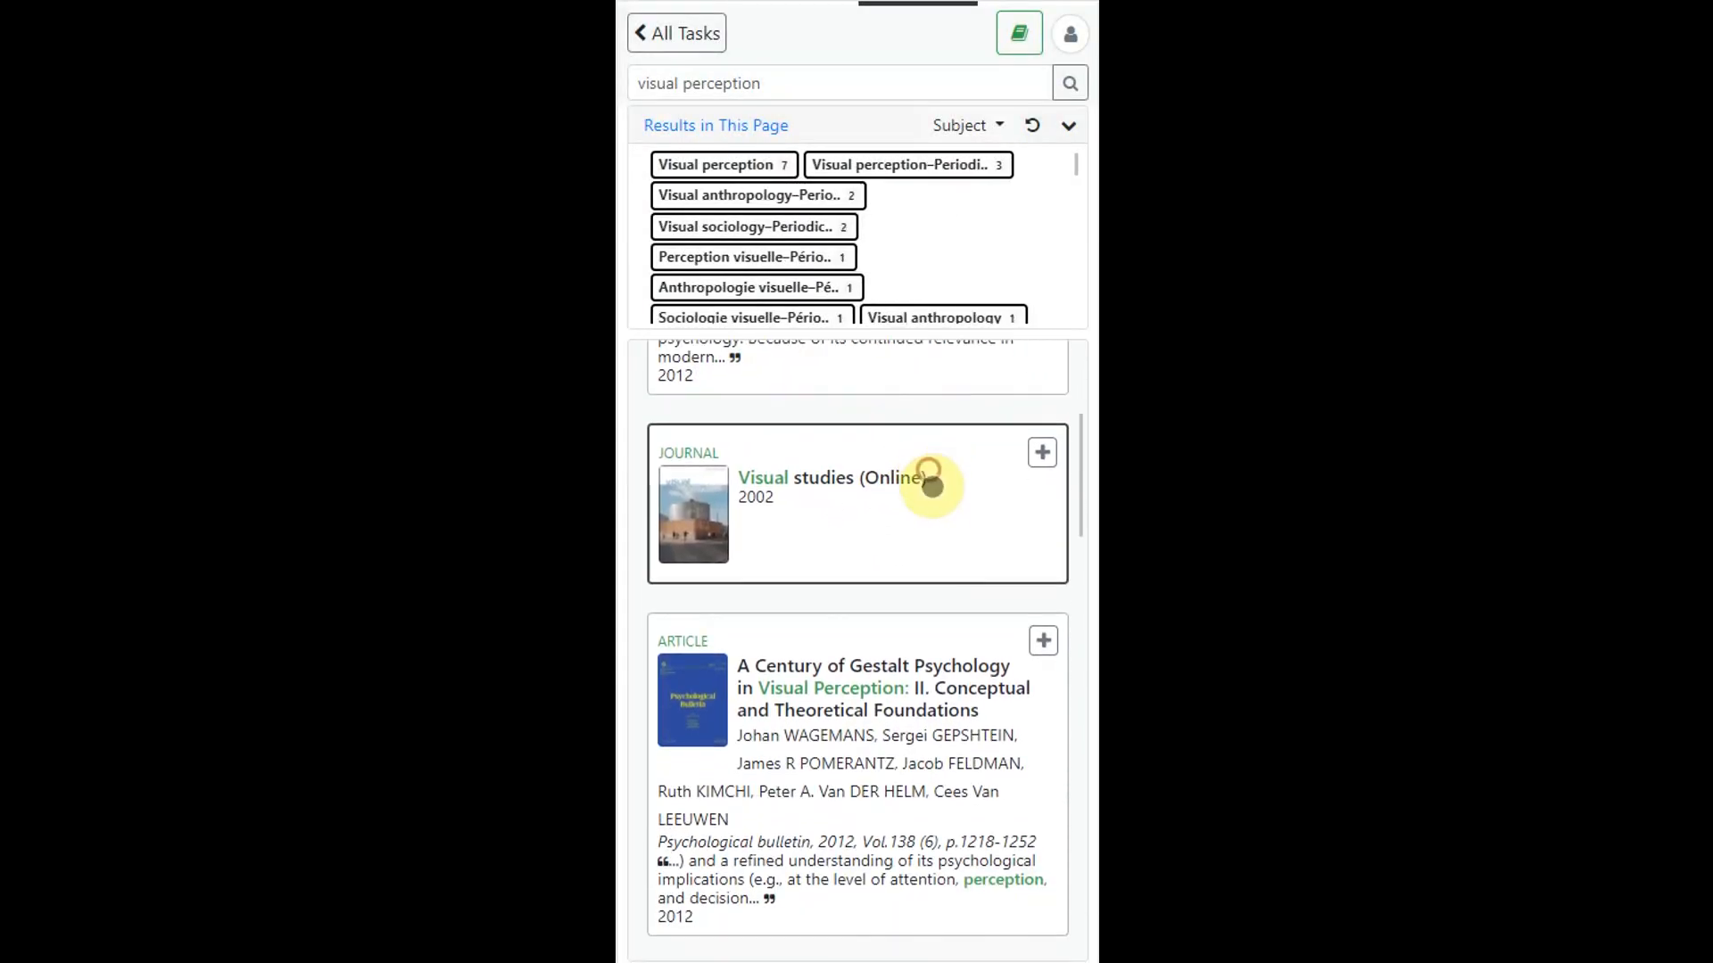
{"action": "left_click_drag", "start_coordinate": [890, 655], "coordinate": [864, 466]}
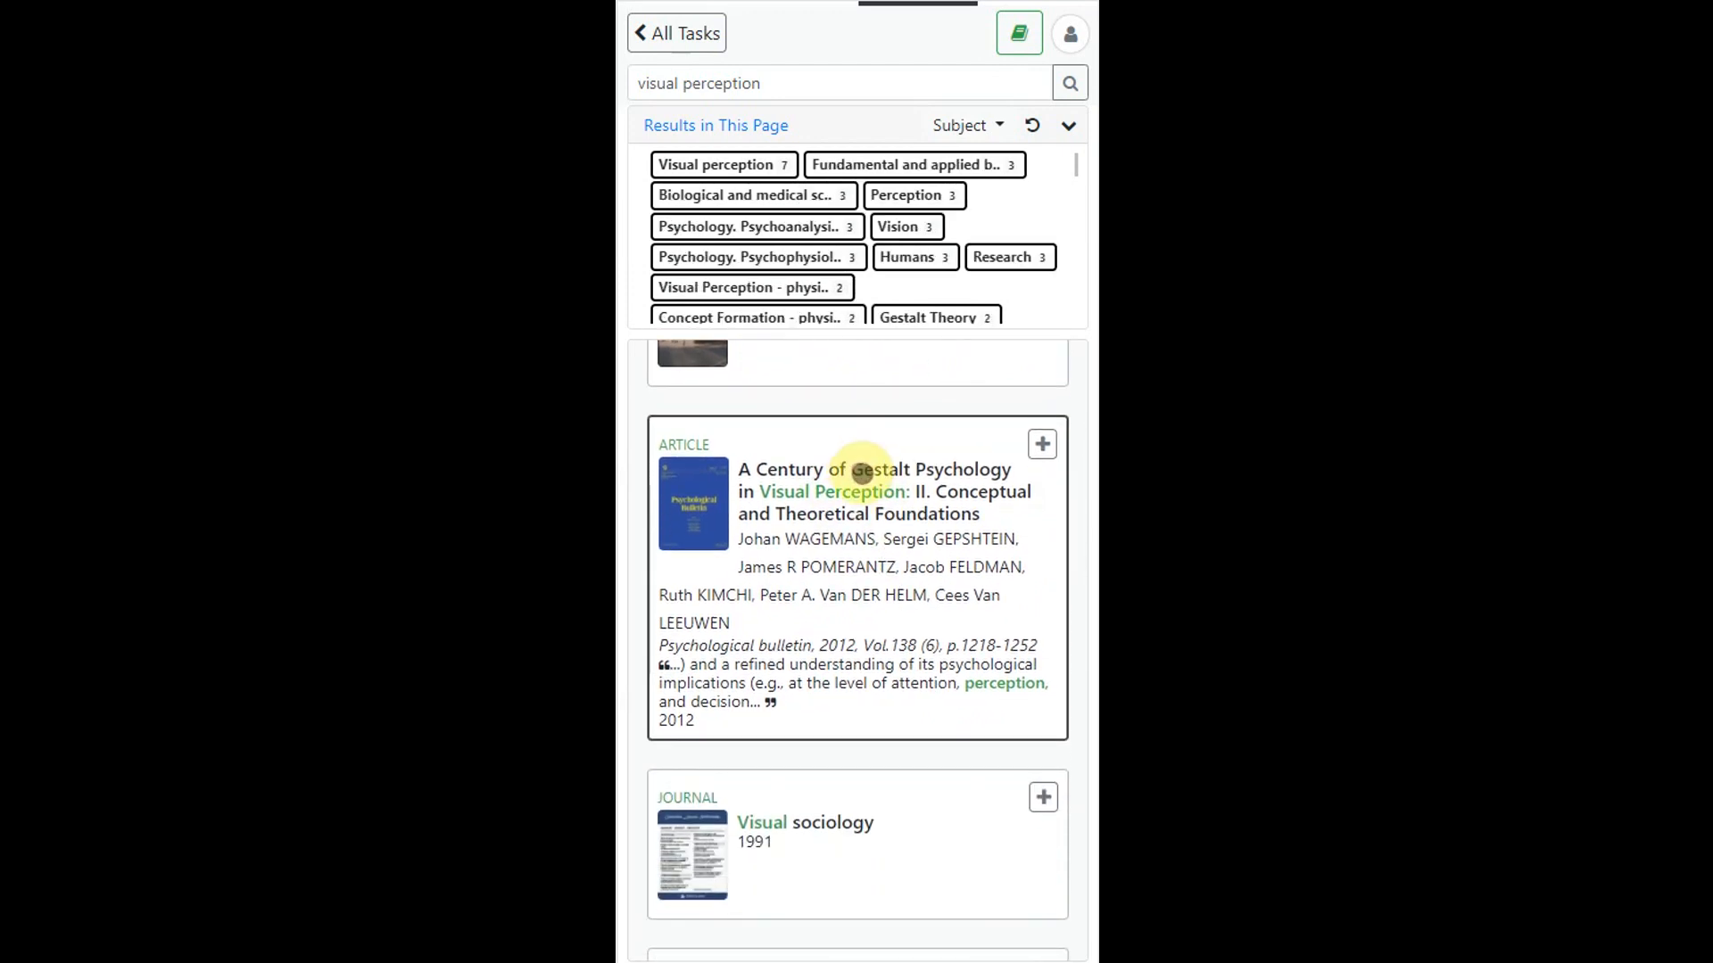
{"action": "left_click_drag", "start_coordinate": [853, 860], "coordinate": [872, 515]}
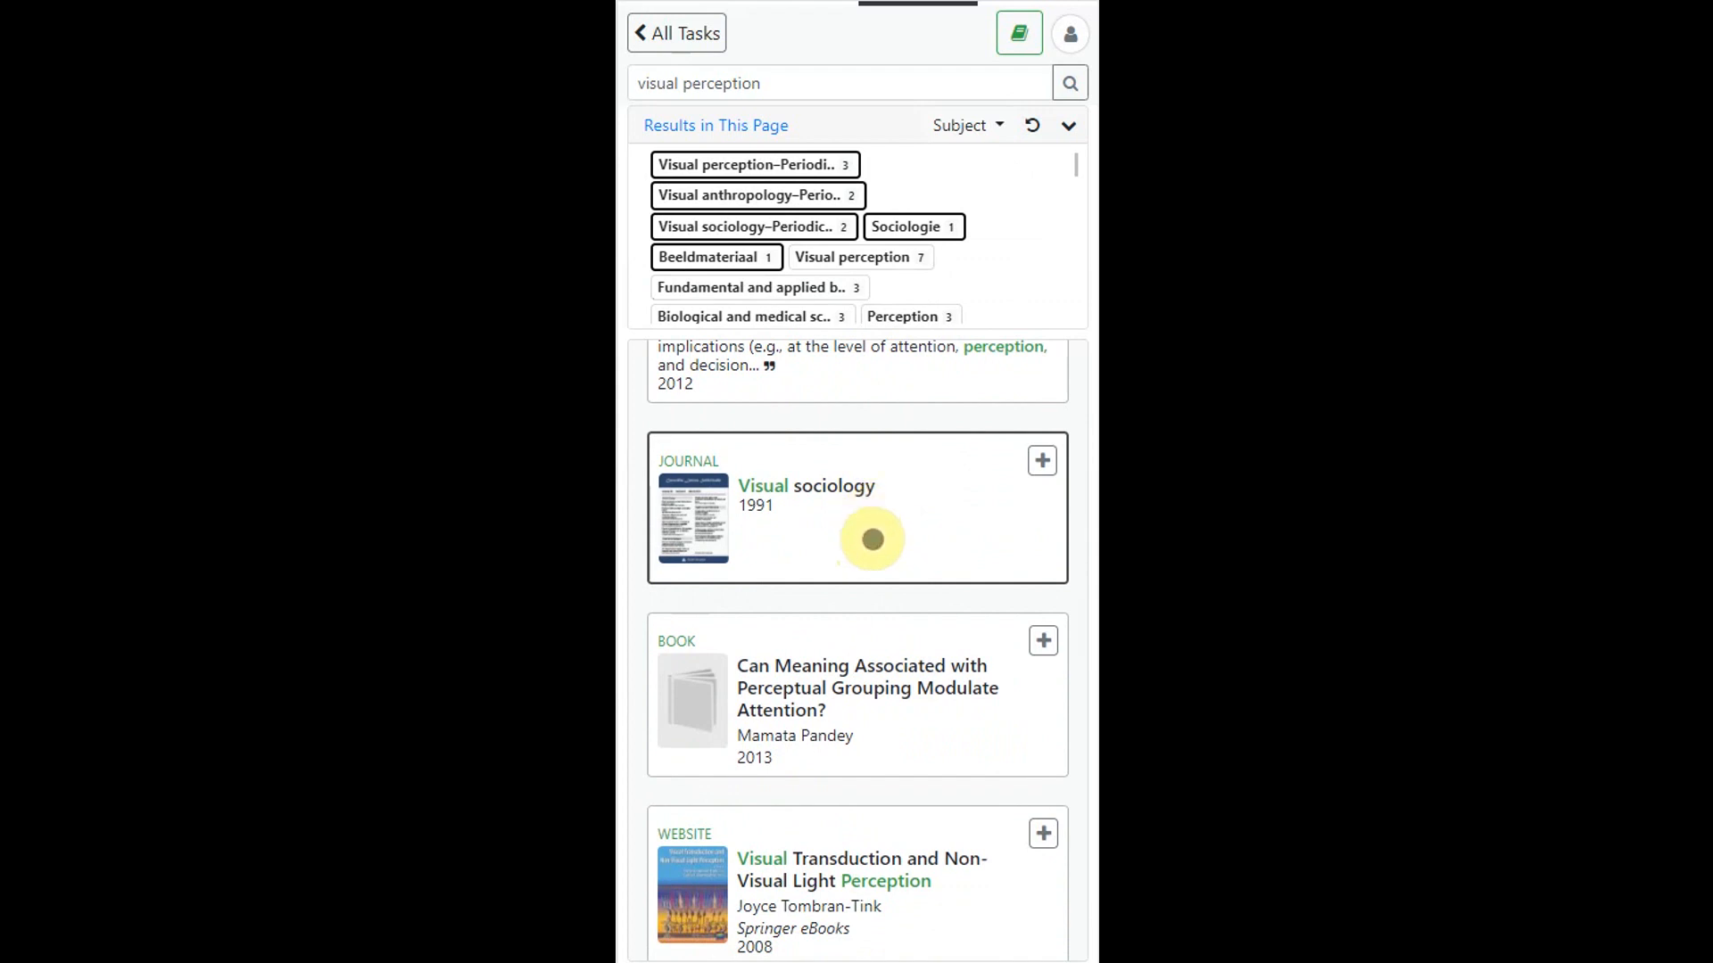
{"action": "left_click_drag", "start_coordinate": [871, 715], "coordinate": [873, 540]}
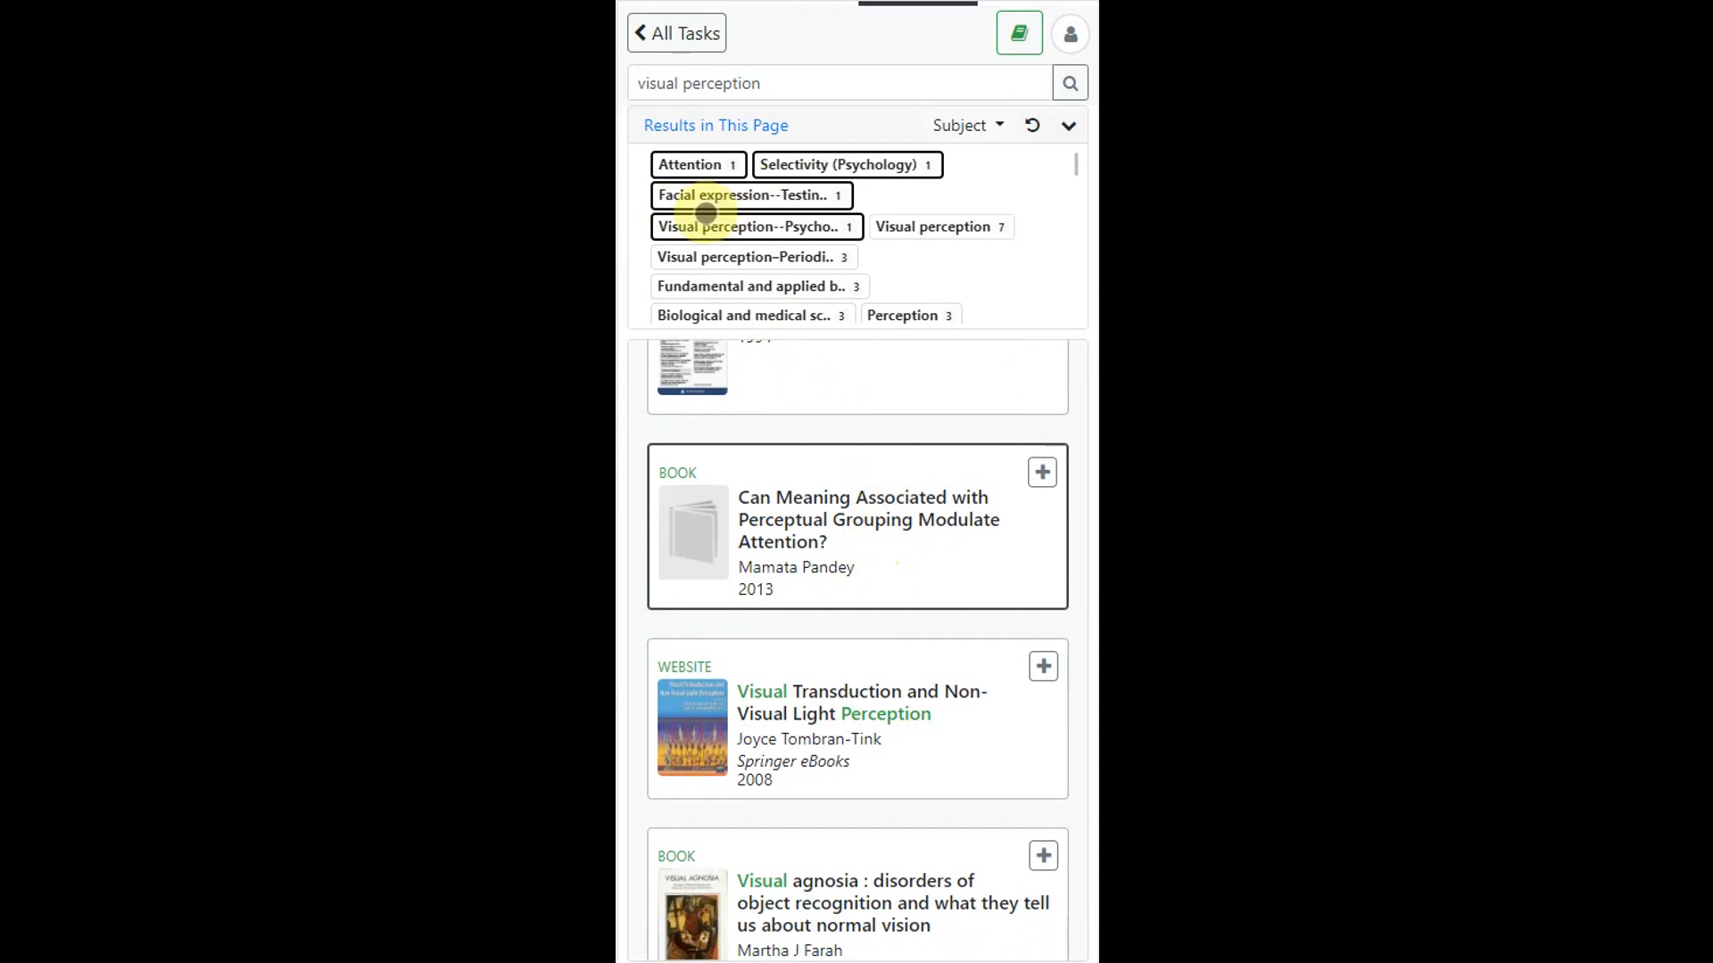
{"action": "left_click_drag", "start_coordinate": [855, 767], "coordinate": [887, 559]}
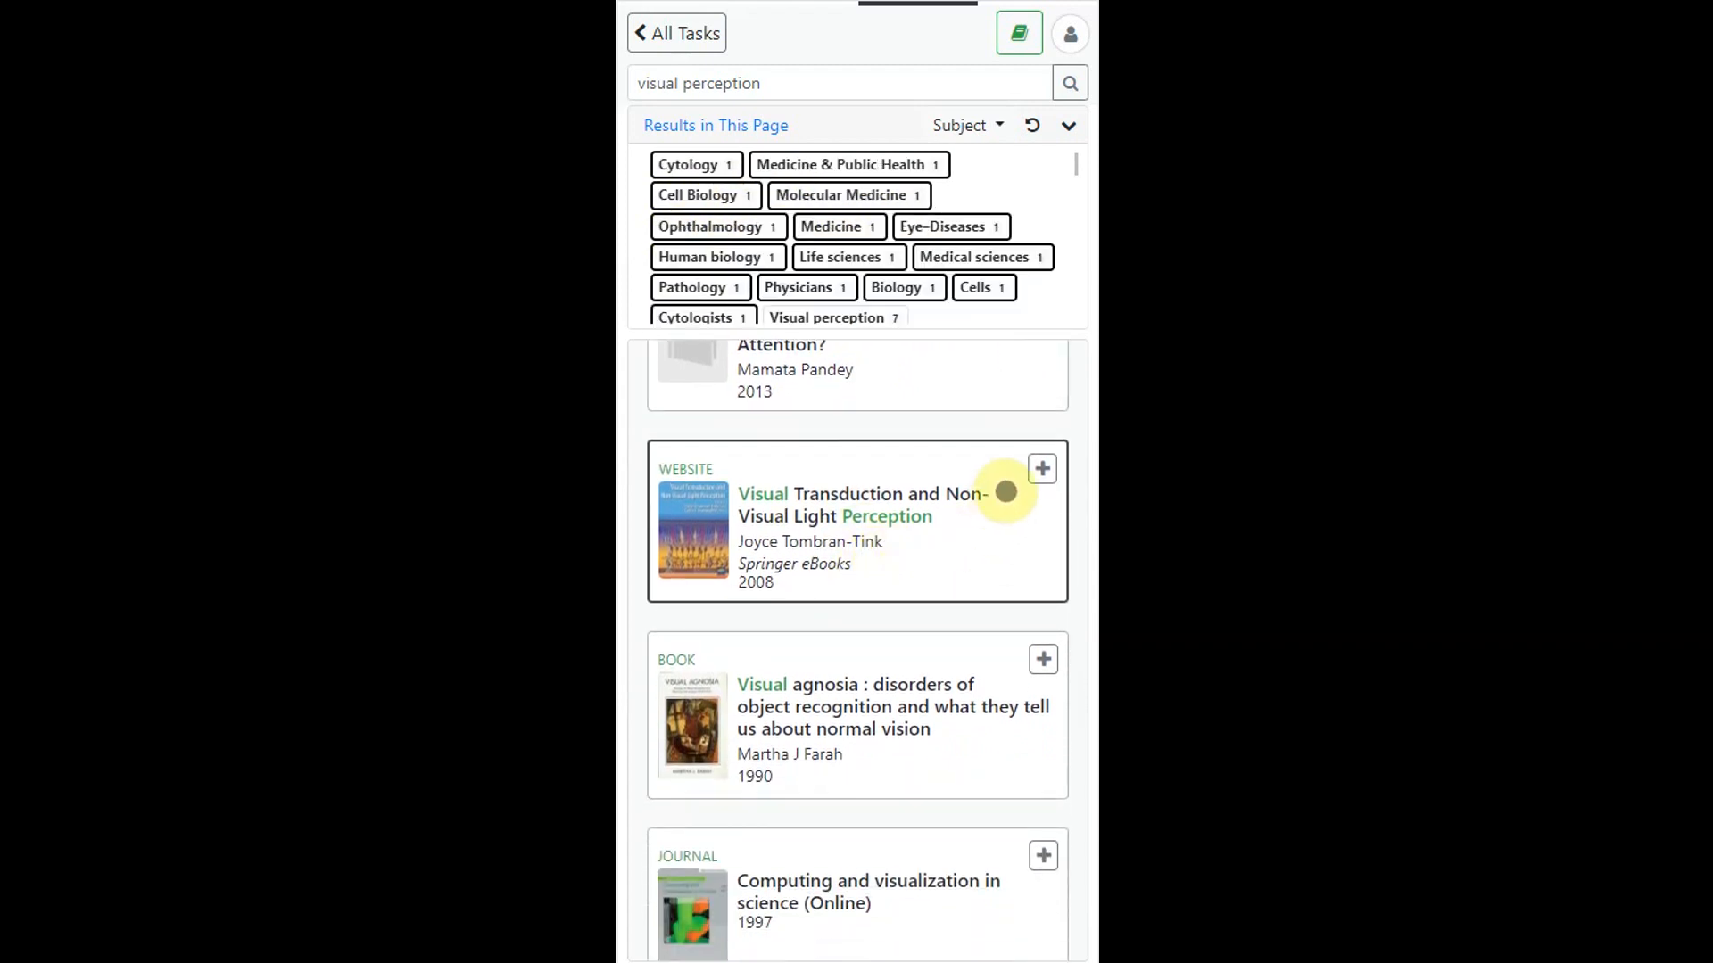
{"action": "left_click", "coordinate": [1041, 469]}
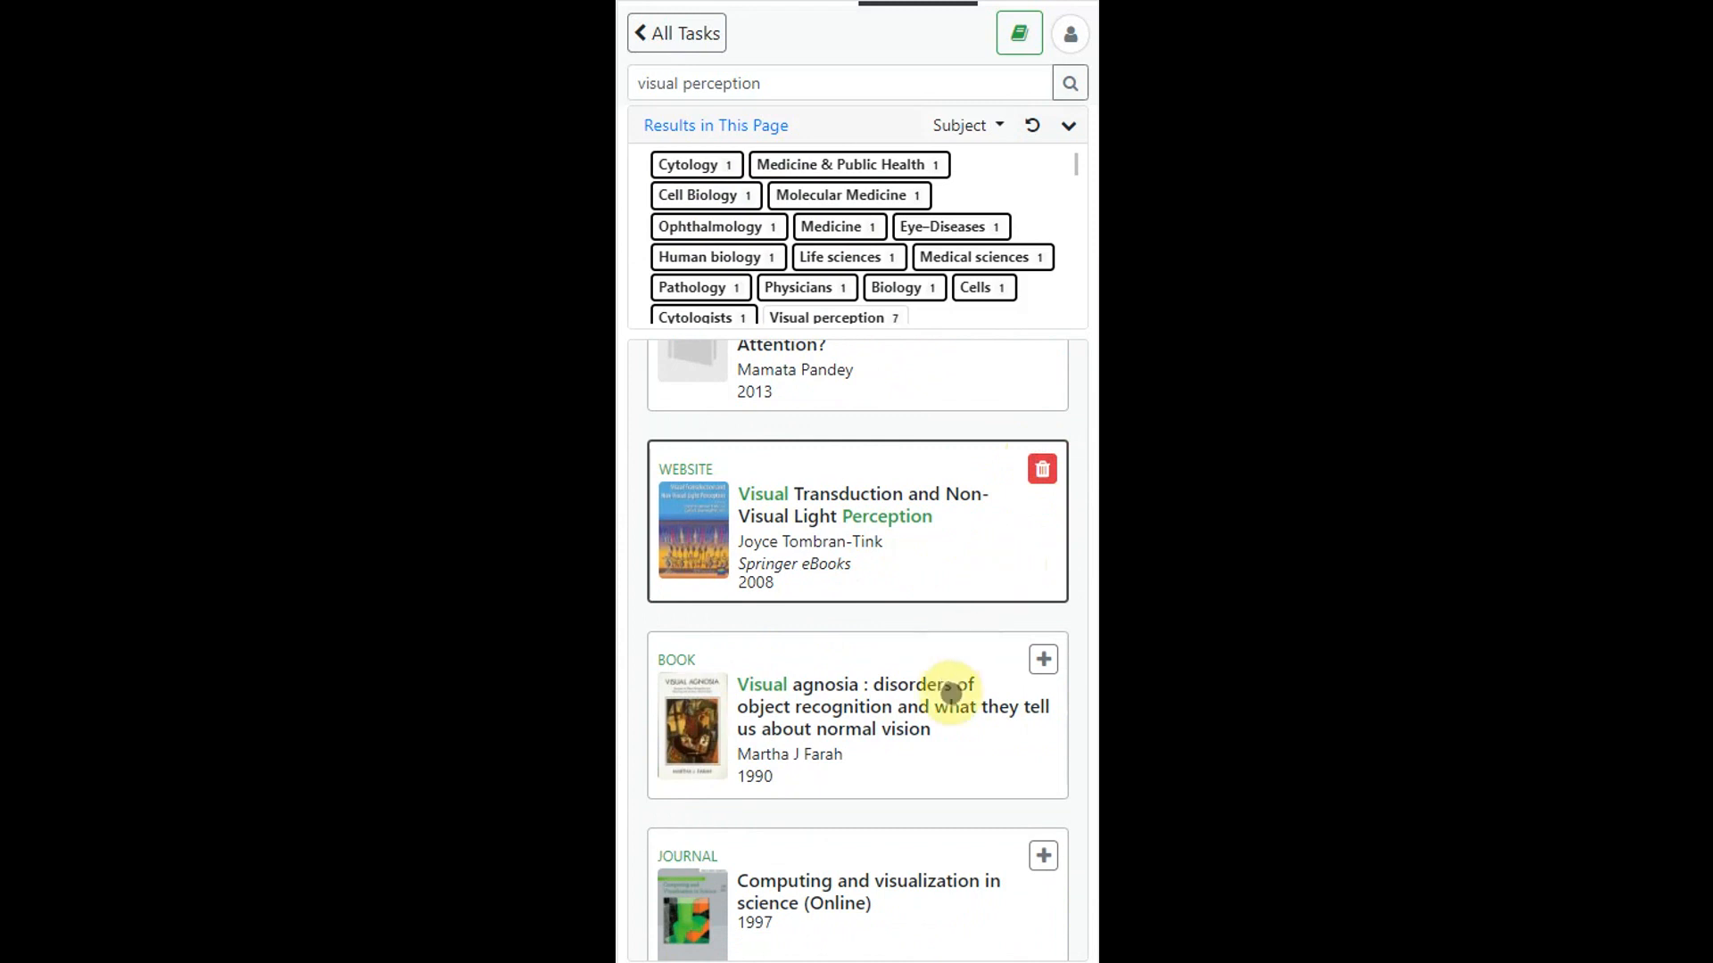
Step: Save the video "Do You See What I See? The Science of Color Perception" to the task
{"action": "left_click_drag", "start_coordinate": [928, 757], "coordinate": [963, 564]}
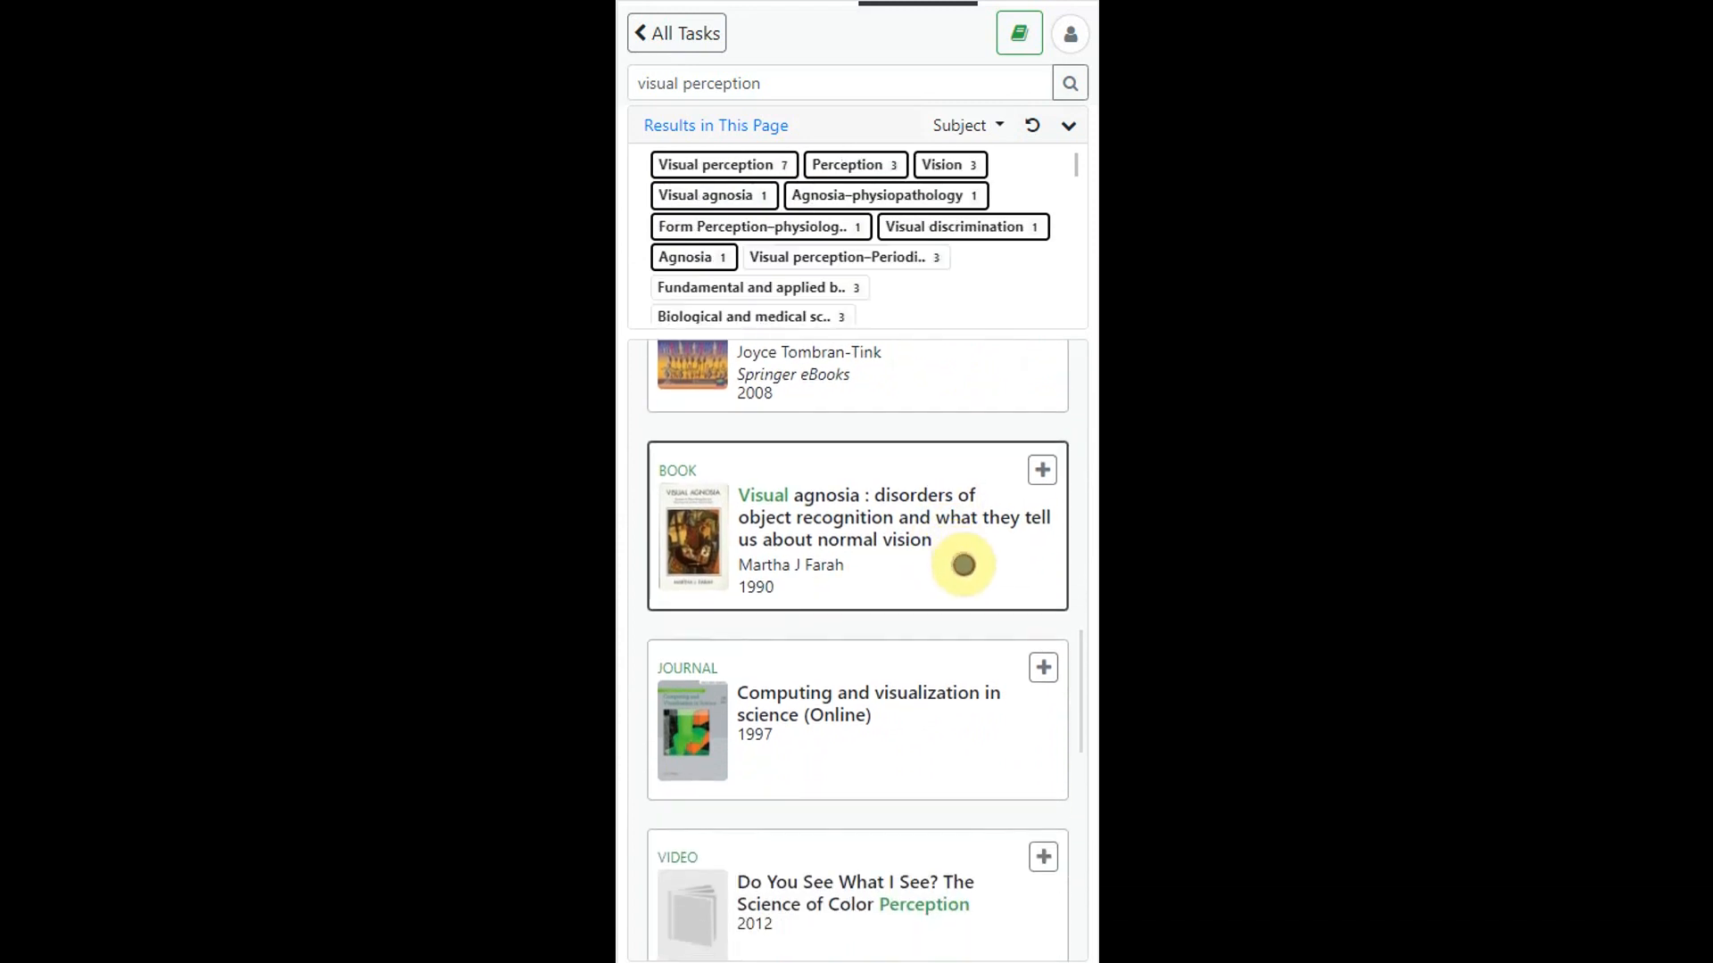
{"action": "left_click_drag", "start_coordinate": [919, 758], "coordinate": [951, 535]}
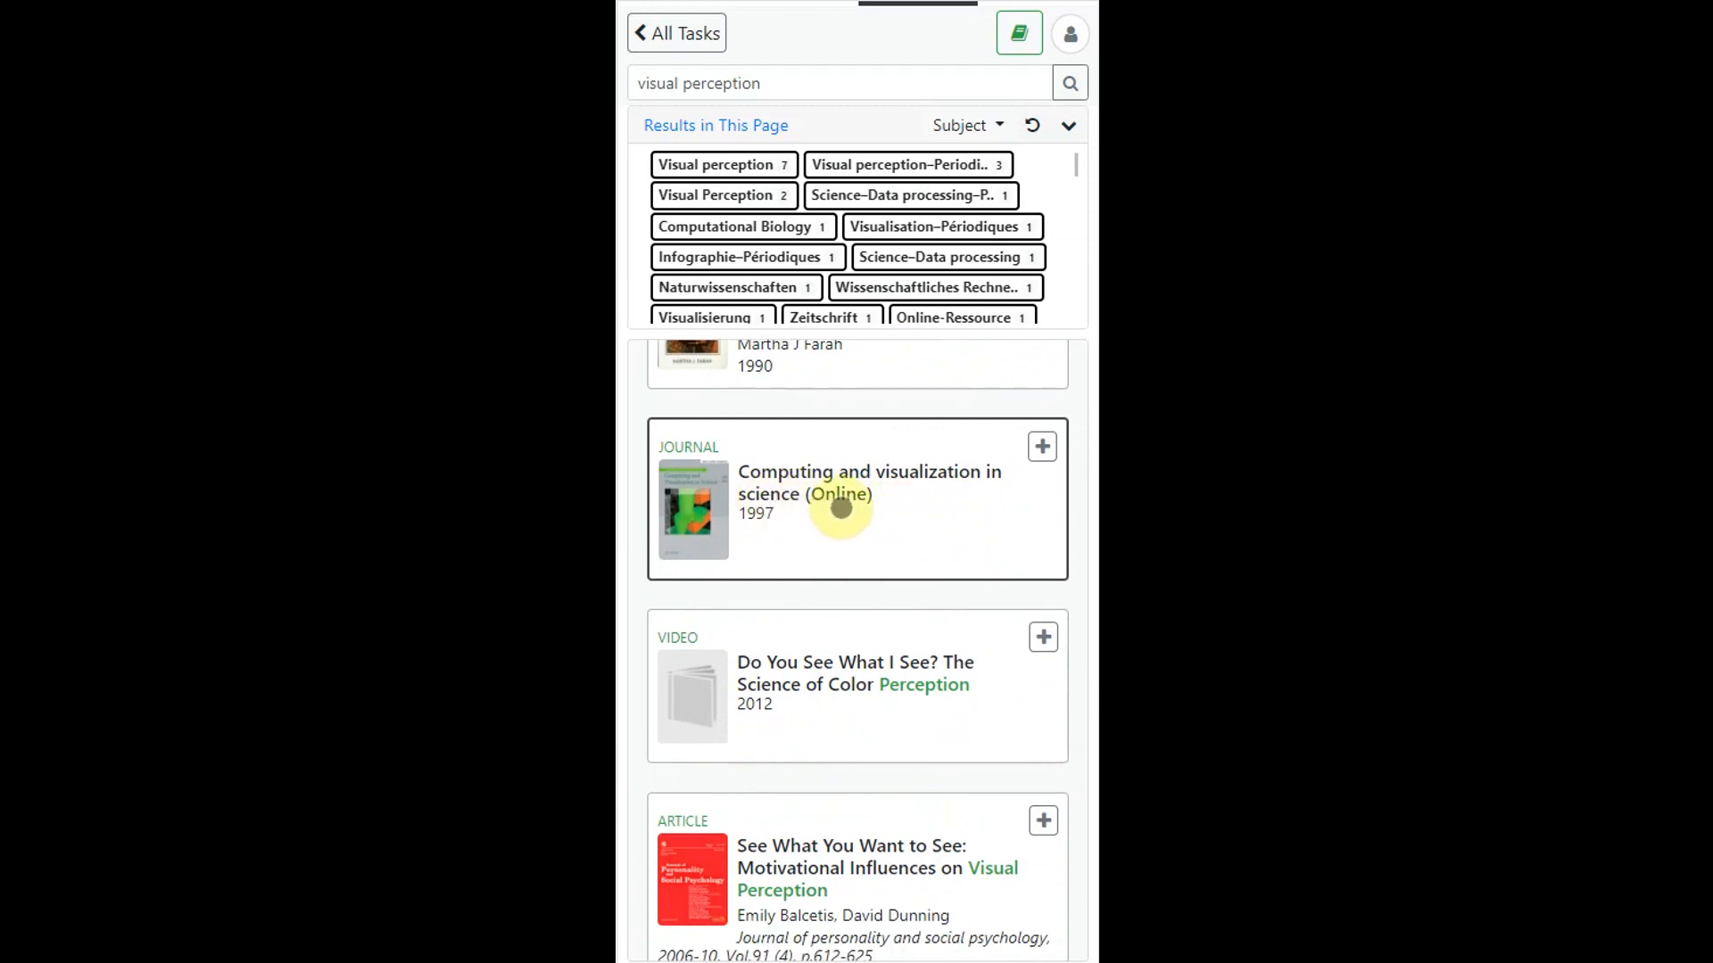
{"action": "left_click_drag", "start_coordinate": [883, 711], "coordinate": [907, 535]}
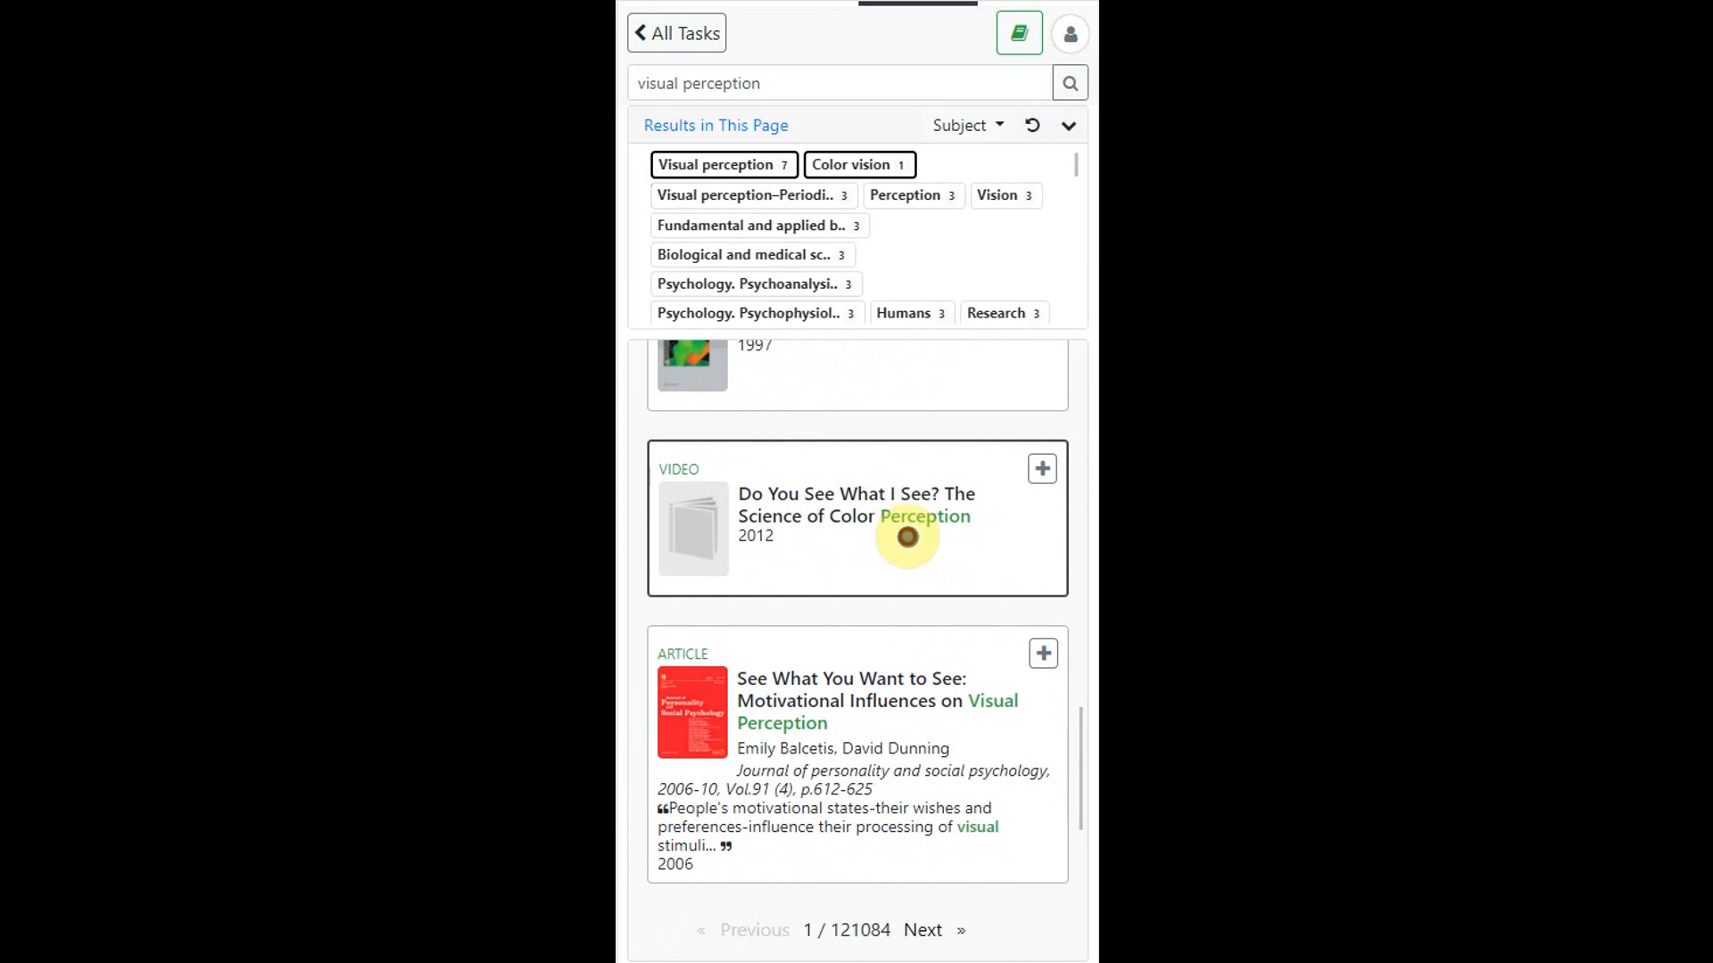
{"action": "left_click", "coordinate": [1040, 468]}
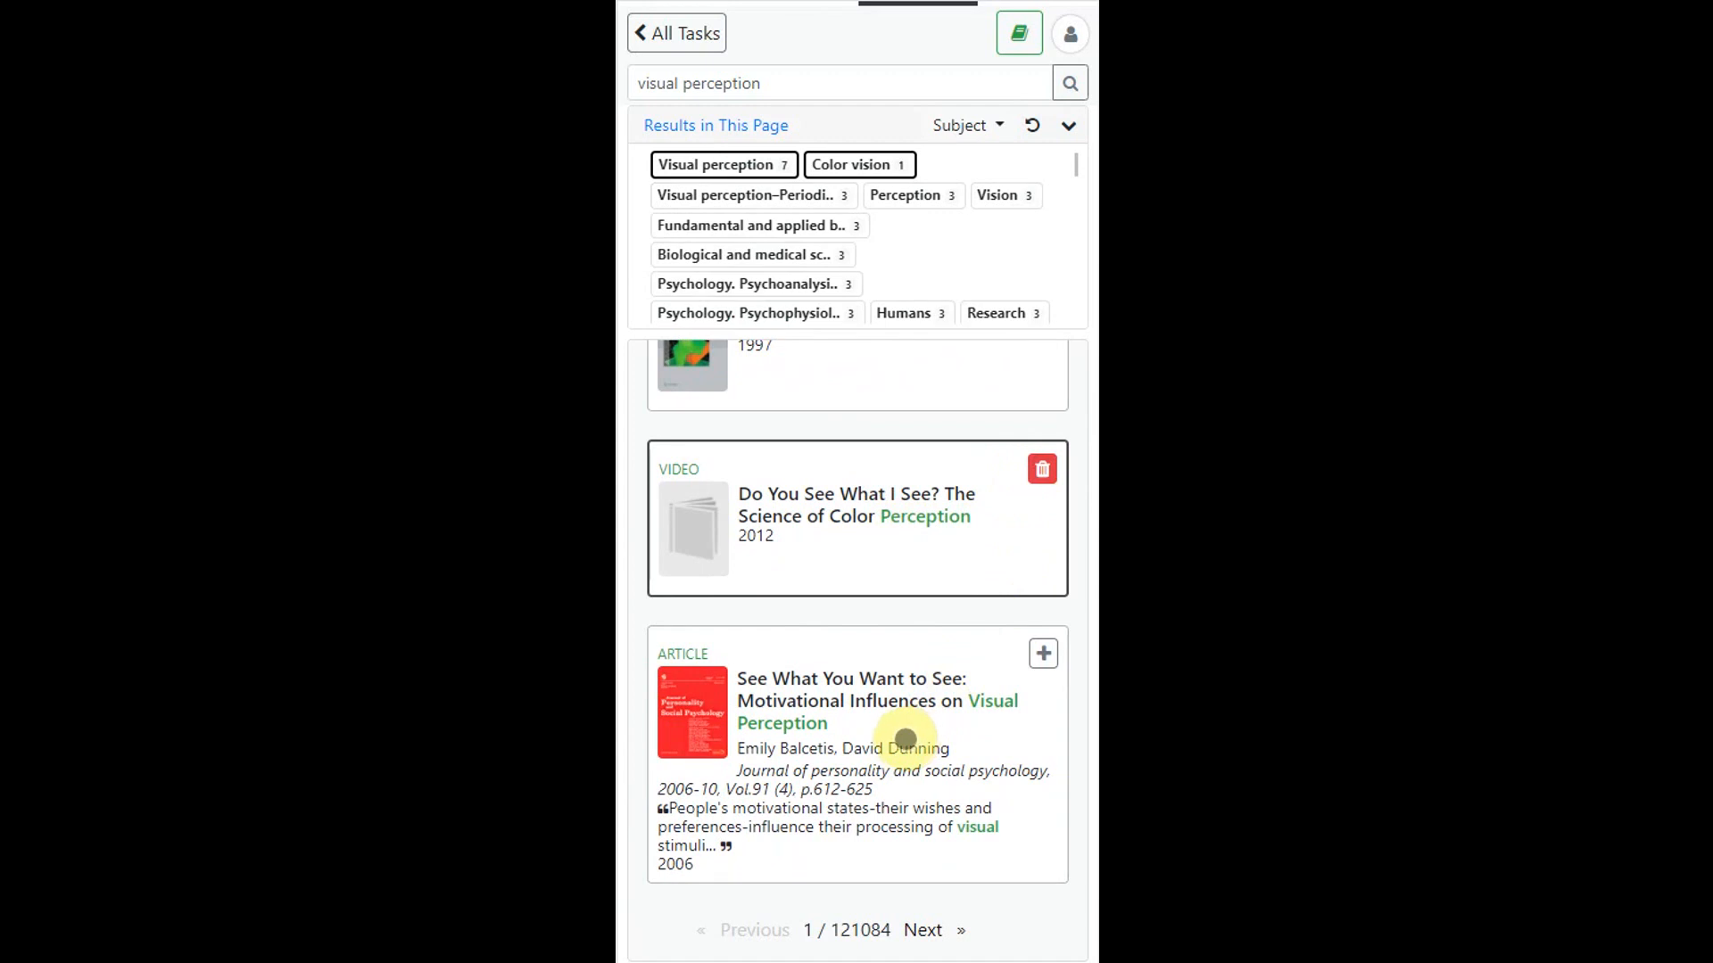
Step: Remove the website result "Visual Transduction and Non-Visual Light Perception" from the task's saved documents
{"action": "scroll", "coordinate": [899, 579], "scroll_direction": "up", "scroll_amount": 3}
{"action": "scroll", "coordinate": [918, 576], "scroll_direction": "up", "scroll_amount": 4}
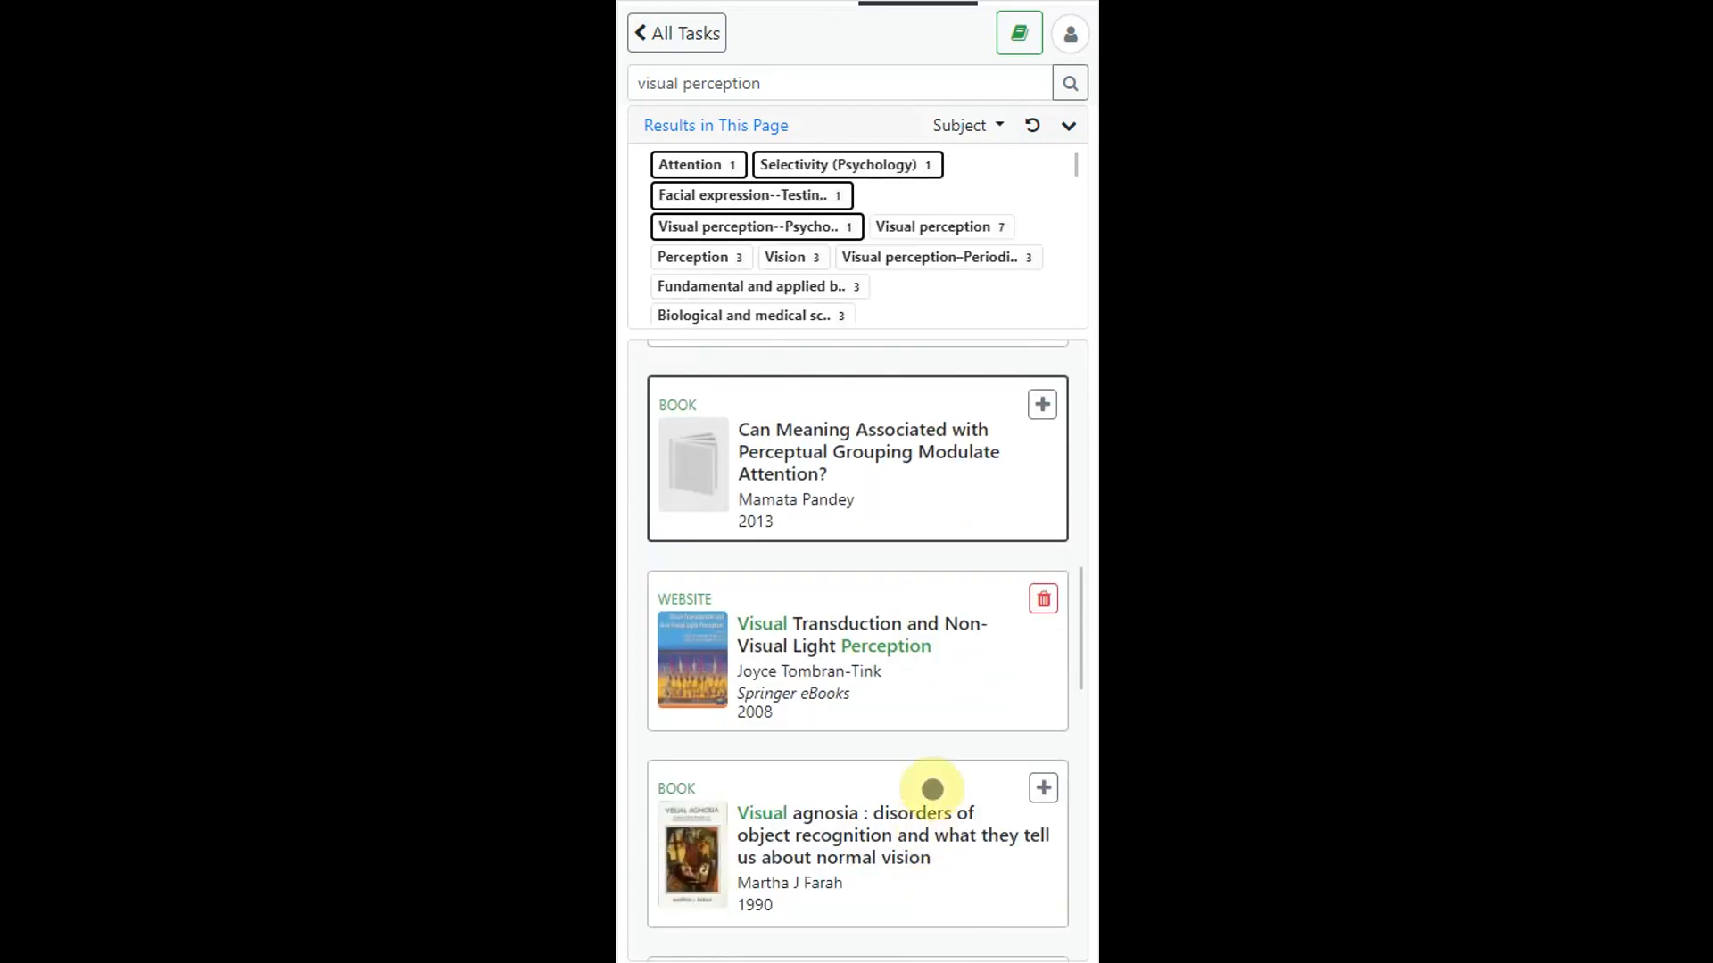
{"action": "left_click", "coordinate": [1044, 627]}
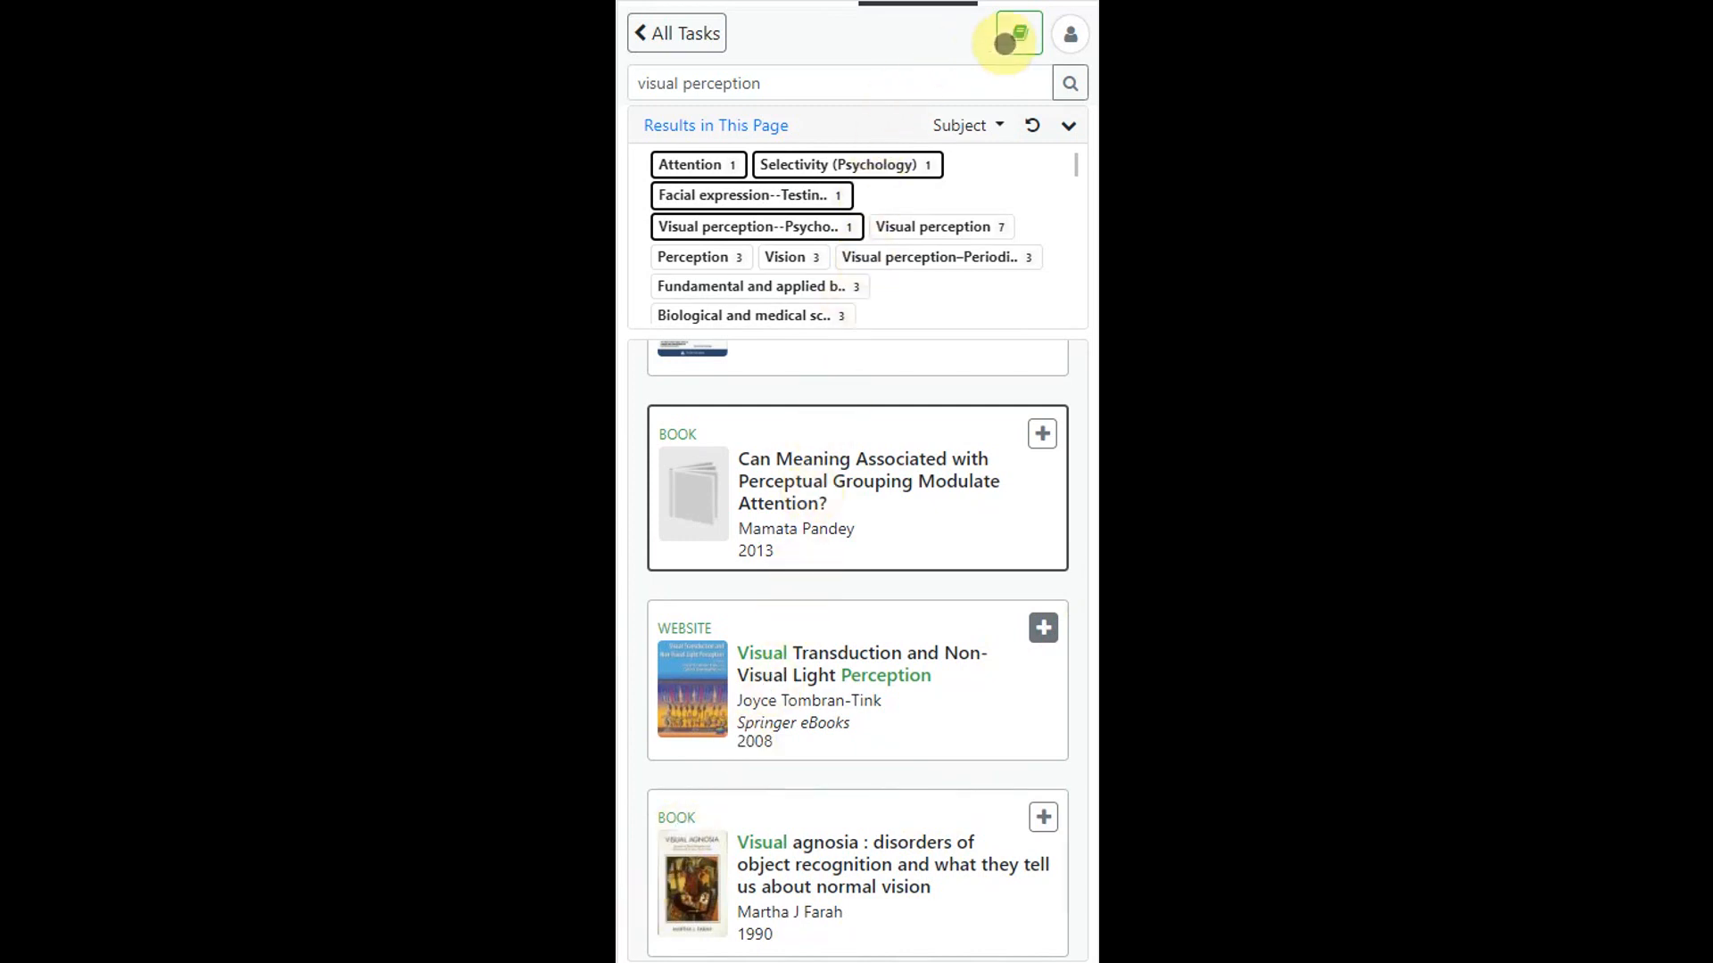
Step: Review the saved documents of the "perception of colour" task and return to the task
{"action": "left_click", "coordinate": [1022, 33]}
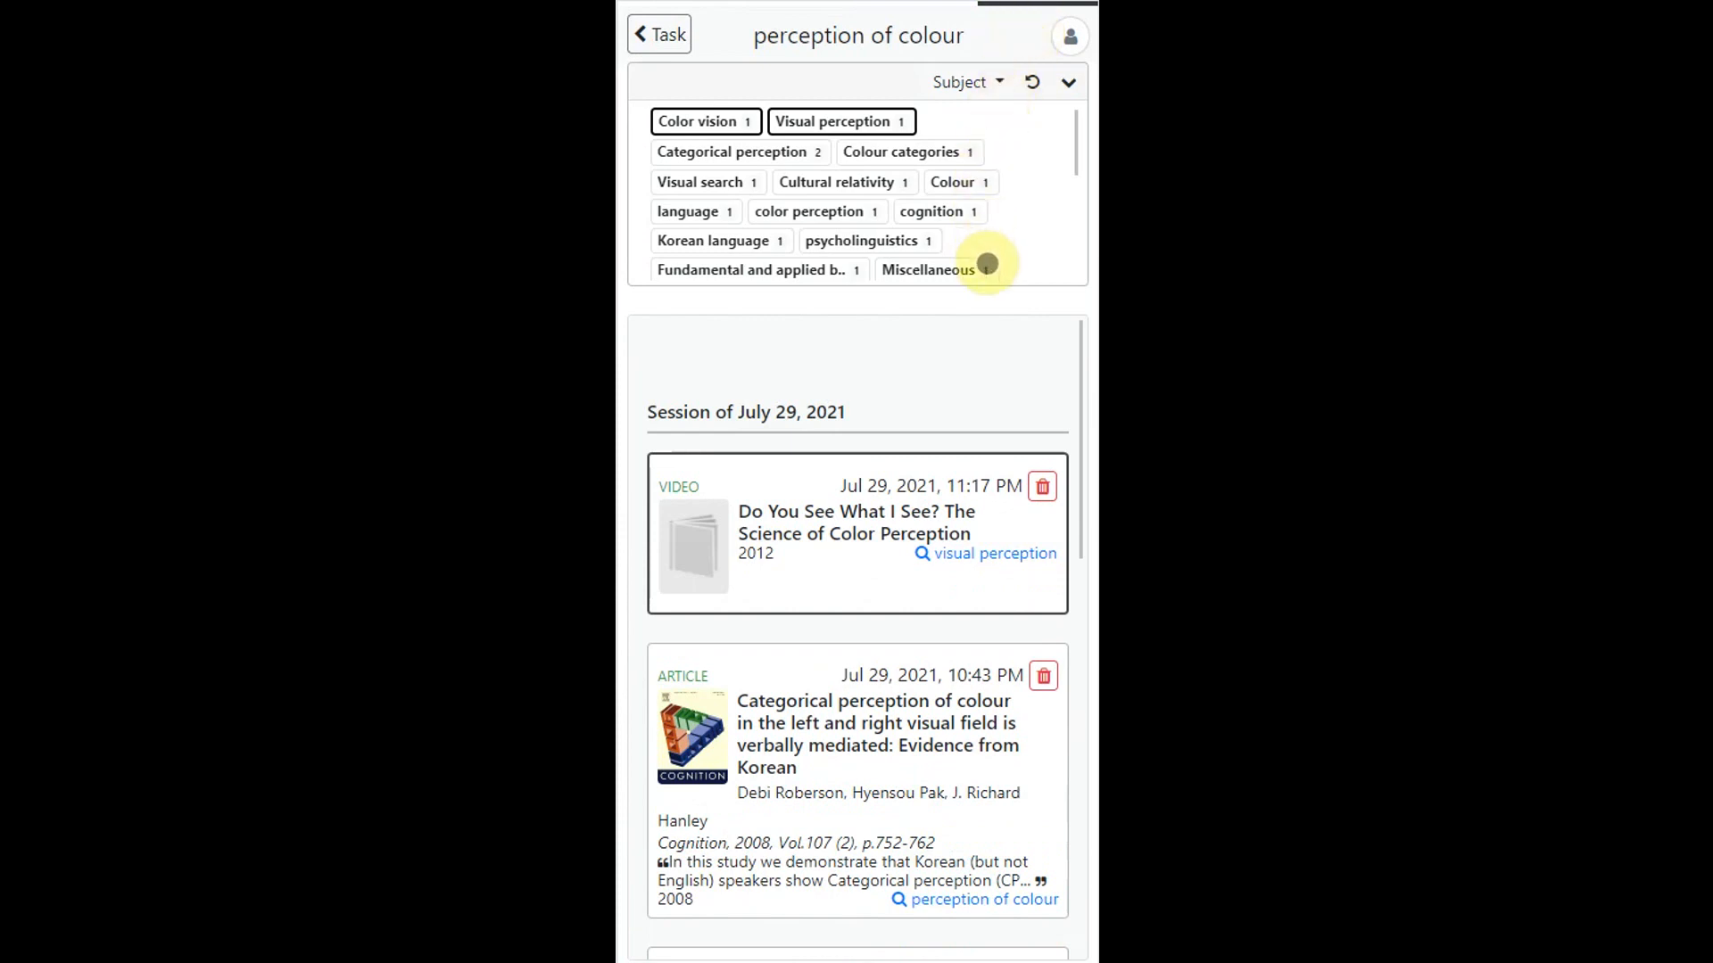
{"action": "scroll", "coordinate": [982, 580], "scroll_direction": "down", "scroll_amount": 2}
{"action": "scroll", "coordinate": [987, 509], "scroll_direction": "down", "scroll_amount": 1}
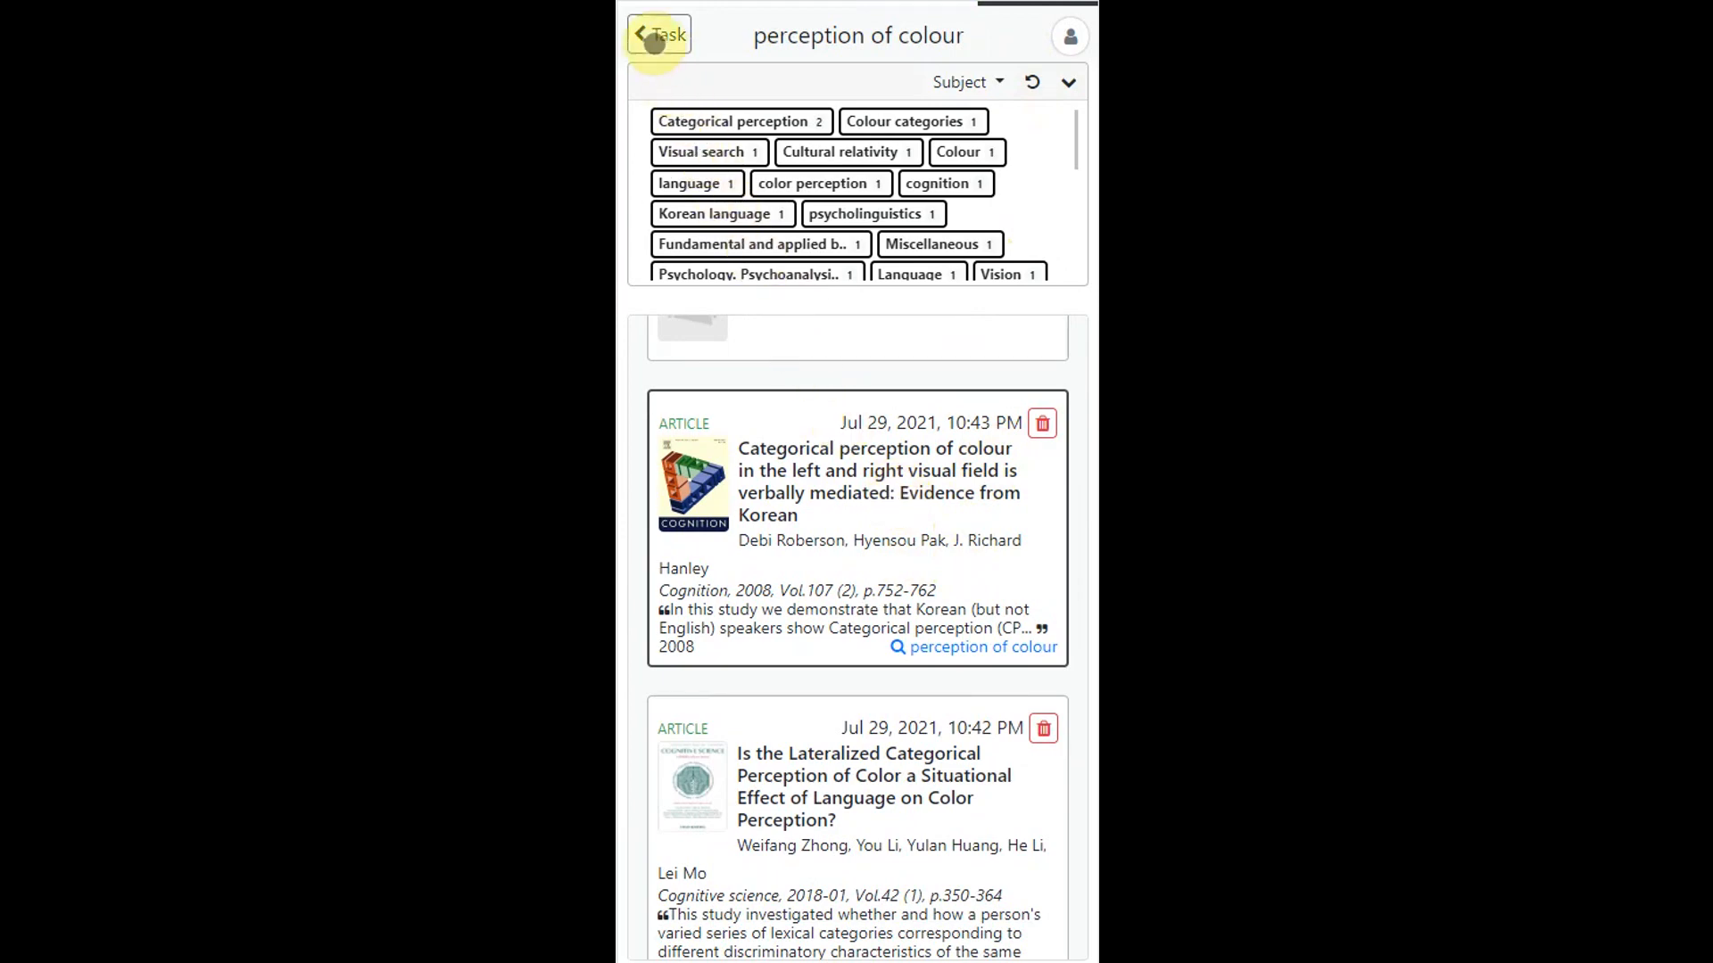
{"action": "left_click", "coordinate": [654, 42]}
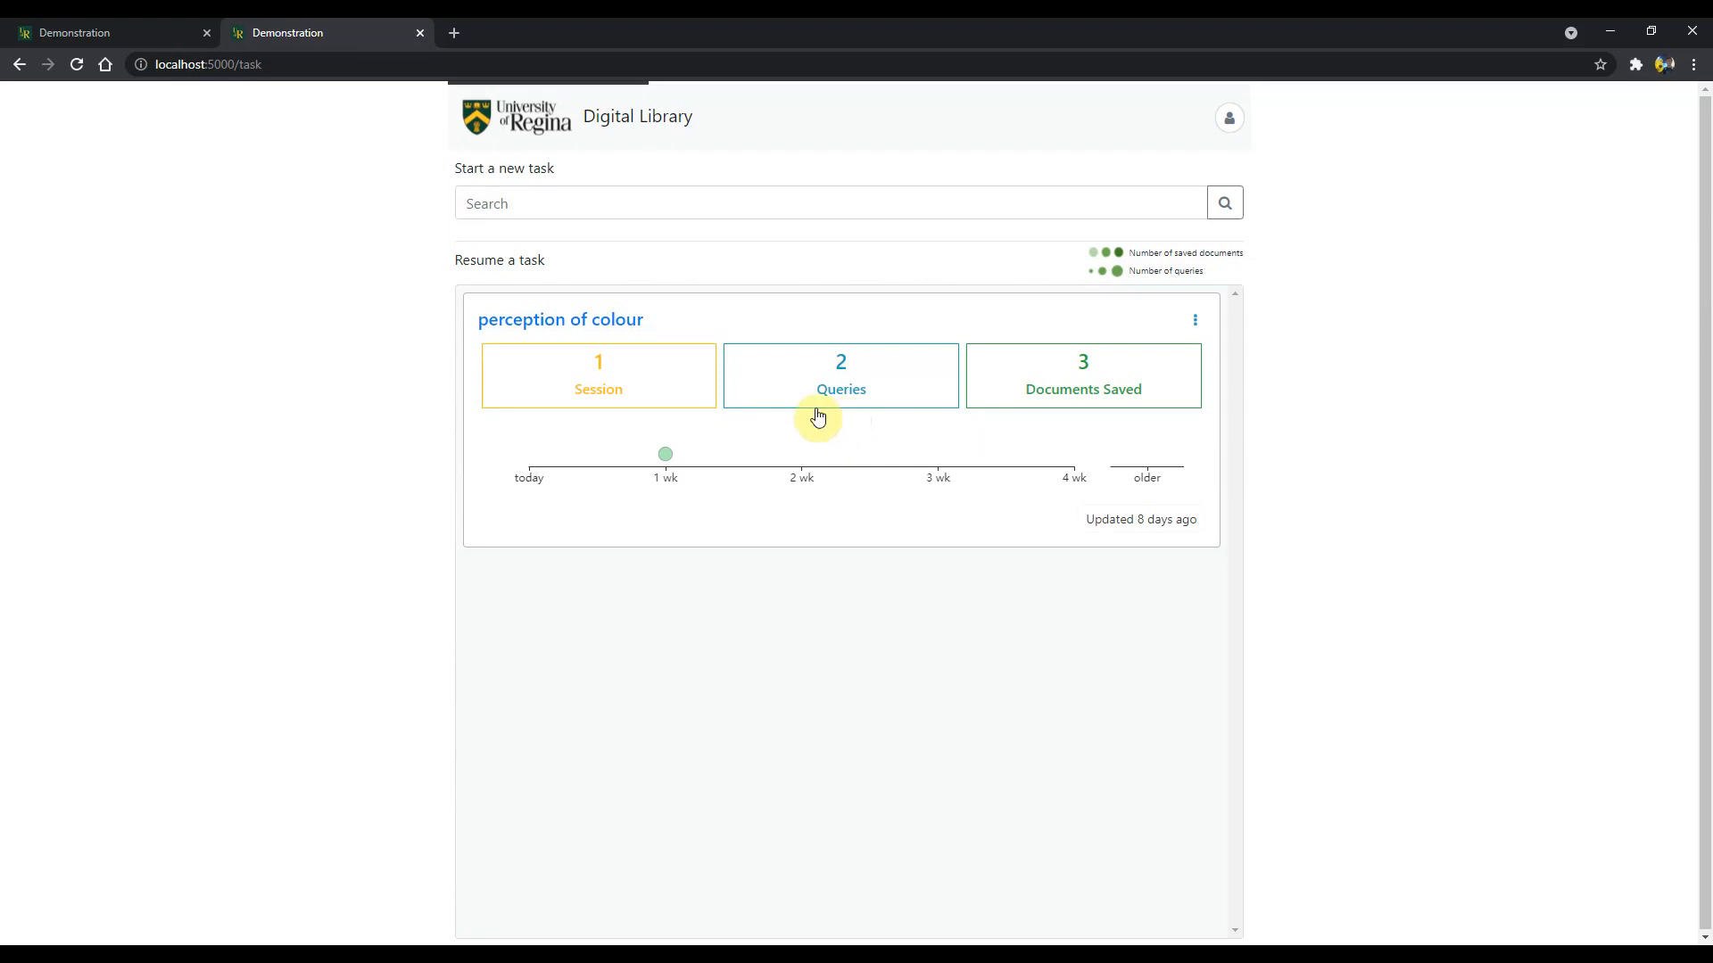
Step: Resume the "perception of colour" task and reopen the "visual perception" query from its previous session
{"action": "left_click", "coordinate": [604, 317]}
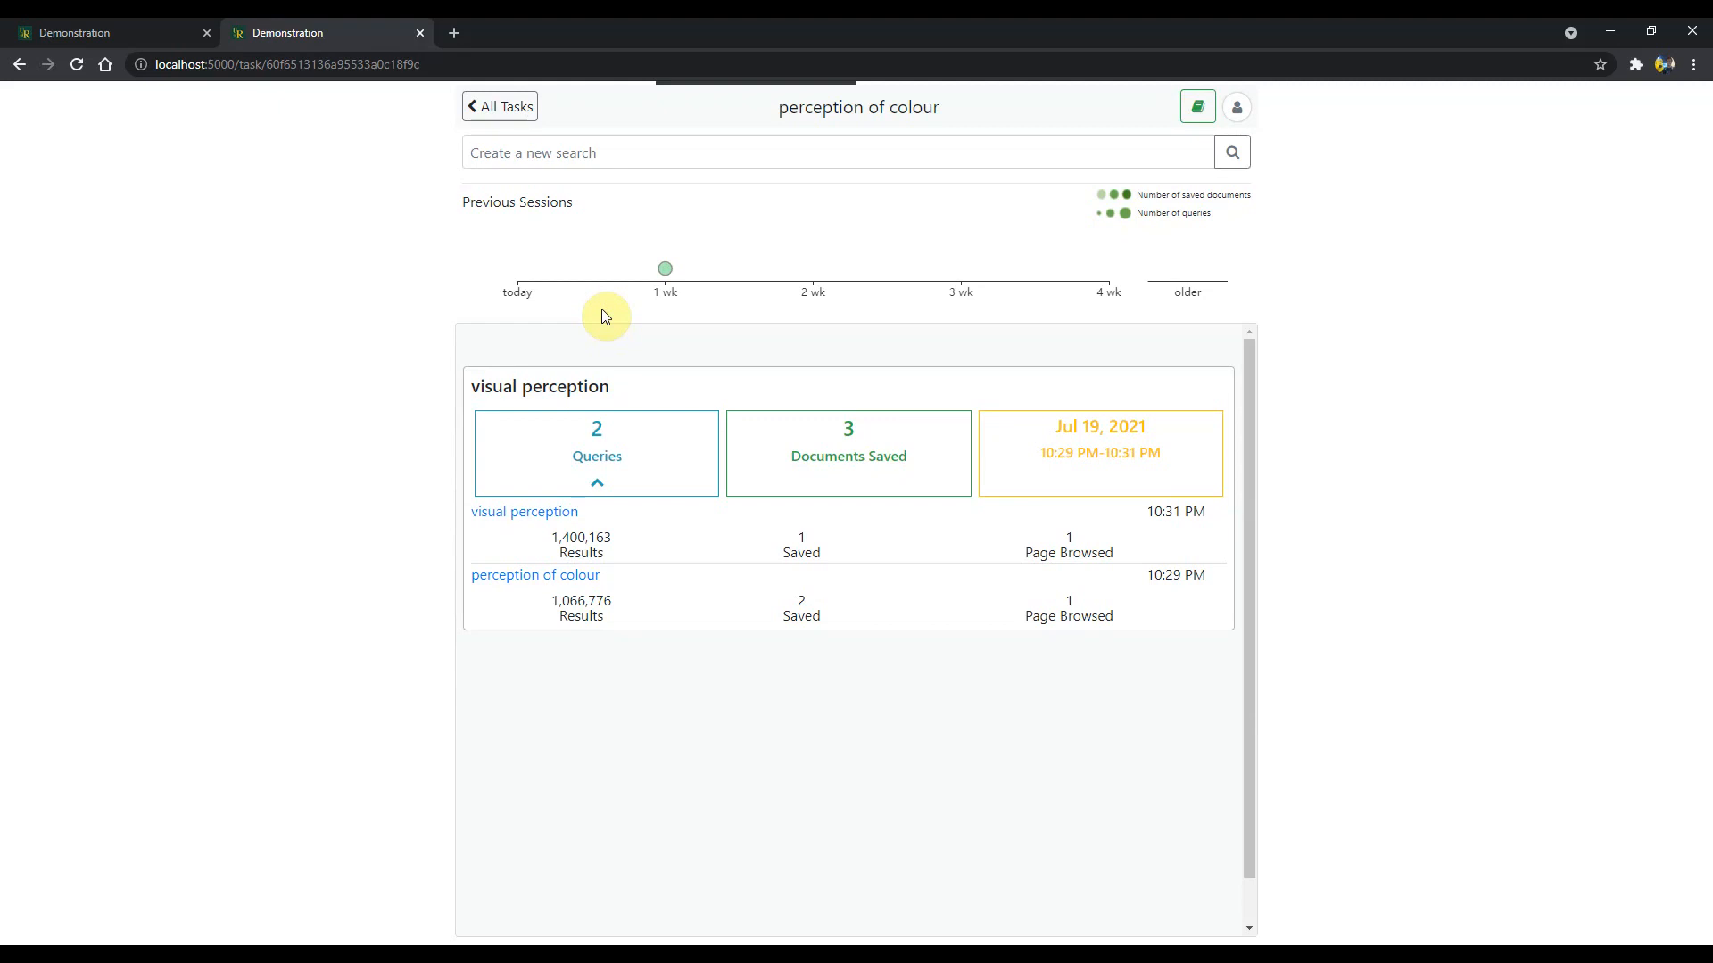
{"action": "left_click", "coordinate": [651, 379]}
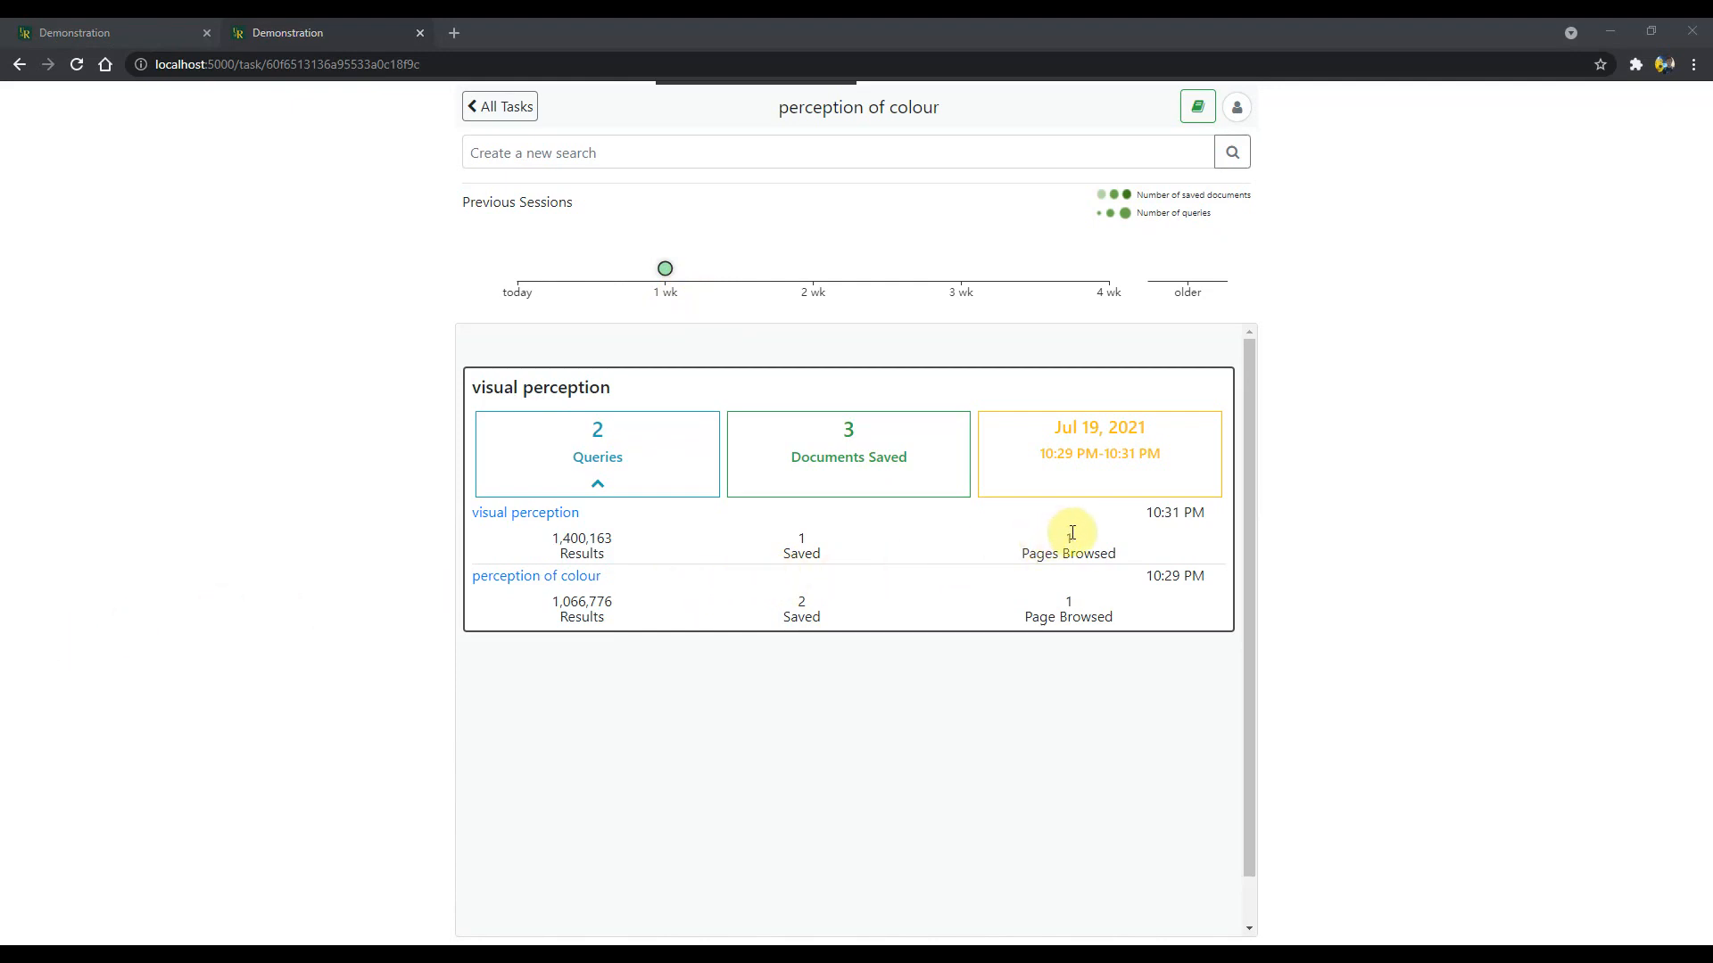
{"action": "left_click", "coordinate": [546, 521]}
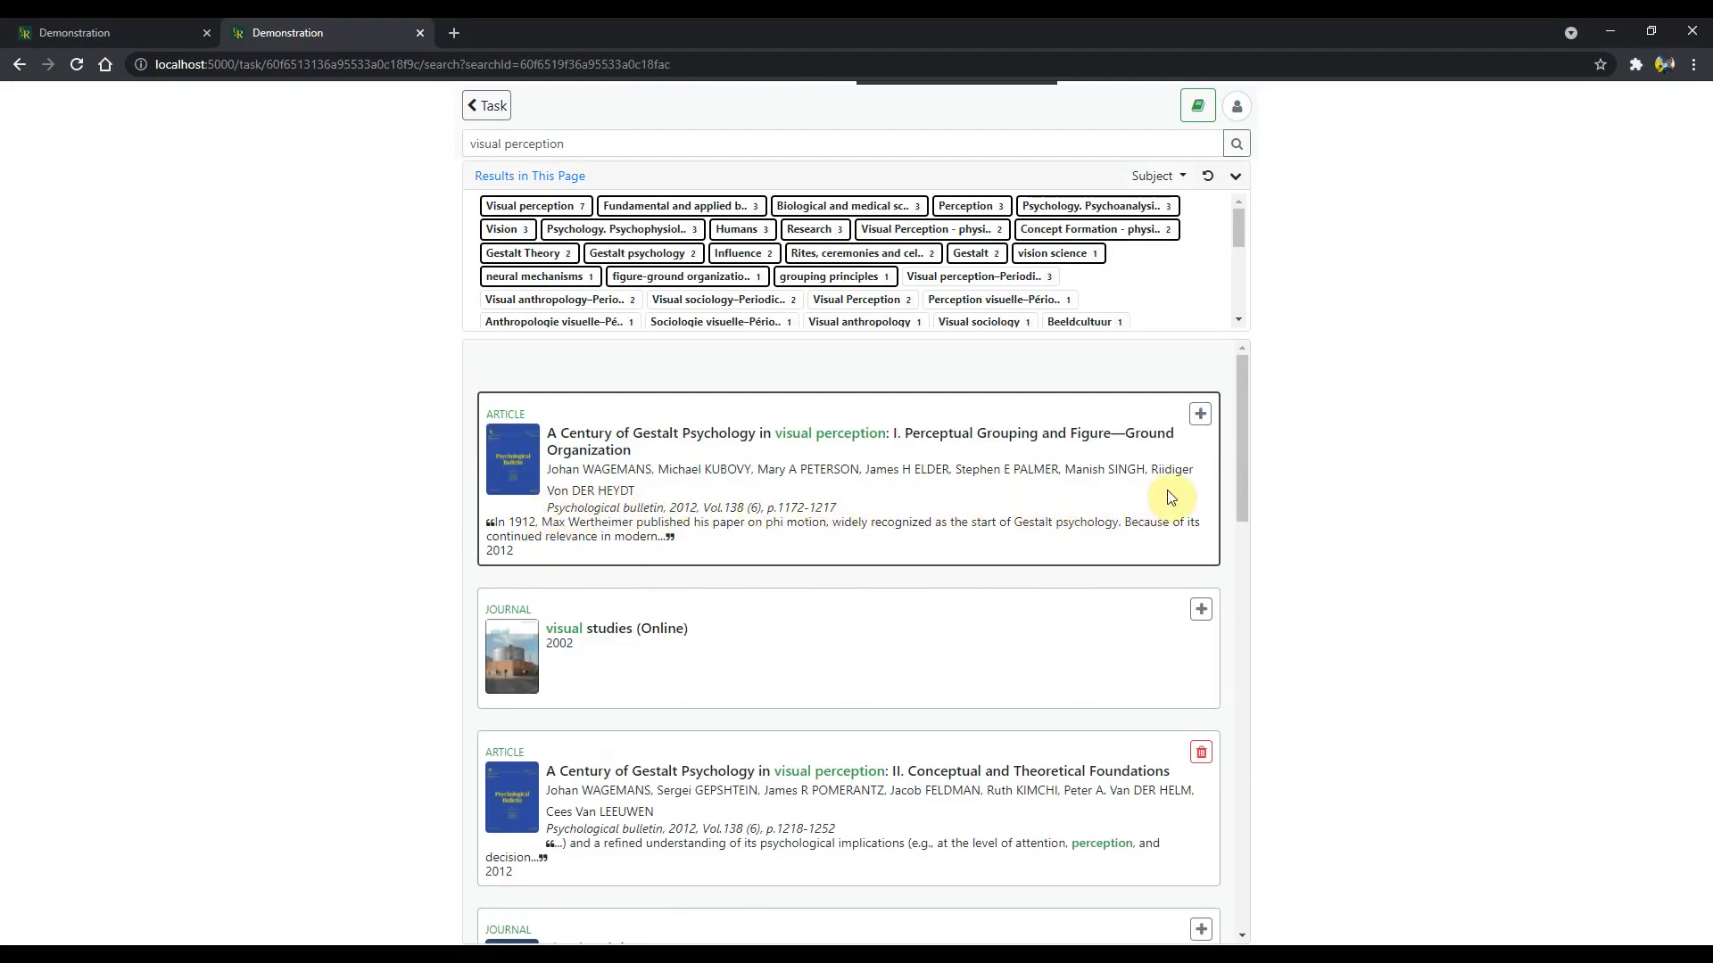
Step: On the next results page, save the ferroelectric artificial visual-perception system article and "Wishful Seeing: How Preferences Shape Visual Perception" to the task
{"action": "left_click_drag", "start_coordinate": [1247, 441], "coordinate": [1232, 776]}
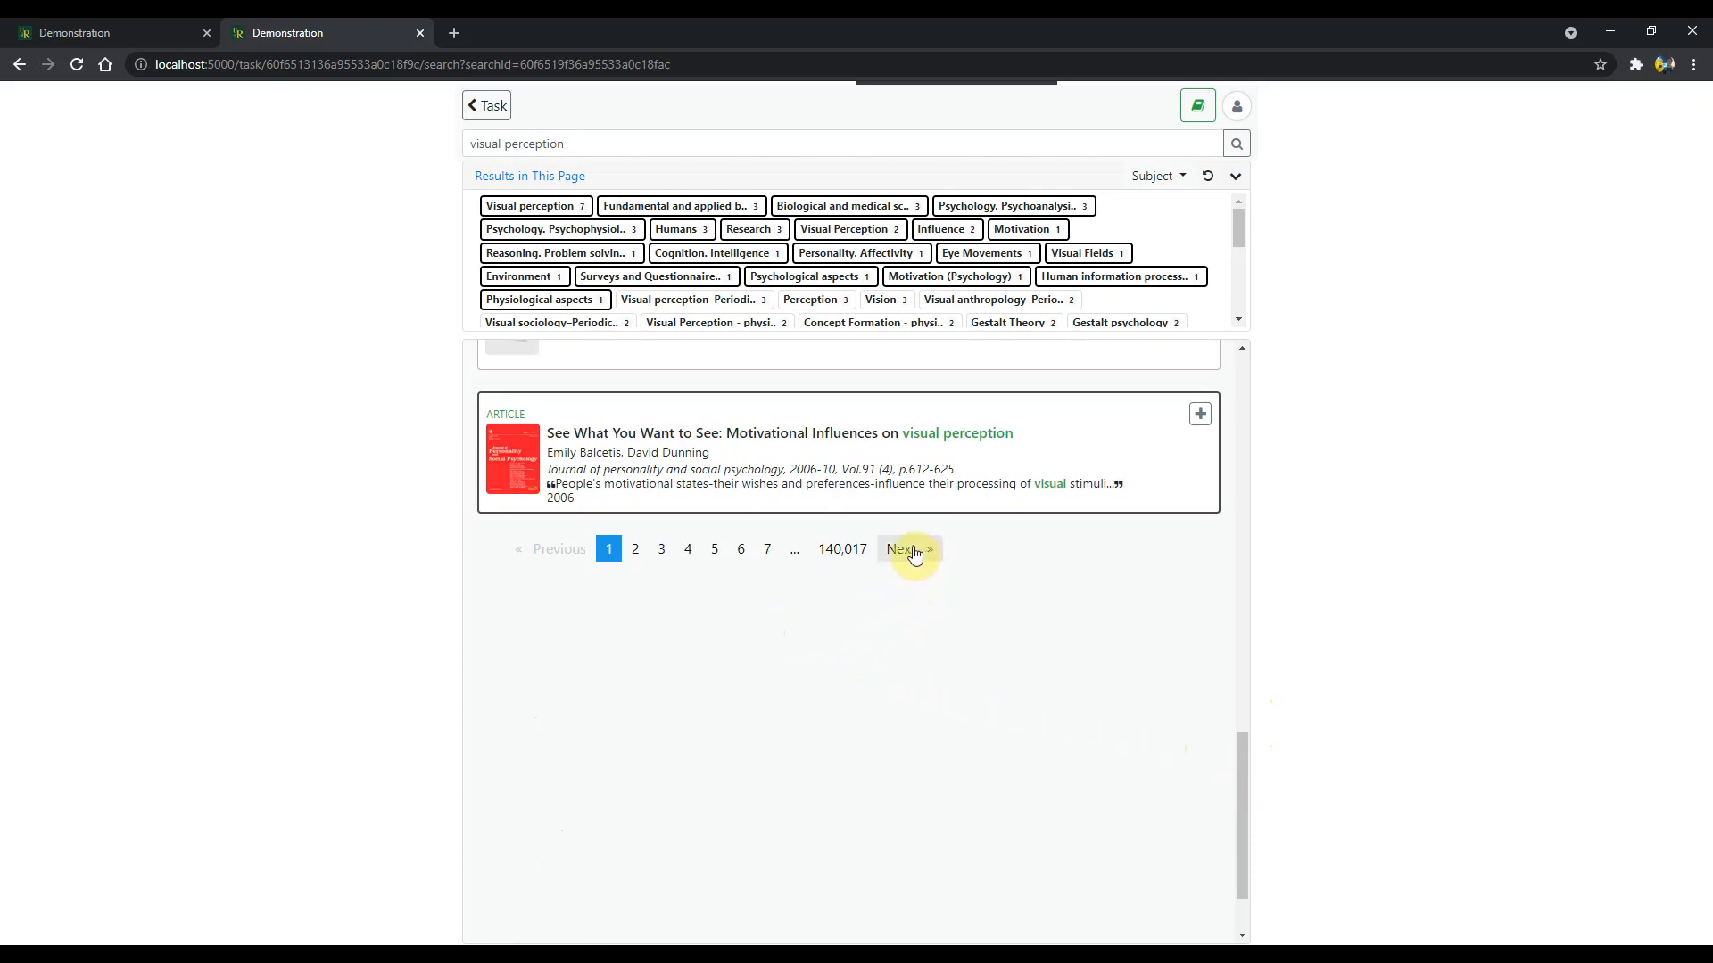
{"action": "left_click", "coordinate": [915, 553]}
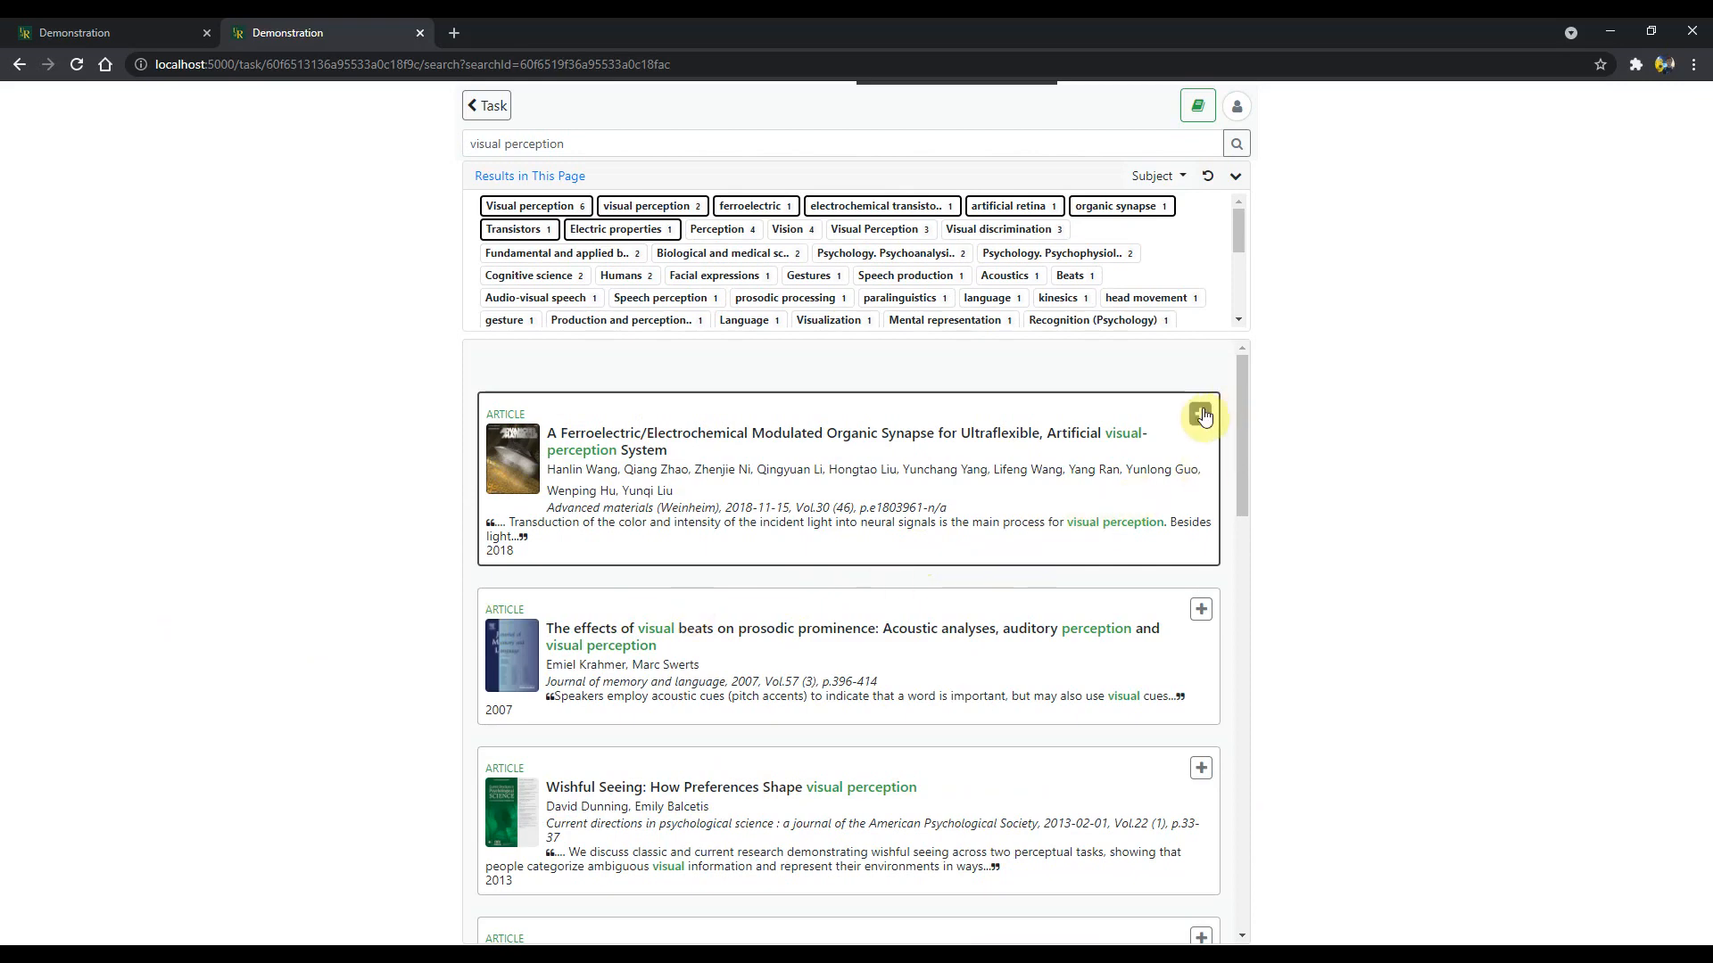
{"action": "left_click_drag", "start_coordinate": [1244, 448], "coordinate": [1239, 507]}
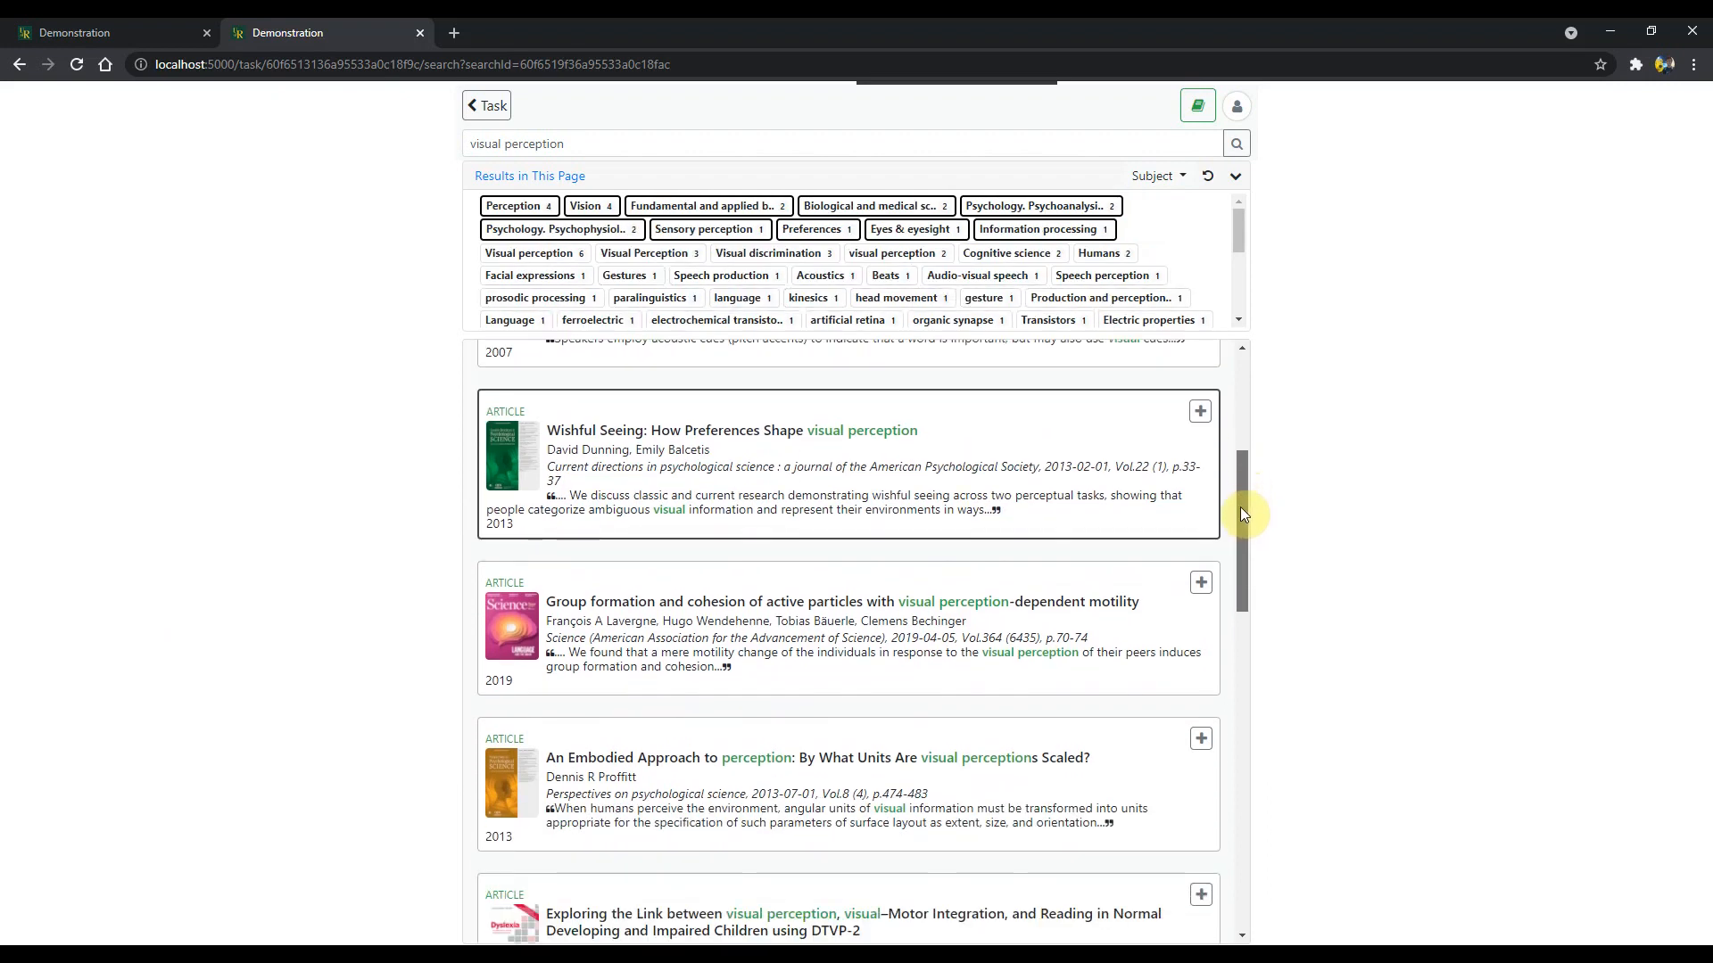
{"action": "left_click", "coordinate": [1201, 420]}
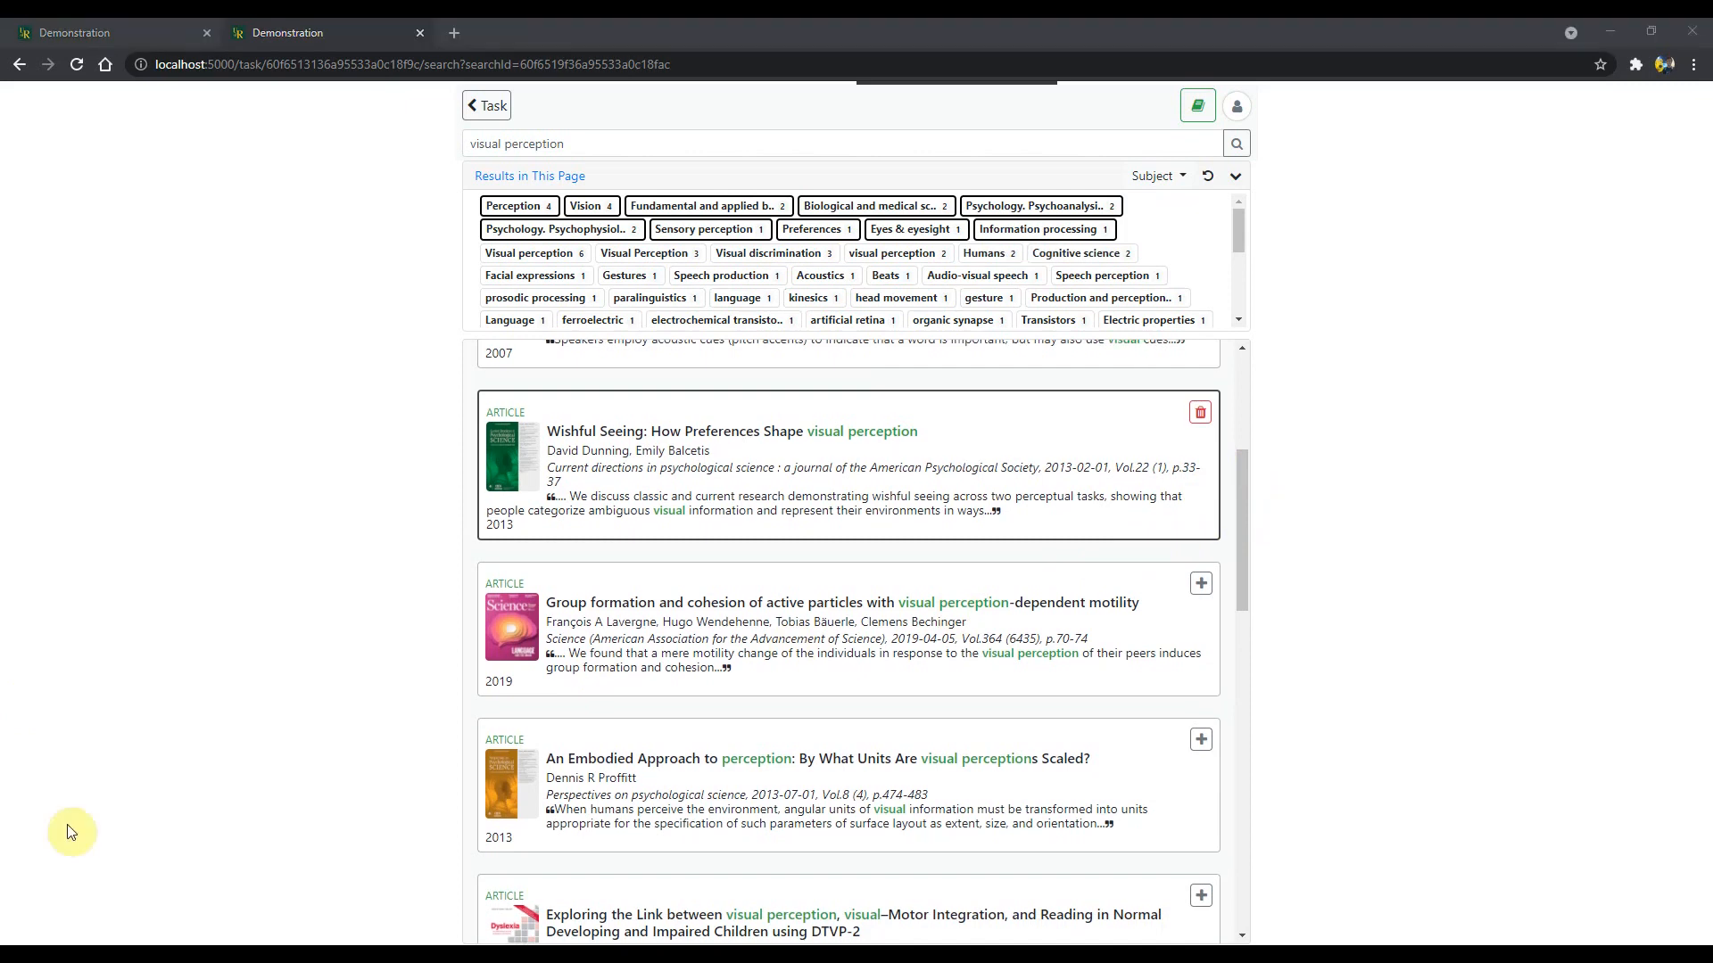
Step: Replace the search query with "sensory perception" and run the search
{"action": "left_click", "coordinate": [582, 135]}
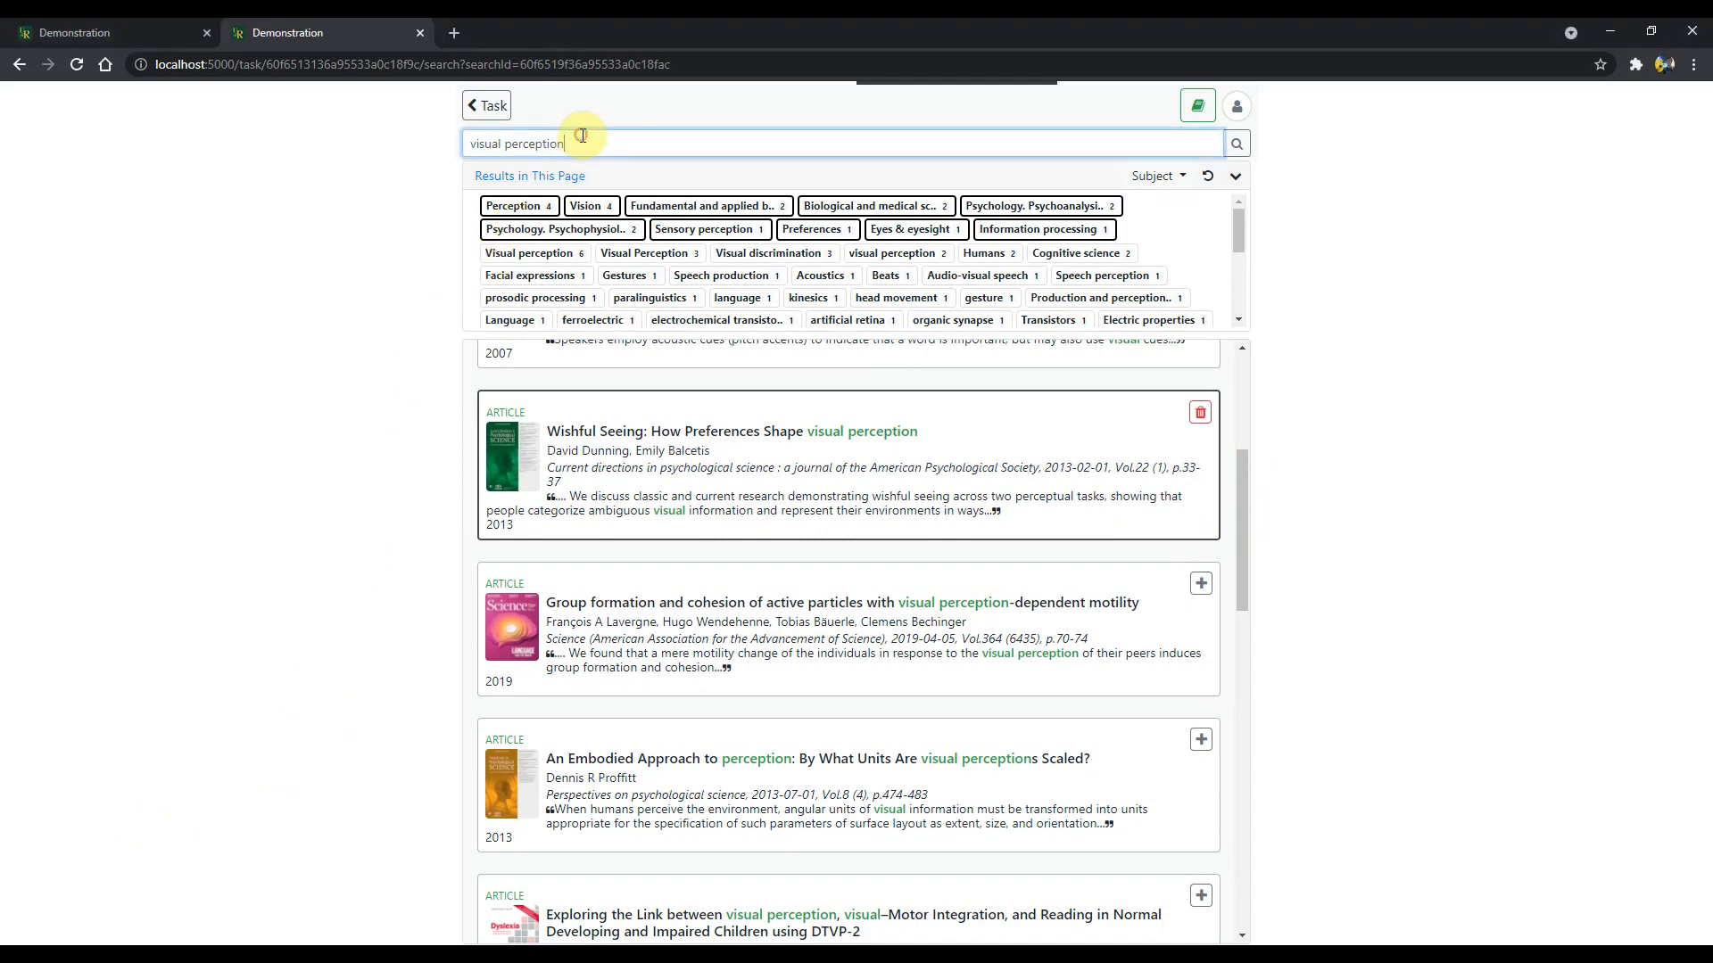
{"action": "key", "text": "BackSpace"}
{"action": "key", "text": "BackSpace"}
{"action": "key", "text": "BackSpace"}
{"action": "key", "text": "BackSpace"}
{"action": "key", "text": "BackSpace"}
{"action": "key", "text": "BackSpace"}
{"action": "key", "text": "BackSpace"}
{"action": "key", "text": "BackSpace"}
{"action": "key", "text": "BackSpace"}
{"action": "key", "text": "BackSpace"}
{"action": "key", "text": "BackSpace"}
{"action": "key", "text": "BackSpace"}
{"action": "key", "text": "BackSpace"}
{"action": "key", "text": "BackSpace"}
{"action": "key", "text": "BackSpace"}
{"action": "key", "text": "BackSpace"}
{"action": "key", "text": "BackSpace"}
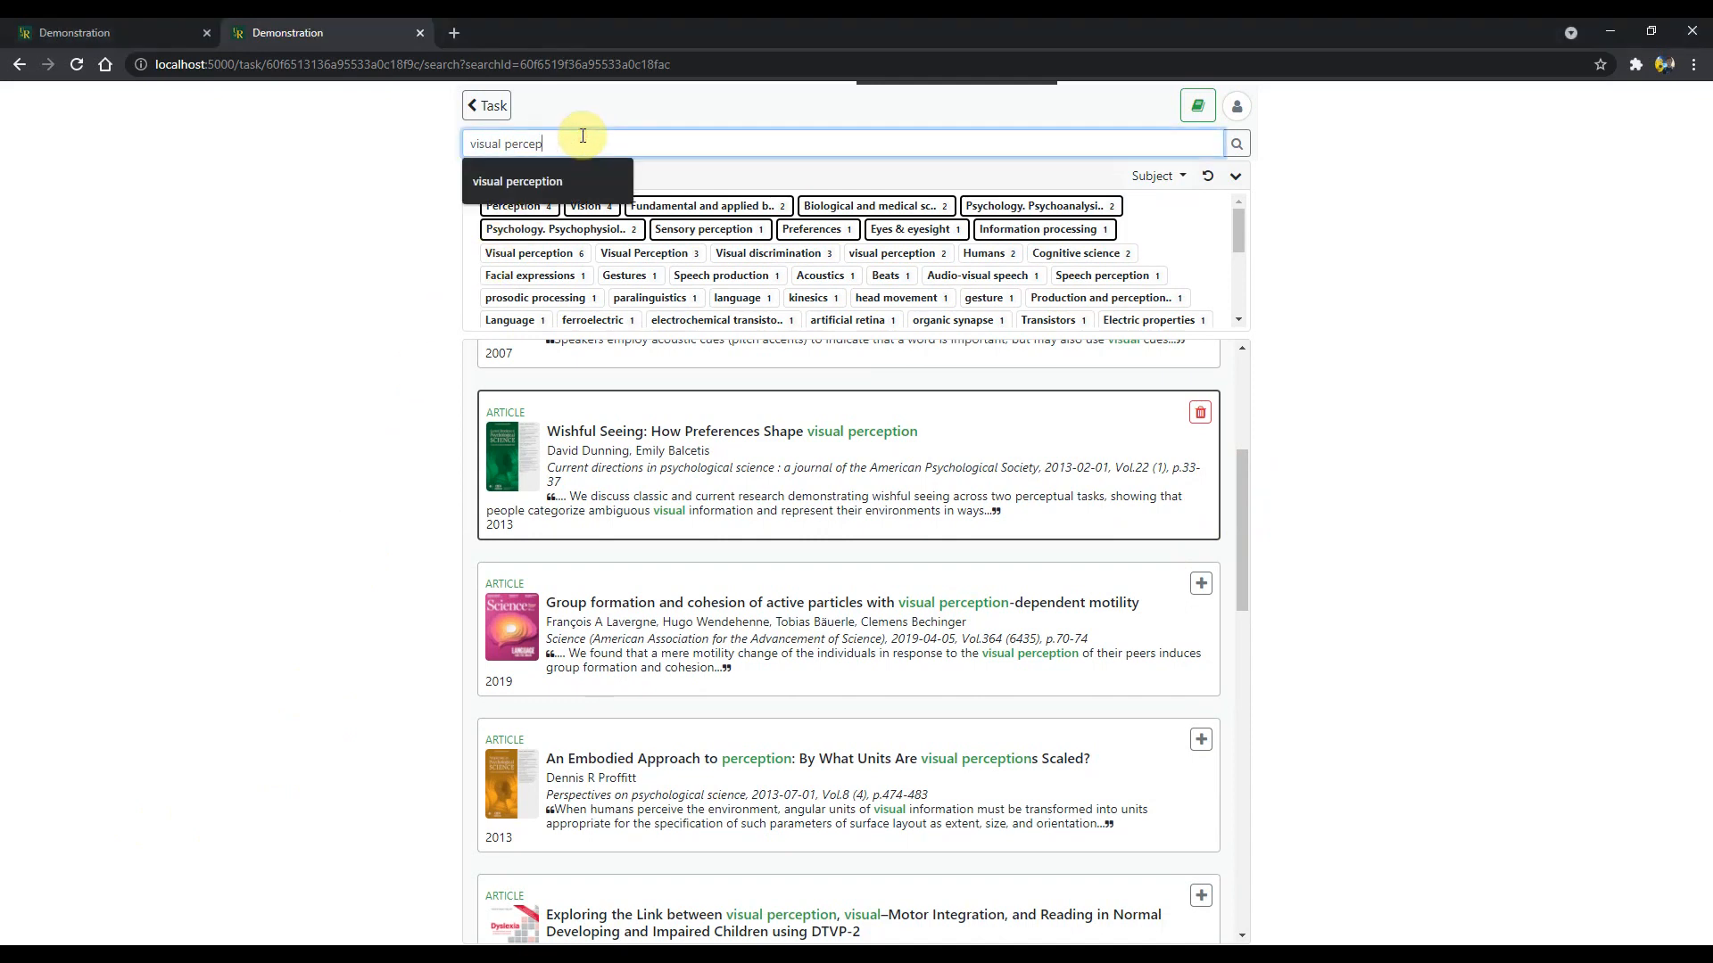
{"action": "type", "text": "sen"}
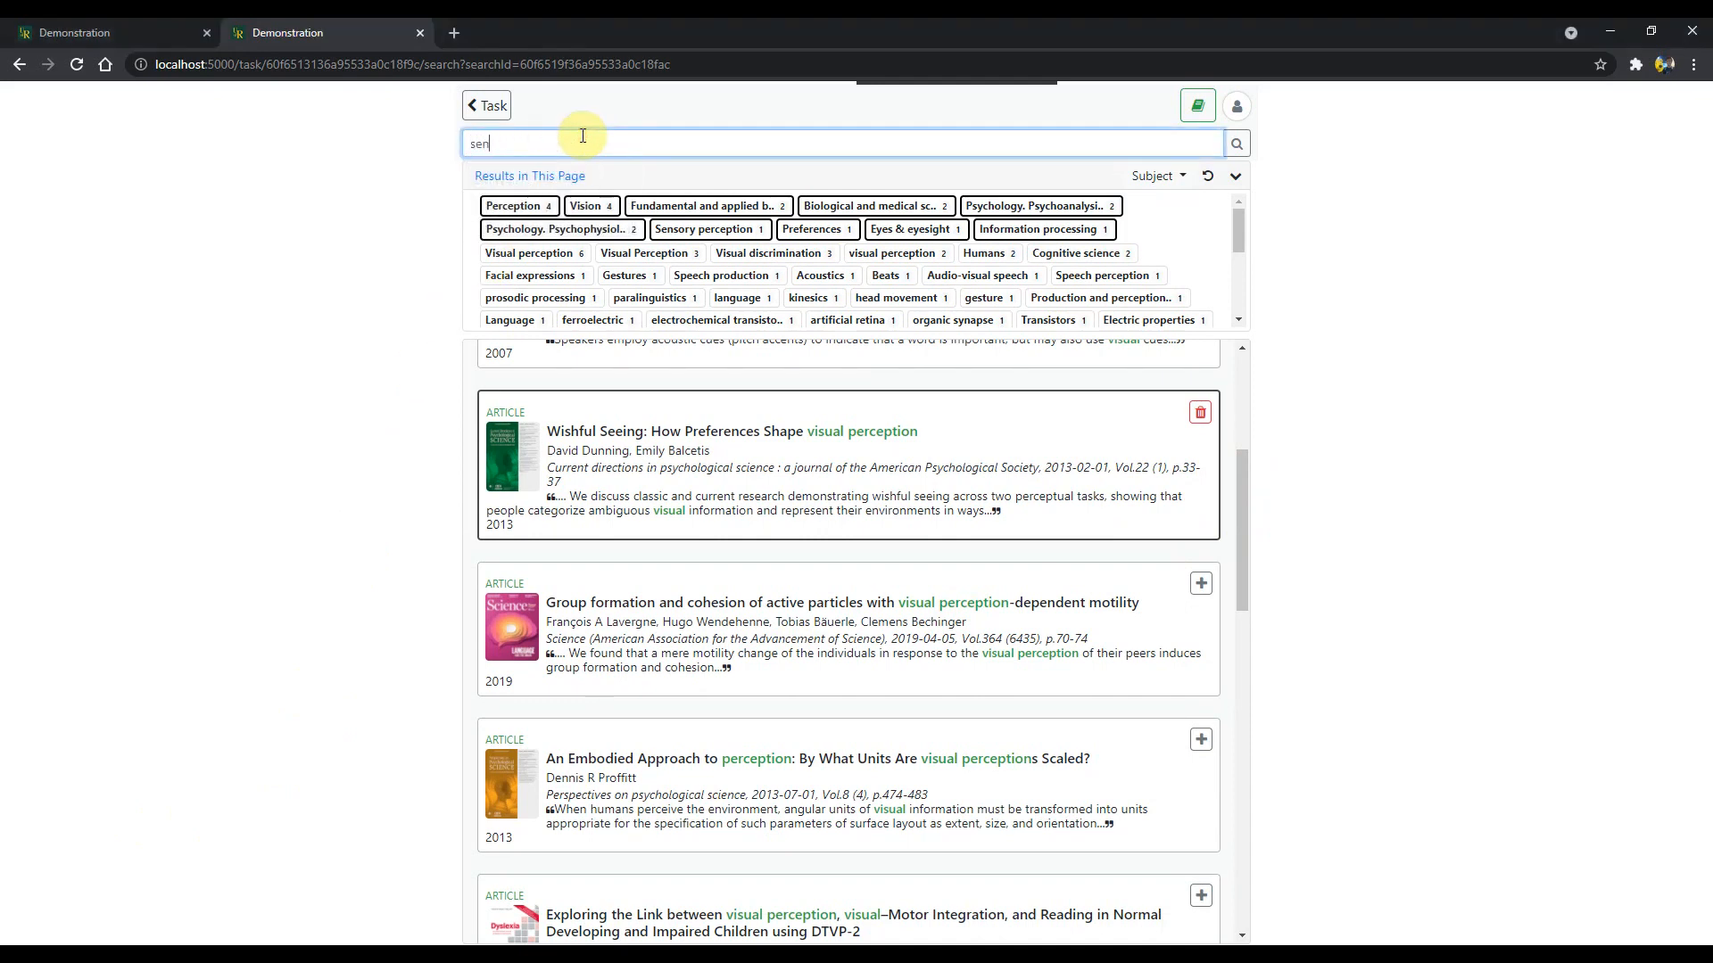
{"action": "type", "text": "sory perception"}
{"action": "left_click", "coordinate": [1239, 147]}
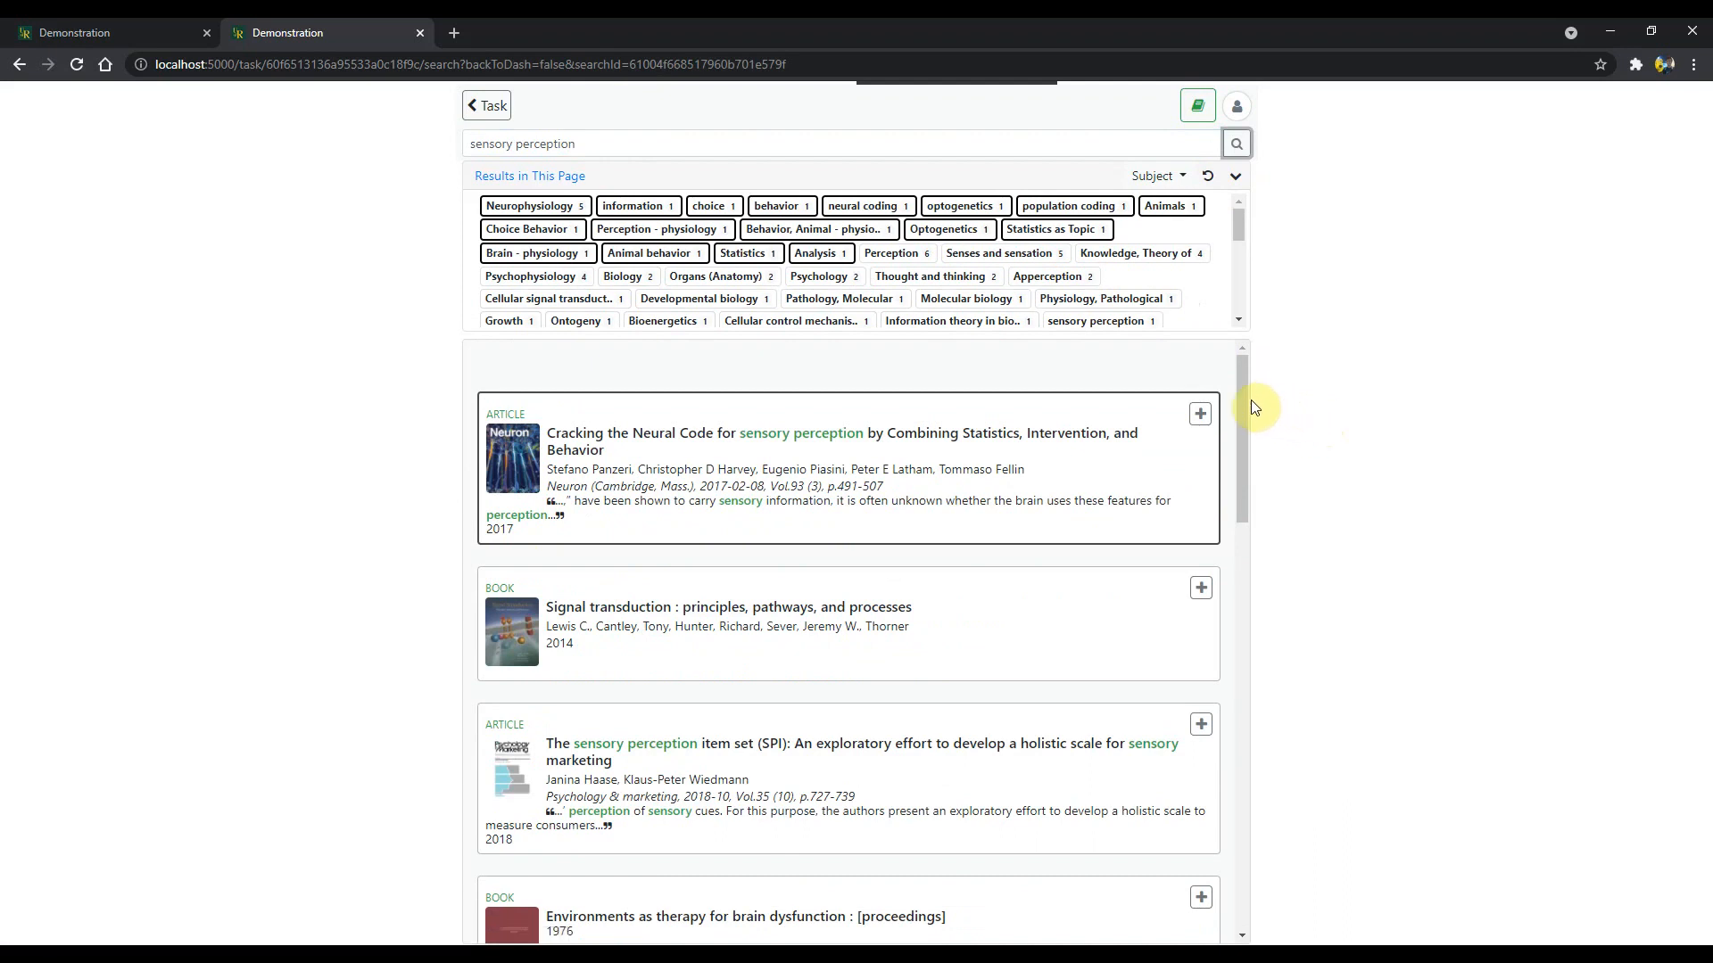
Step: Save the sensory perception item set (SPI) article, the book "Sensory mechanisms" and the article on consumers' sensory perception of food attributes to the task
{"action": "left_click_drag", "start_coordinate": [1244, 397], "coordinate": [1244, 496]}
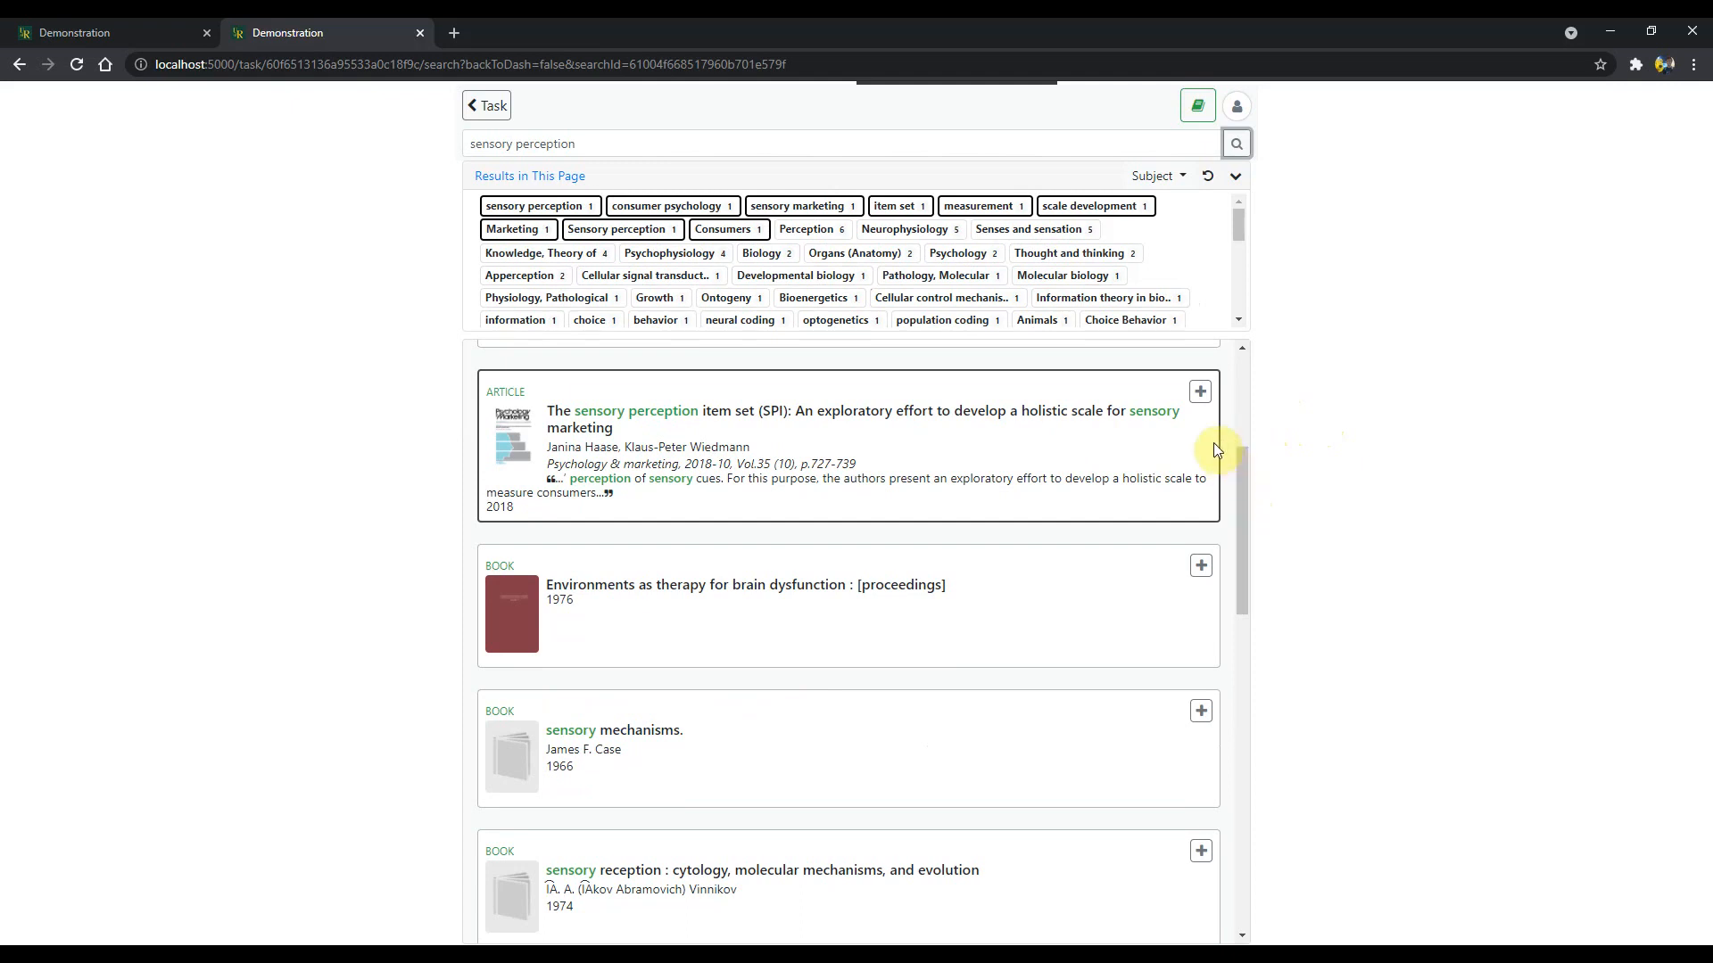
{"action": "left_click", "coordinate": [1198, 393]}
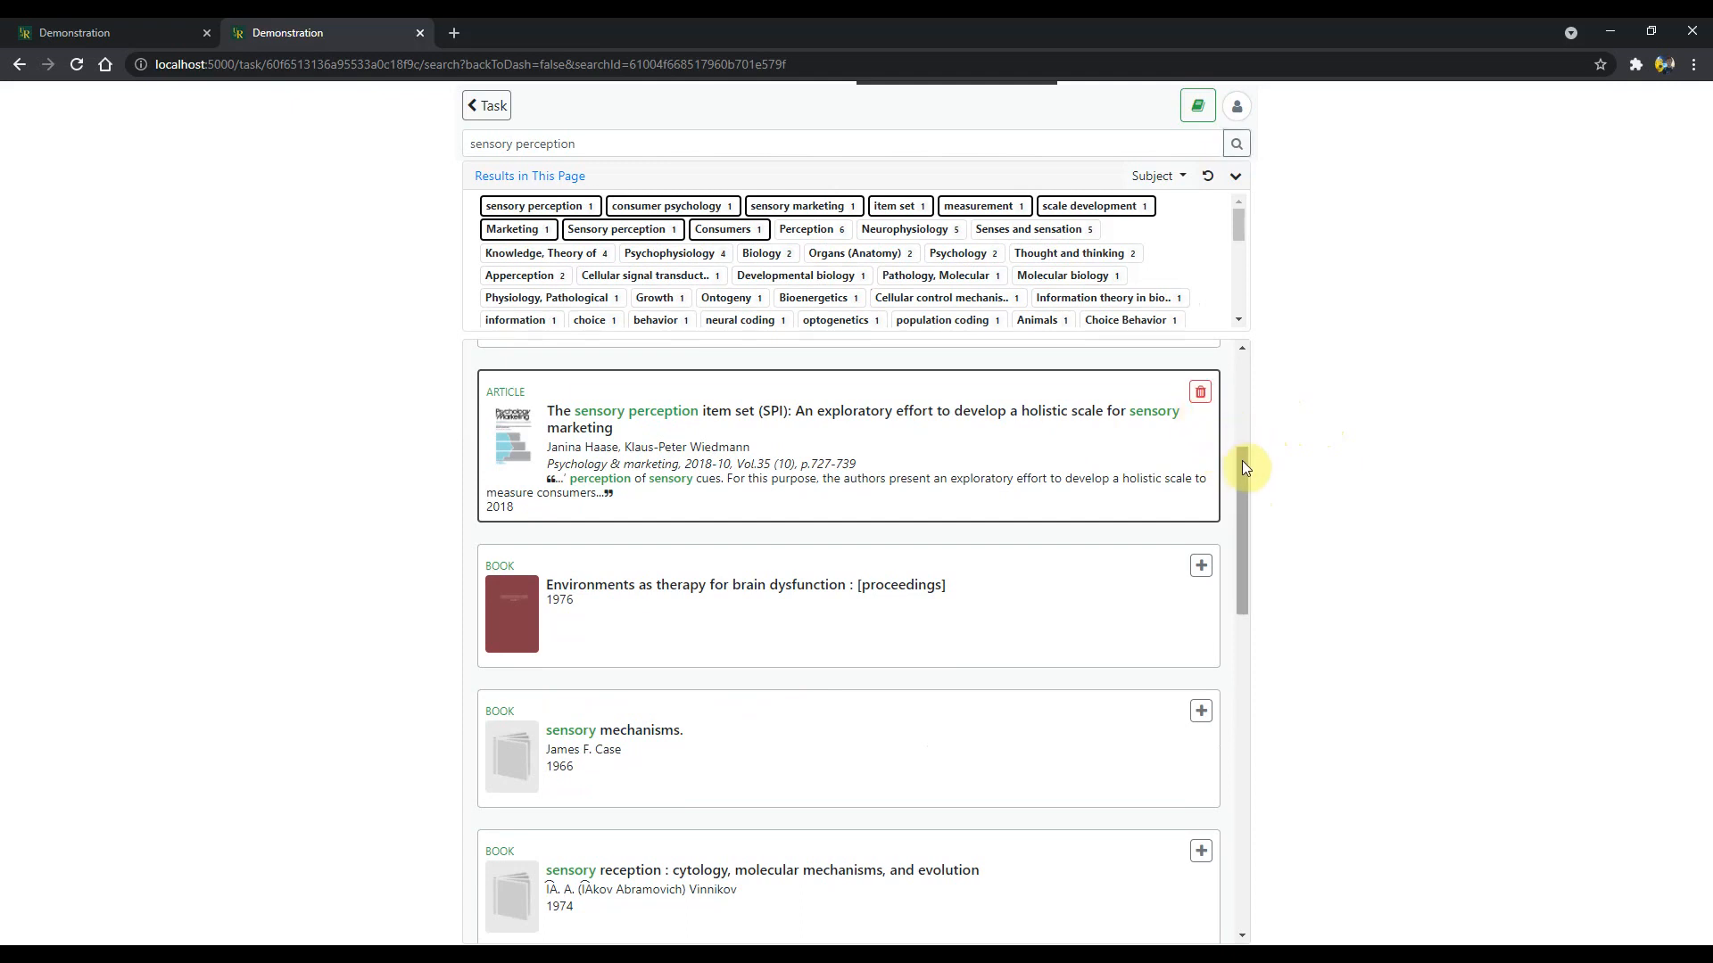
{"action": "left_click_drag", "start_coordinate": [1245, 474], "coordinate": [1246, 767]}
{"action": "left_click", "coordinate": [1205, 455]}
{"action": "left_click", "coordinate": [1136, 667]}
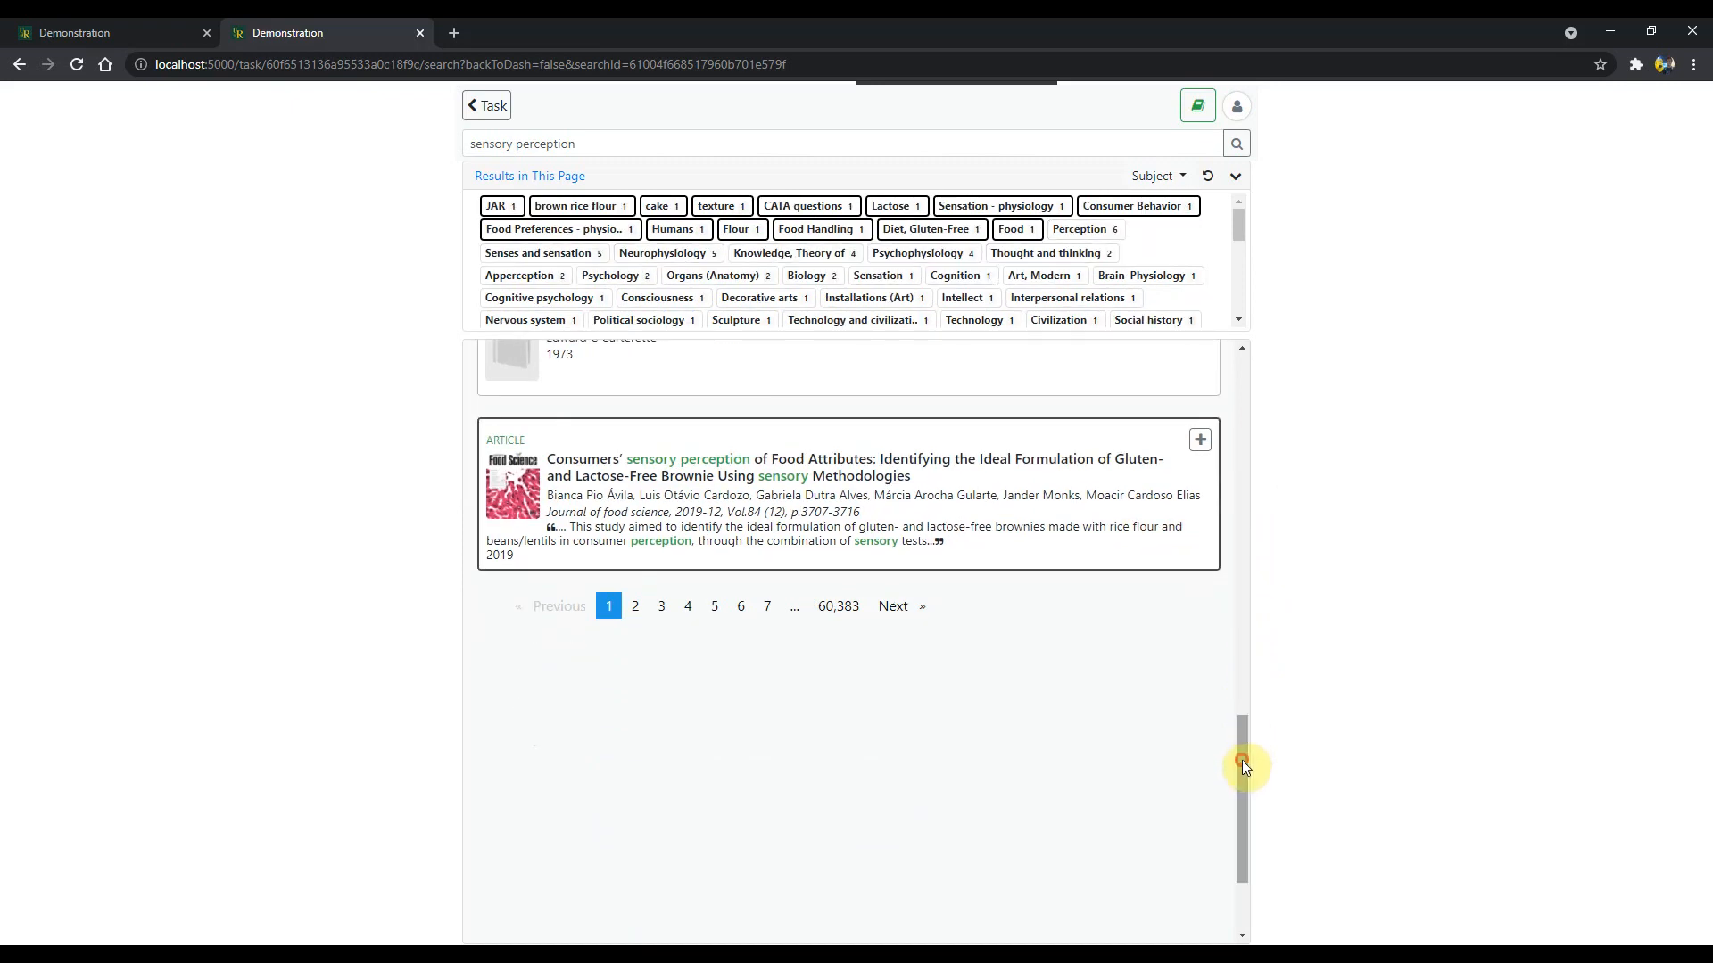
{"action": "left_click", "coordinate": [1200, 443]}
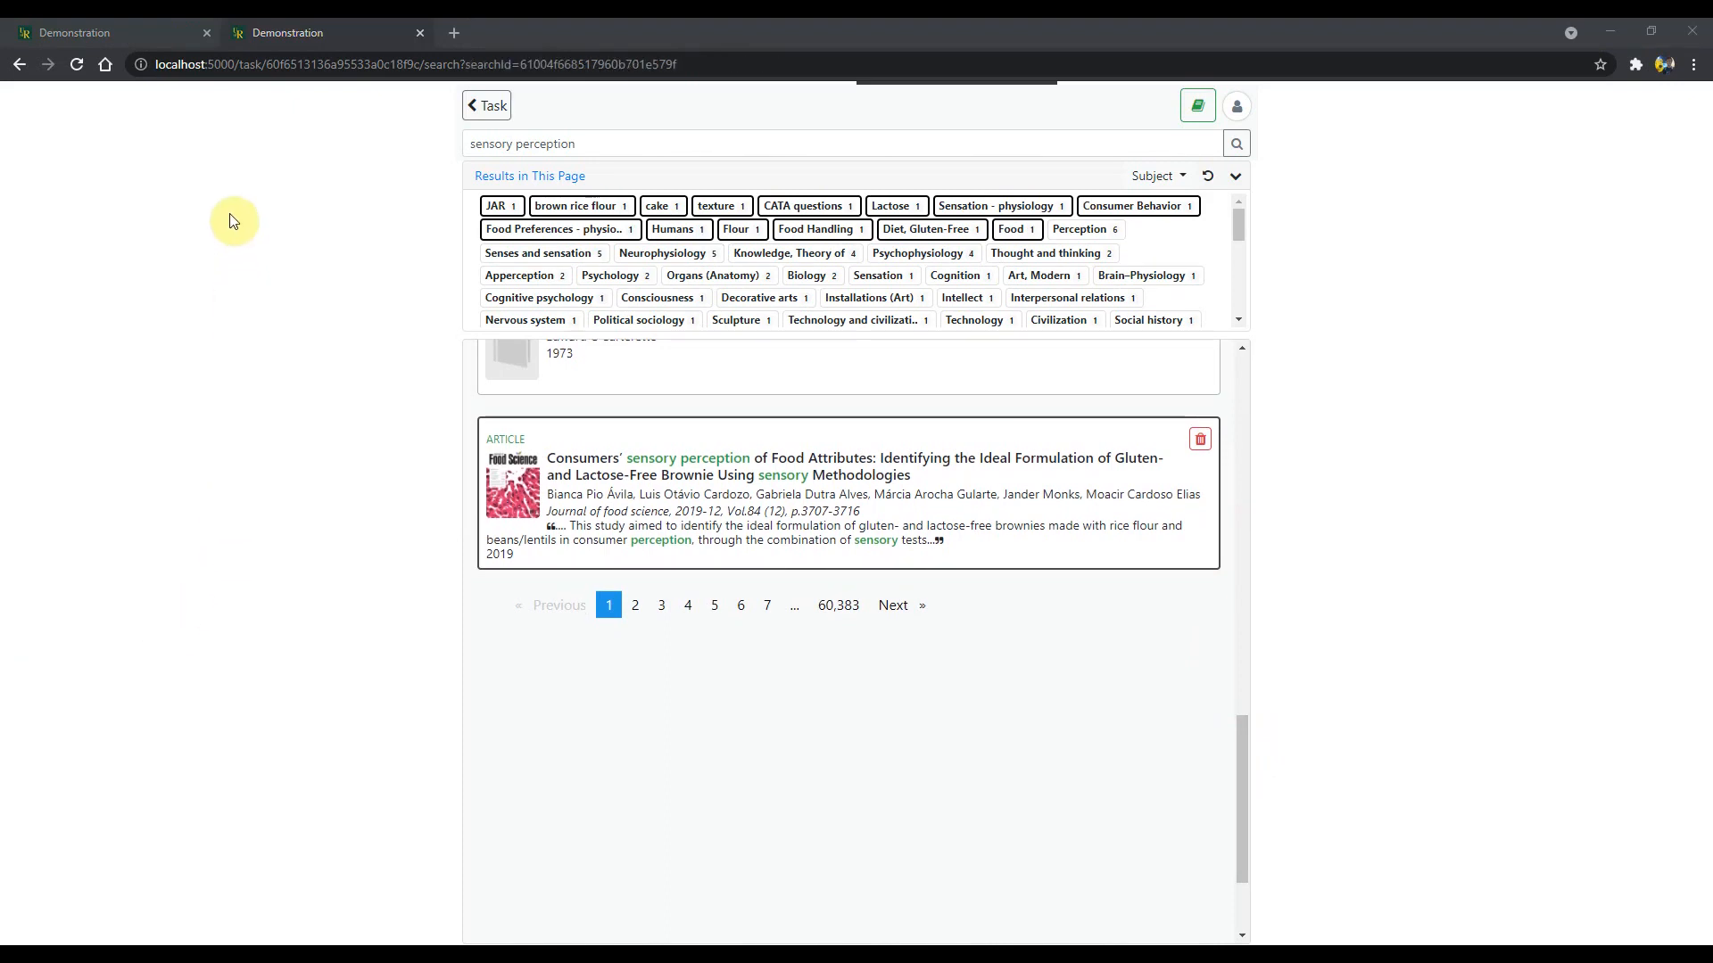
Step: Return to the overview of all tasks and open the saved documents of the "perception of colour" task
{"action": "left_click", "coordinate": [486, 107]}
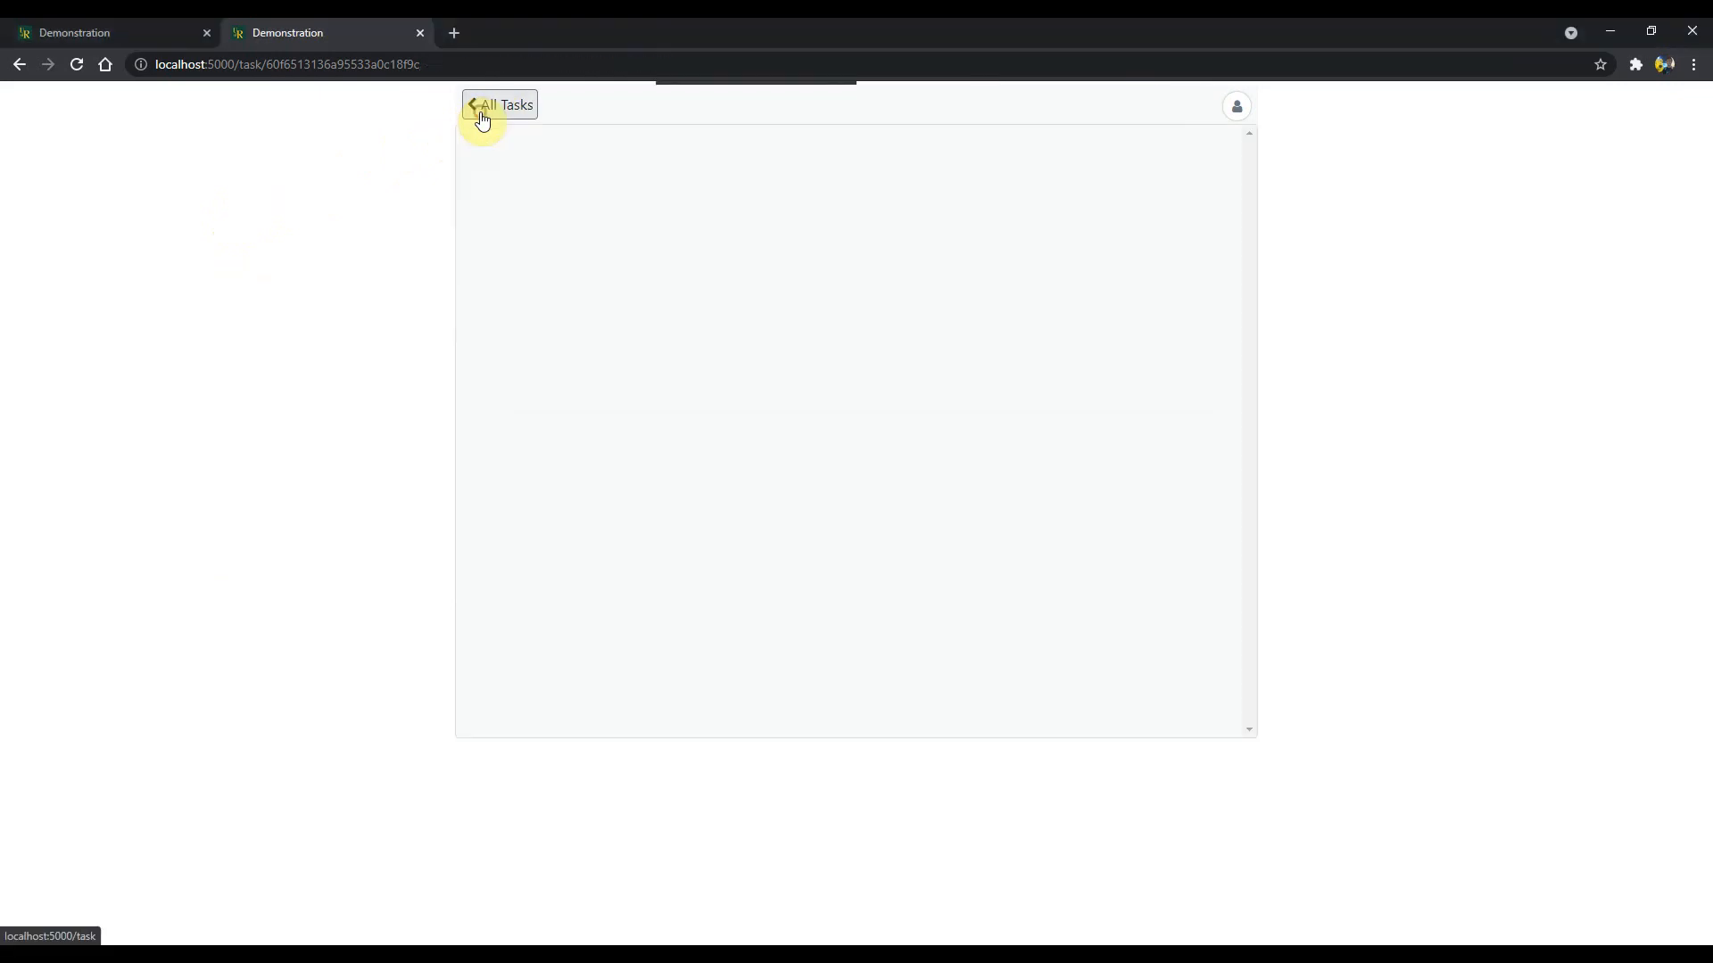
{"action": "left_click", "coordinate": [481, 109]}
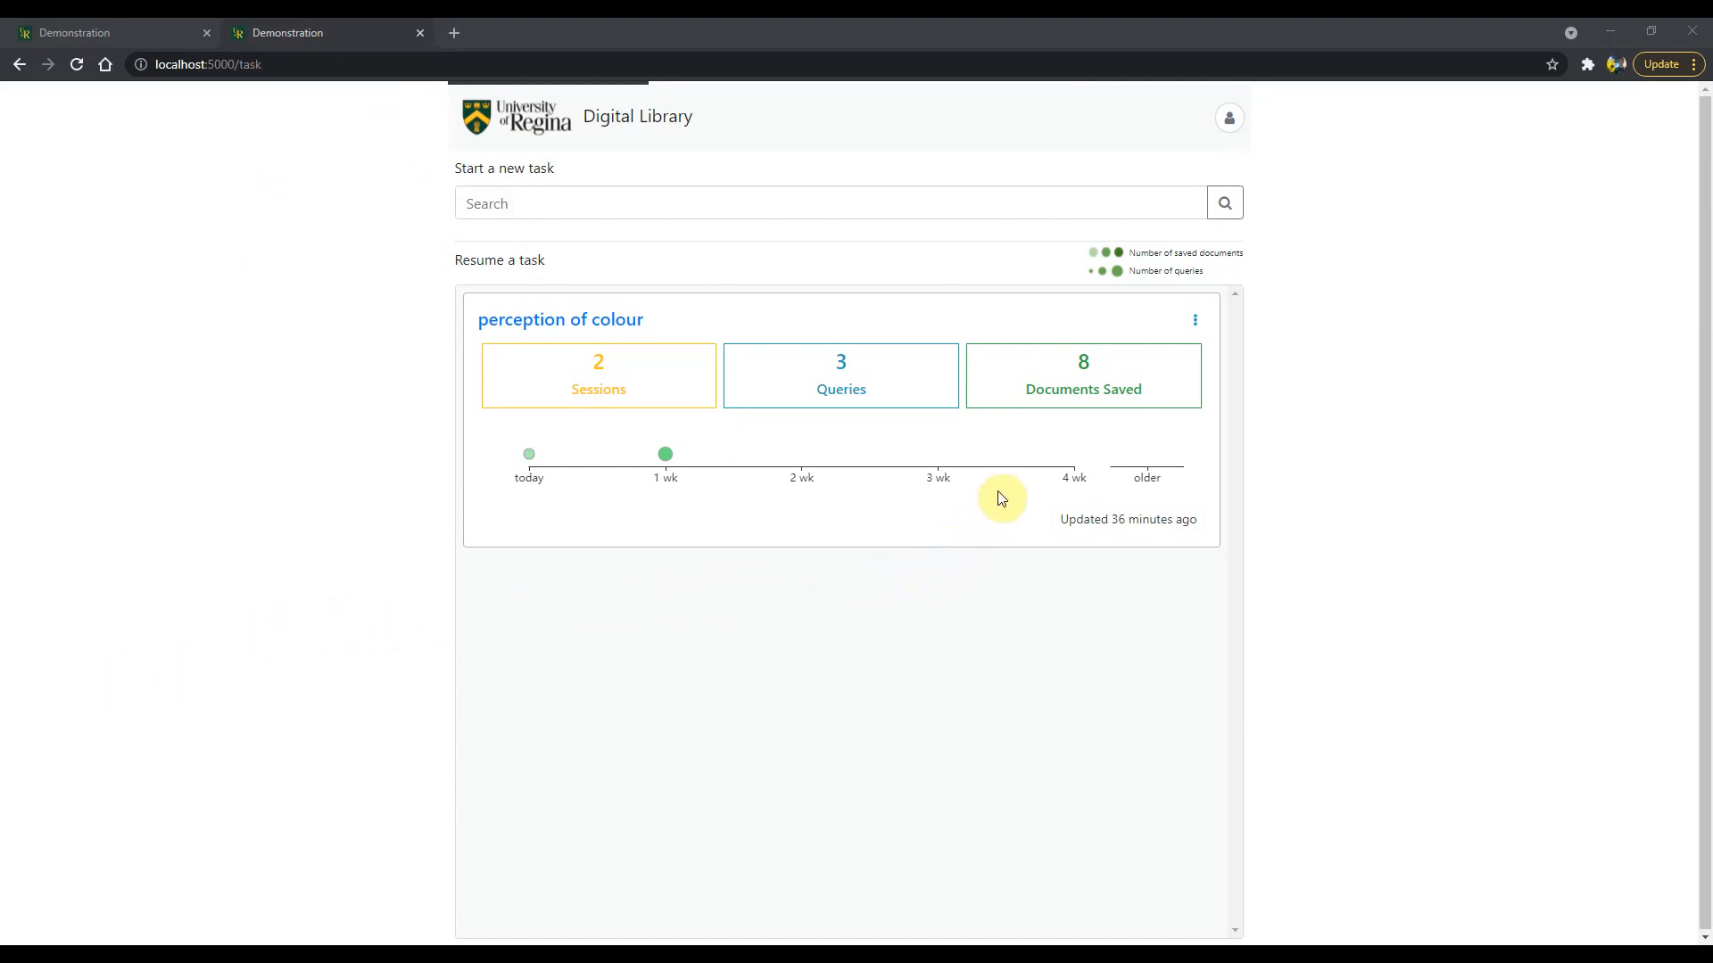
{"action": "left_click", "coordinate": [1075, 390]}
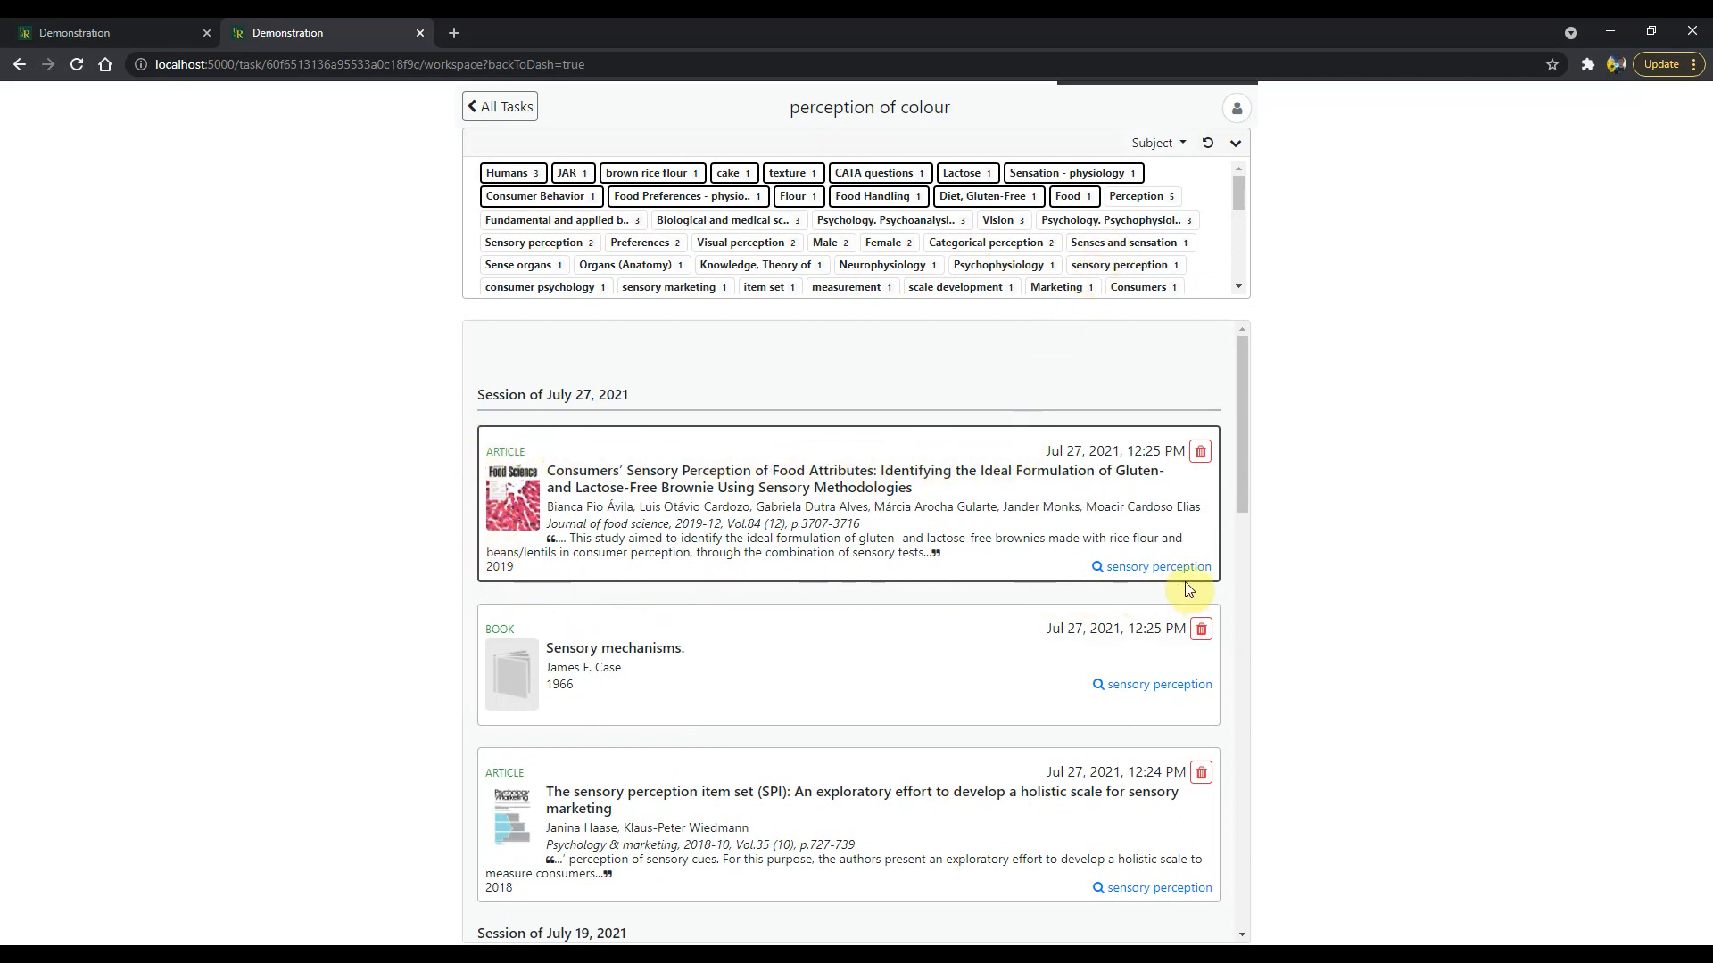
Step: Get the full text of the saved article "Wishful Seeing: How Preferences Shape Visual Perception" through the JSTOR Life Sciences Collection
{"action": "left_click_drag", "start_coordinate": [1240, 474], "coordinate": [1242, 548]}
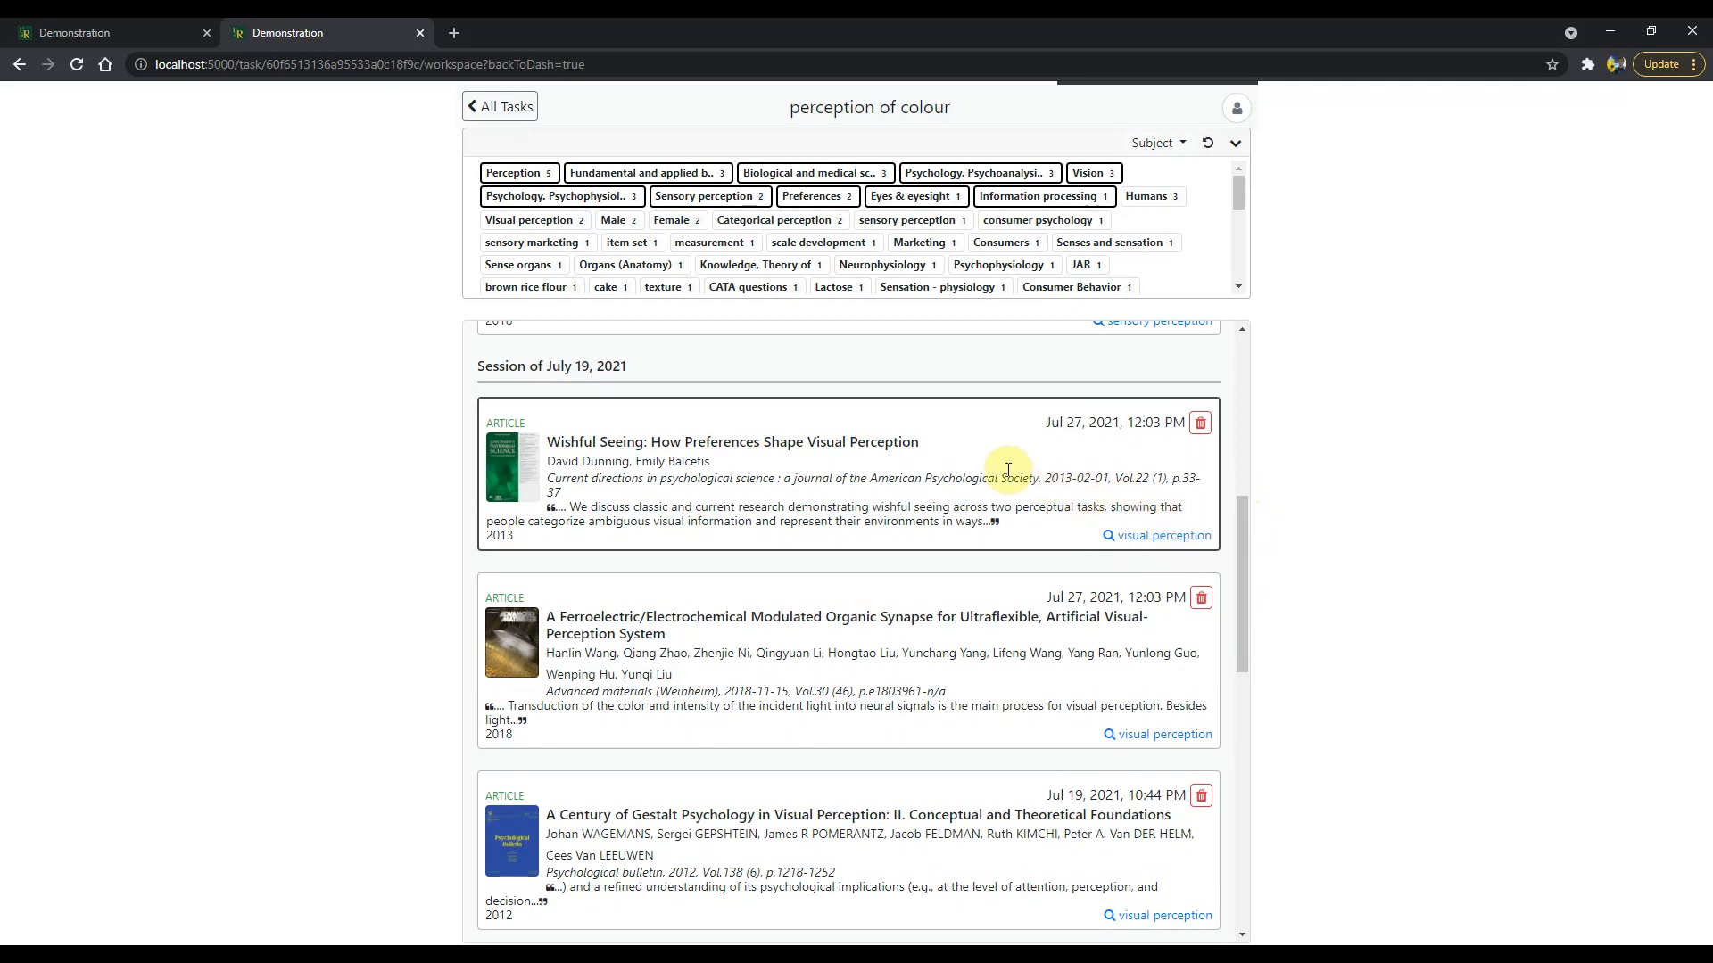
{"action": "left_click", "coordinate": [864, 451]}
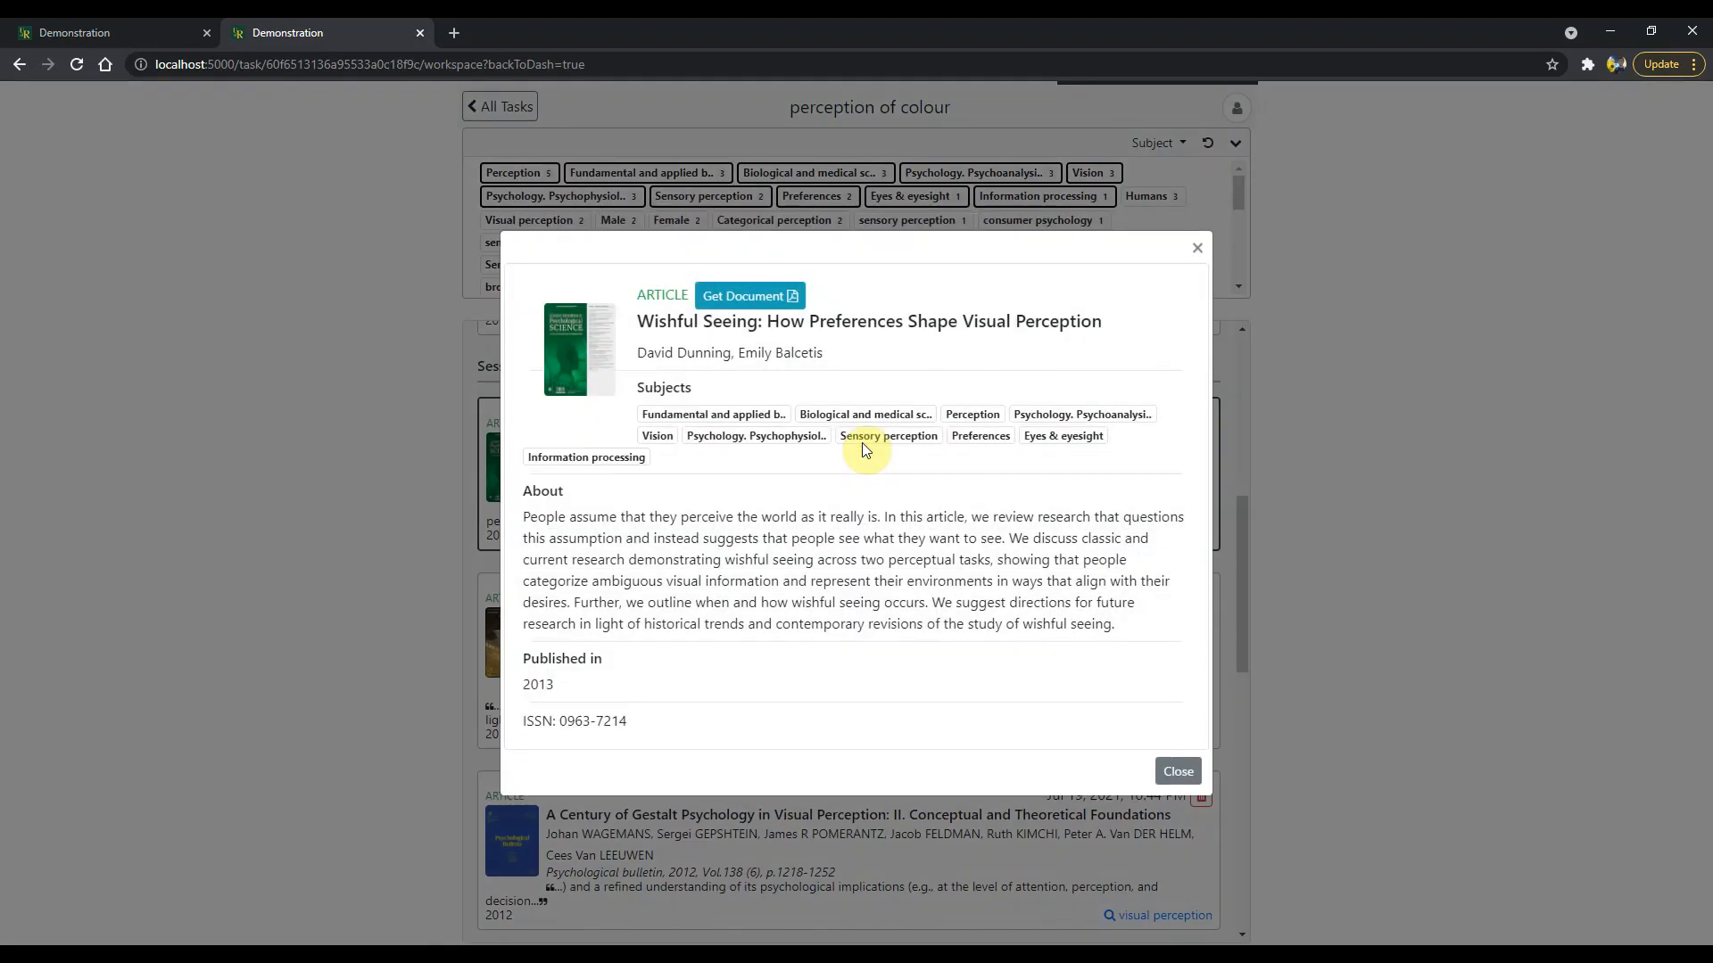
{"action": "left_click", "coordinate": [723, 307]}
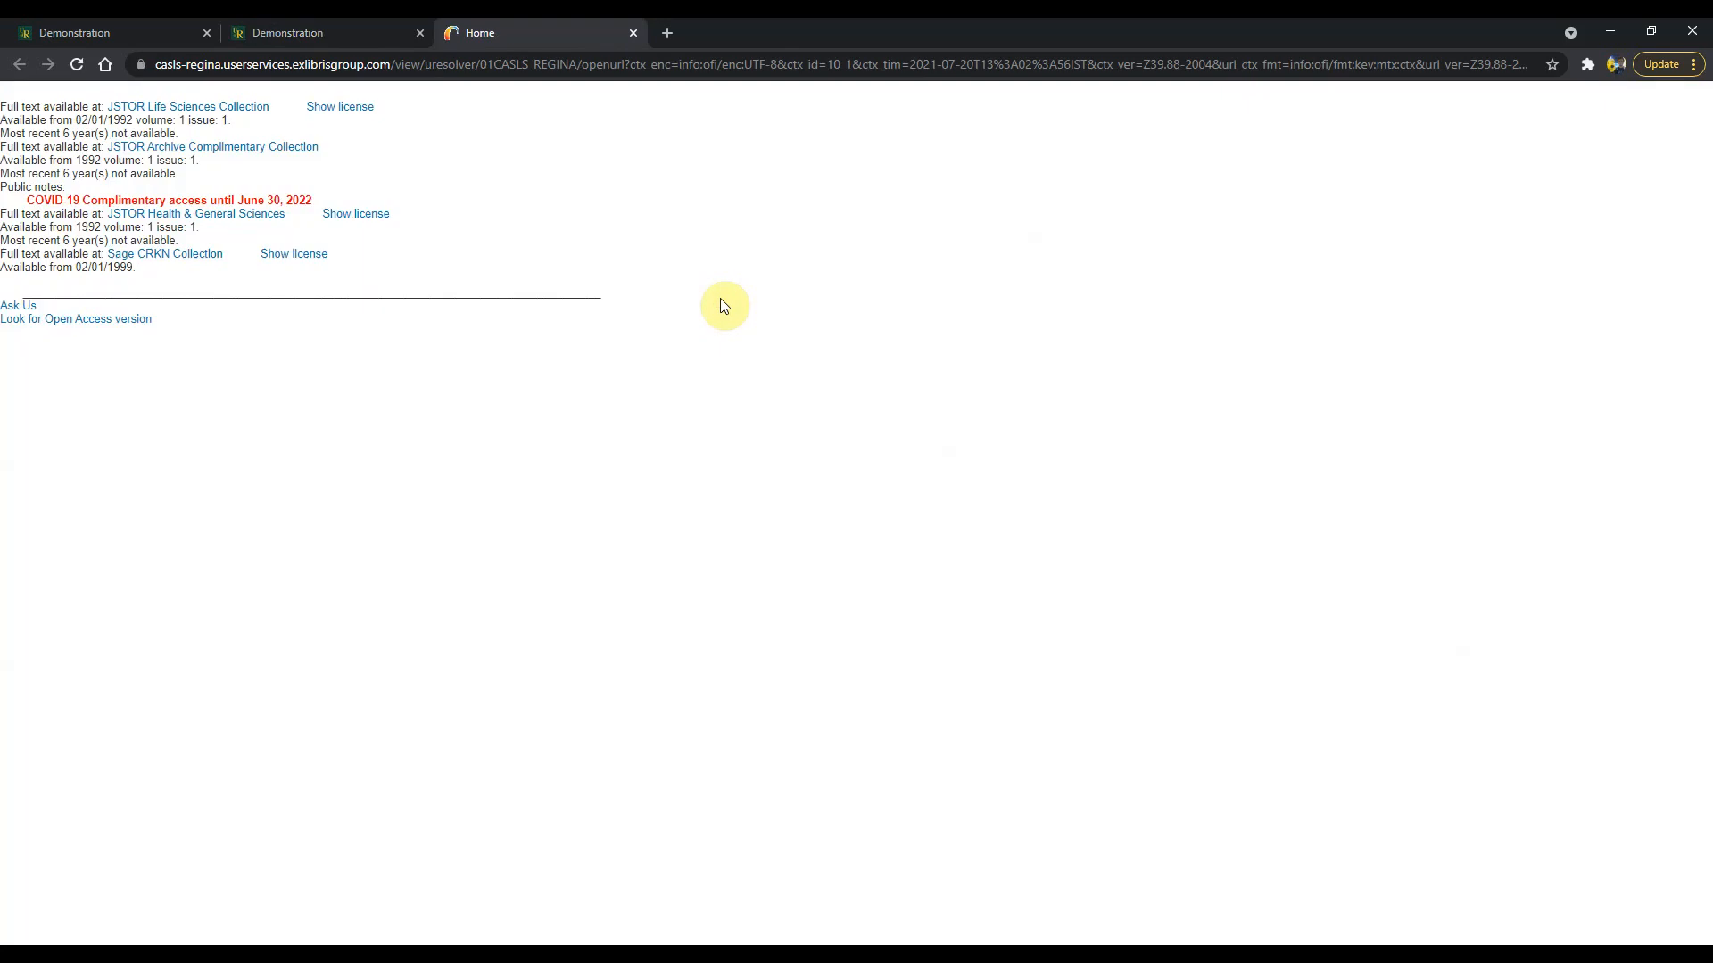
{"action": "left_click", "coordinate": [218, 110]}
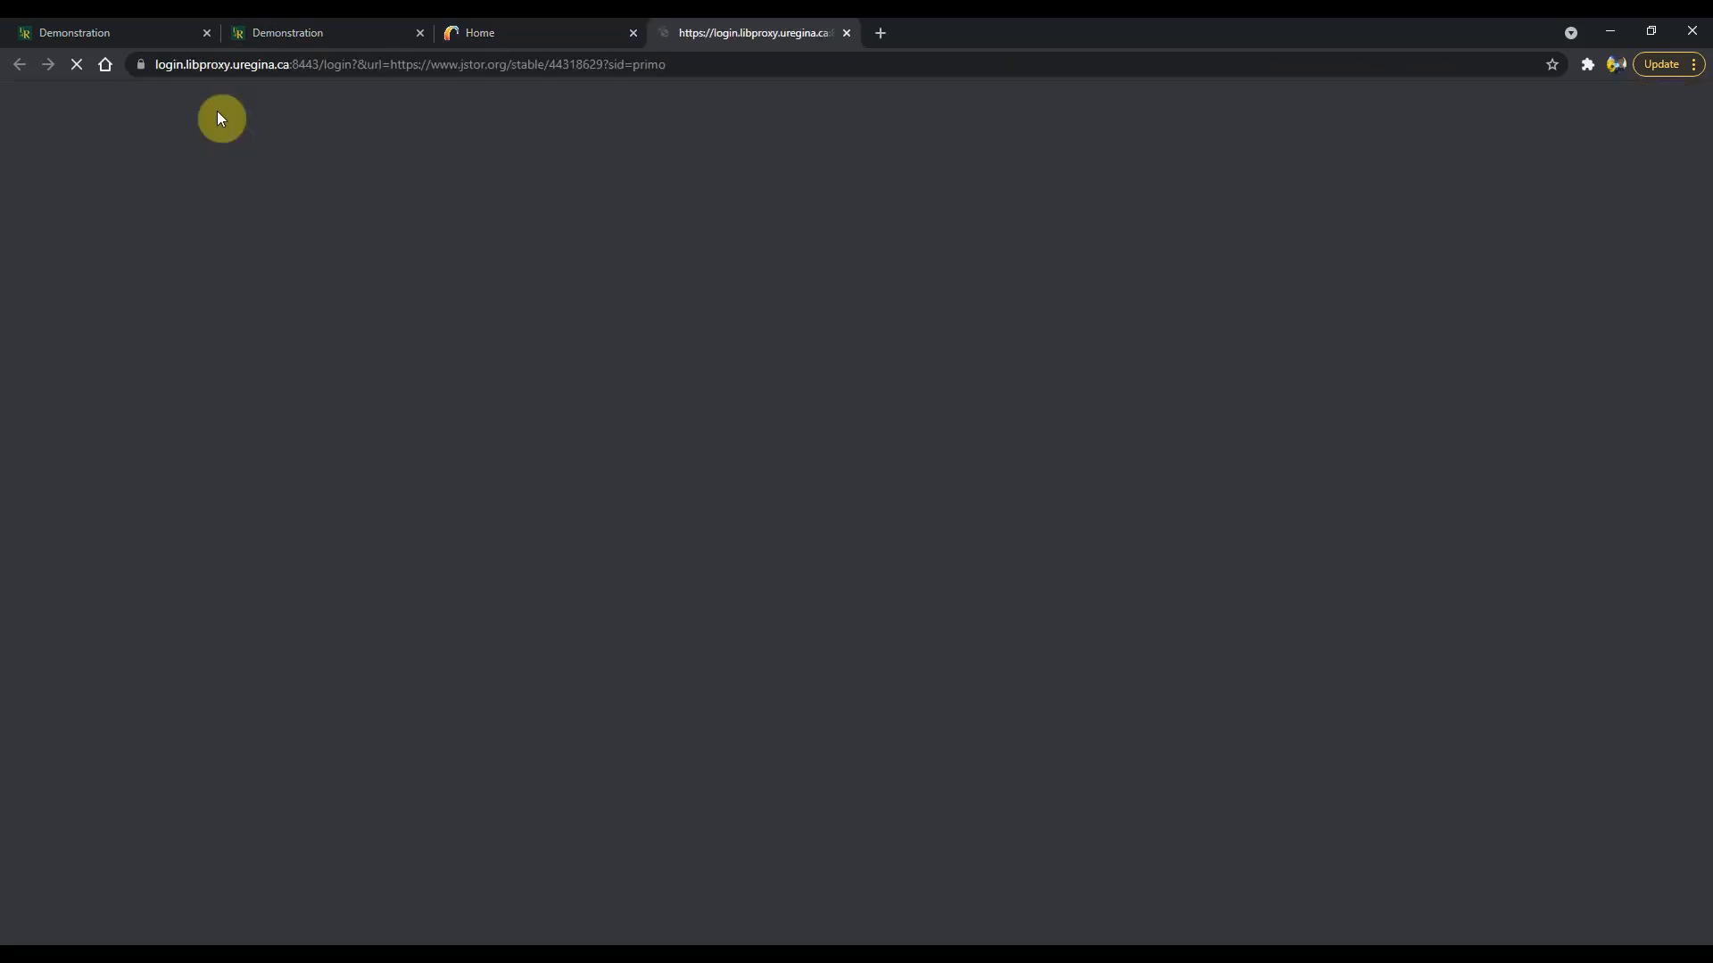
{"action": "left_click", "coordinate": [921, 356]}
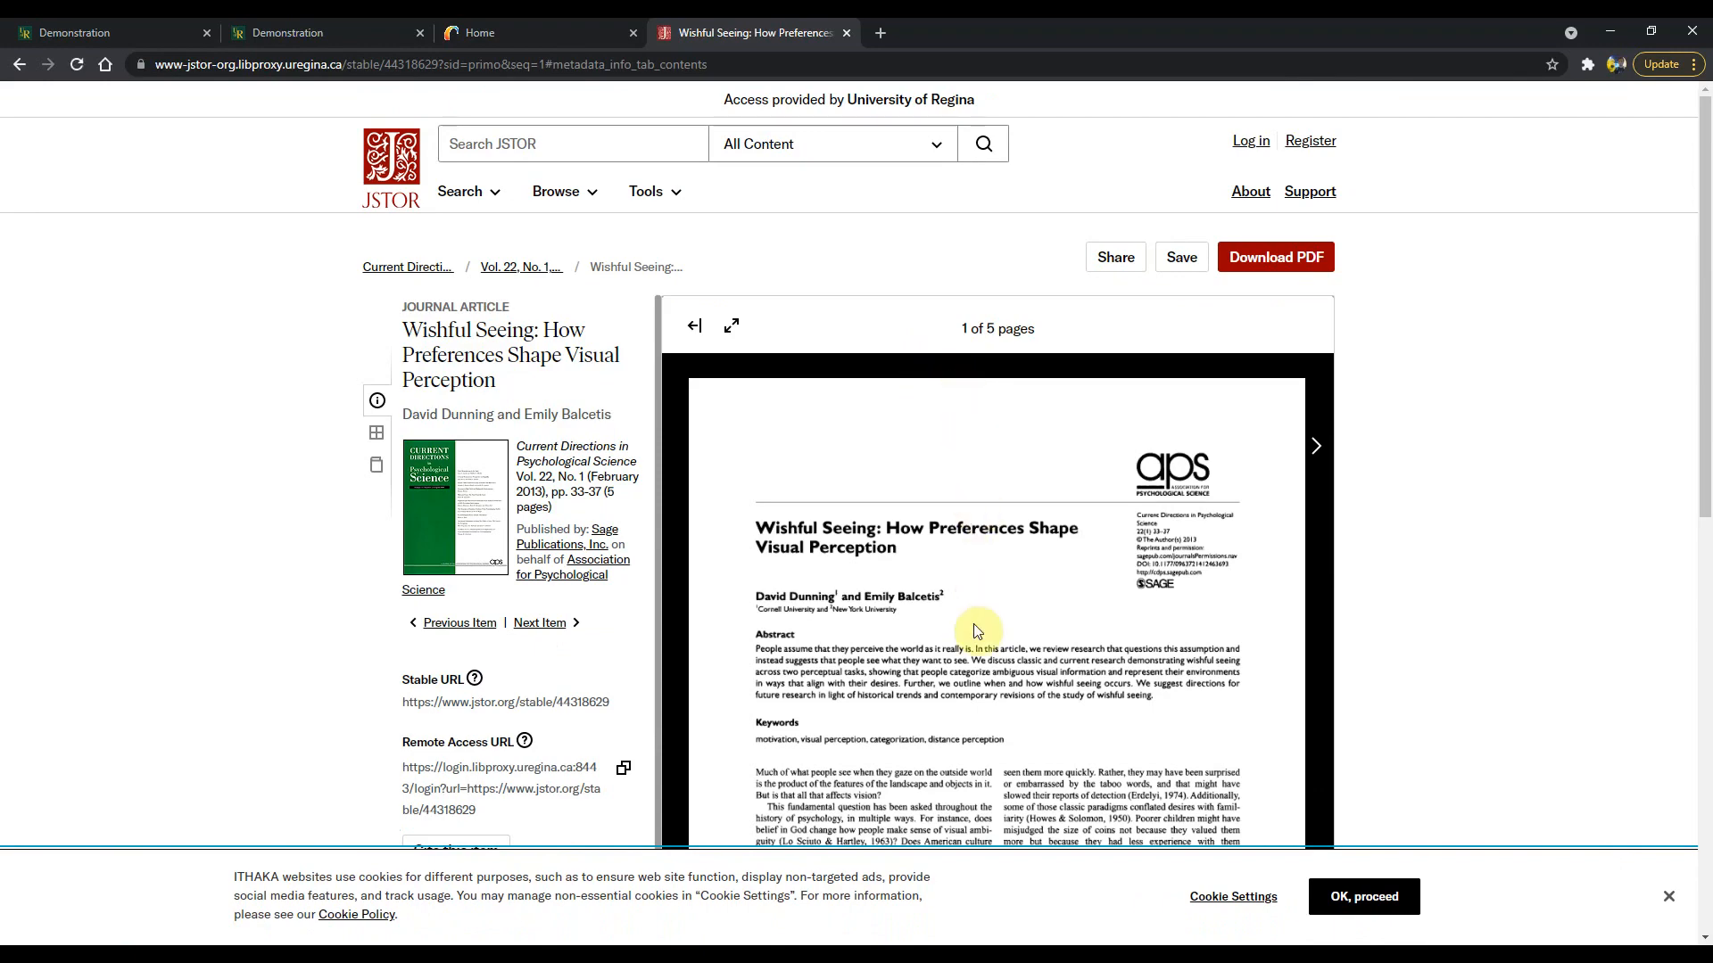
Step: Look through the abstract and first page of the "Wishful Seeing" article on JSTOR
{"action": "scroll", "coordinate": [975, 631], "scroll_direction": "down", "scroll_amount": 5}
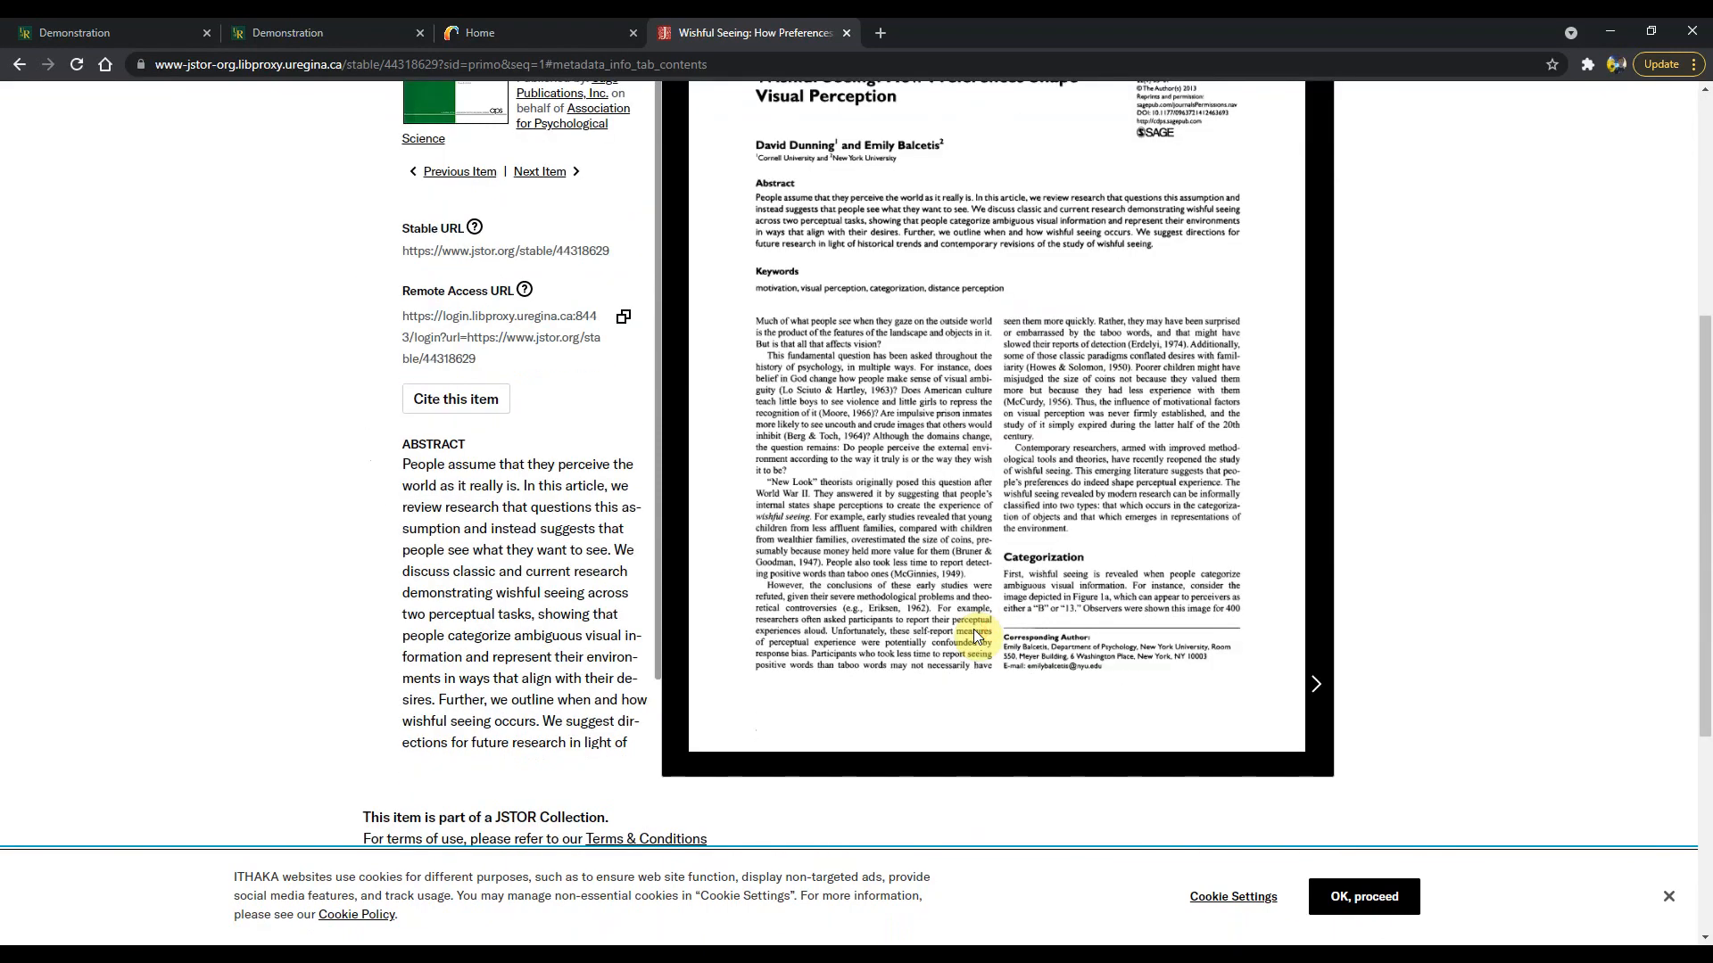
{"action": "scroll", "coordinate": [975, 635], "scroll_direction": "down", "scroll_amount": 2}
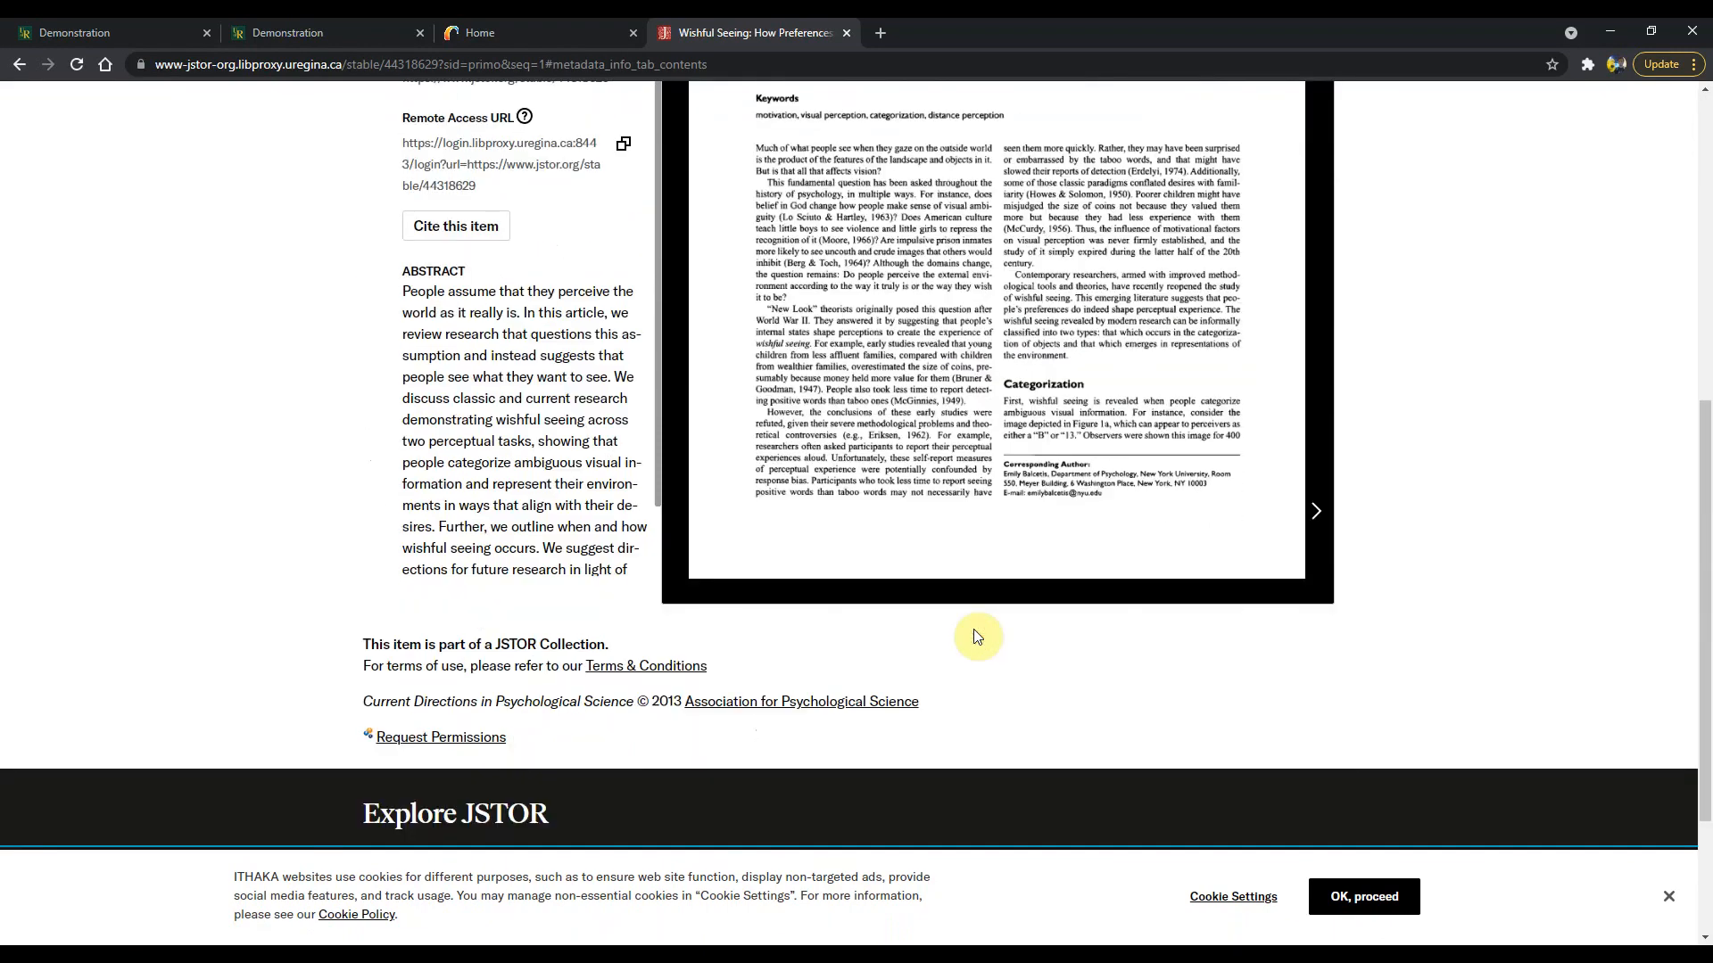
{"action": "scroll", "coordinate": [975, 635], "scroll_direction": "up", "scroll_amount": 4}
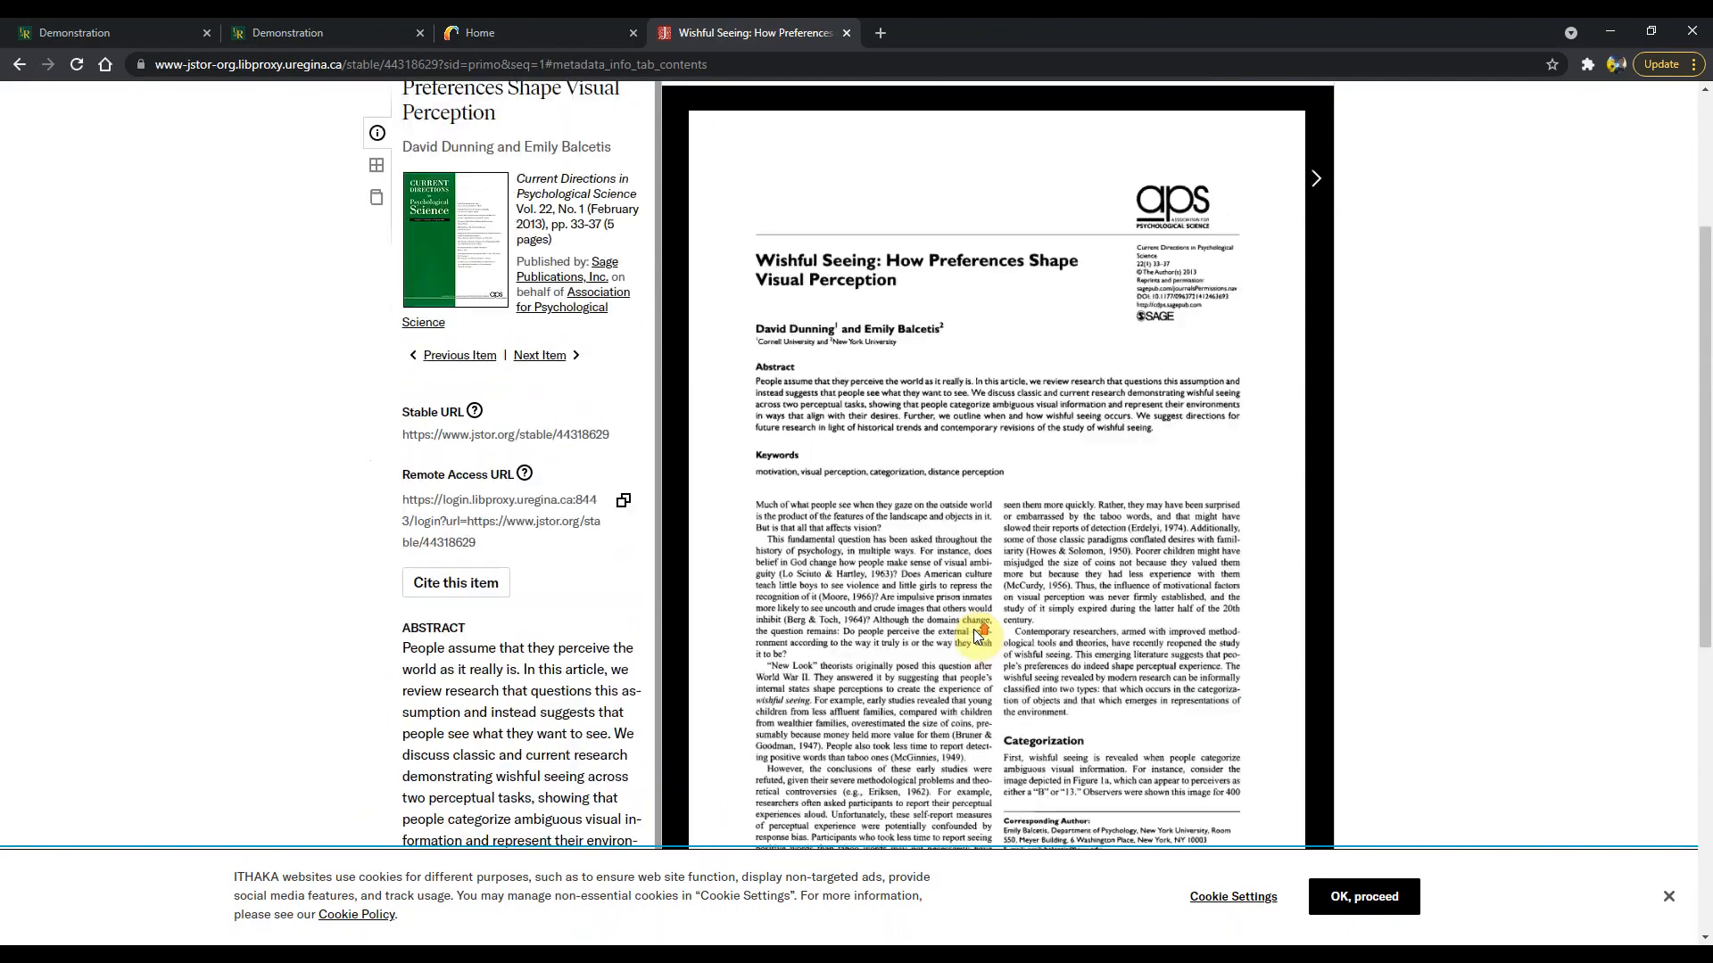
Step: Close the JSTOR article page and the full-text availability page to return to the saved documents of the "perception of colour" task
{"action": "scroll", "coordinate": [972, 629], "scroll_direction": "up", "scroll_amount": 2}
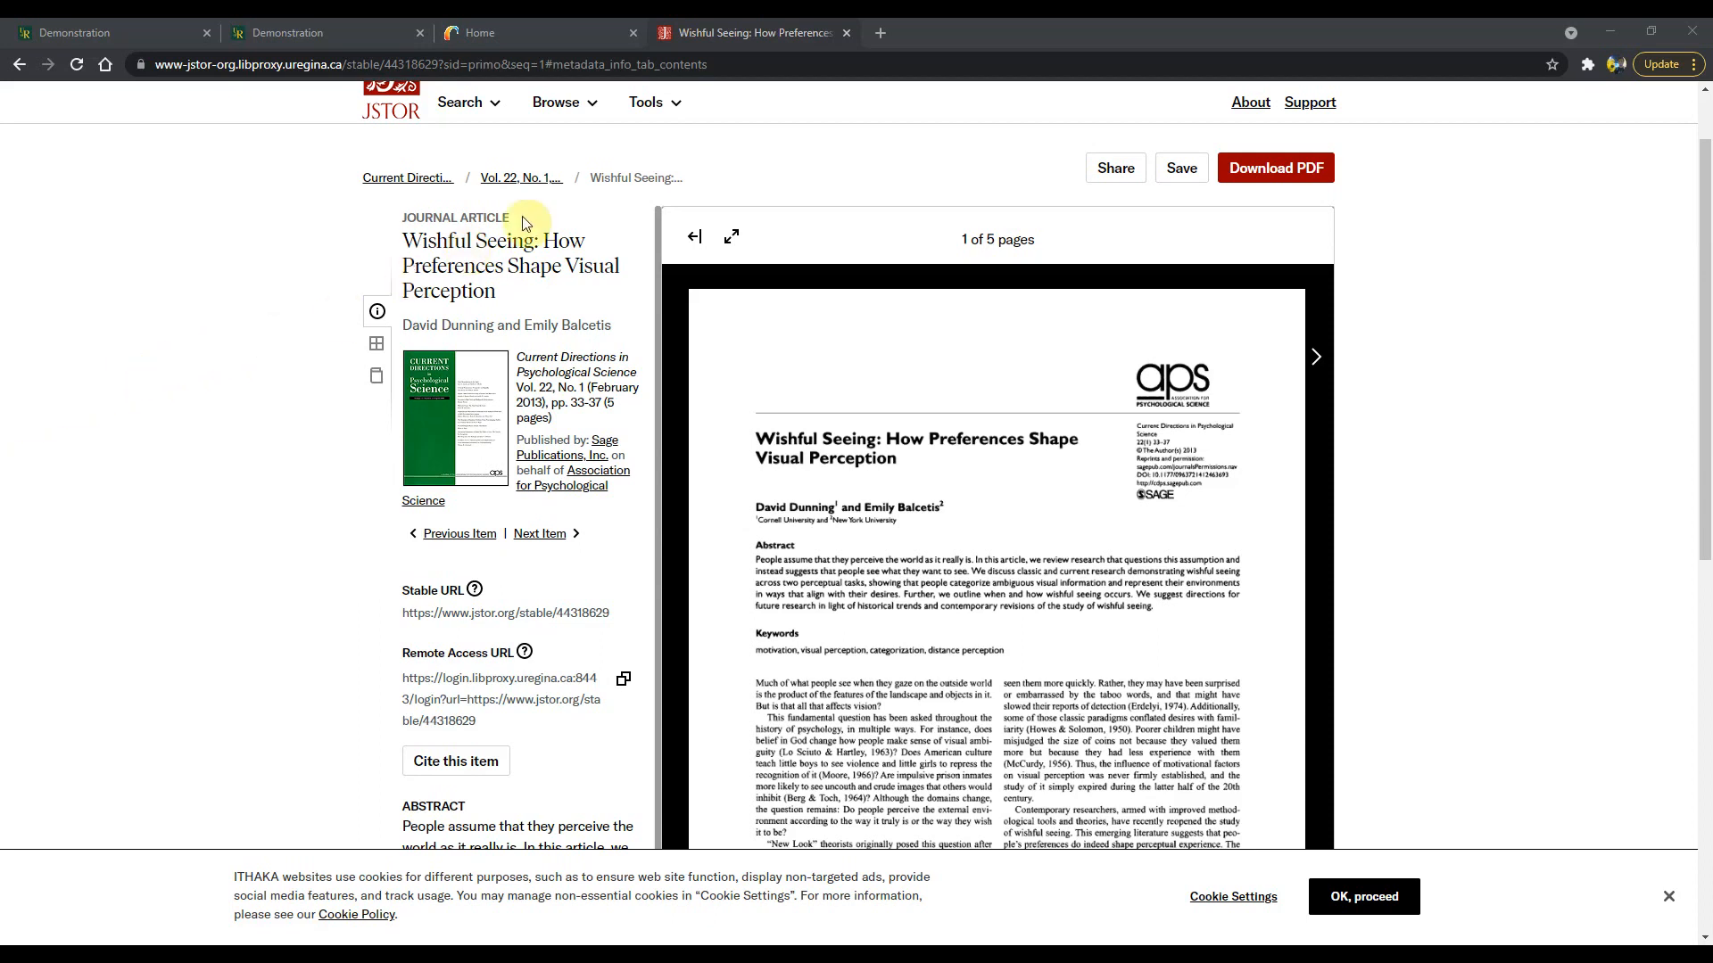
{"action": "left_click", "coordinate": [848, 33]}
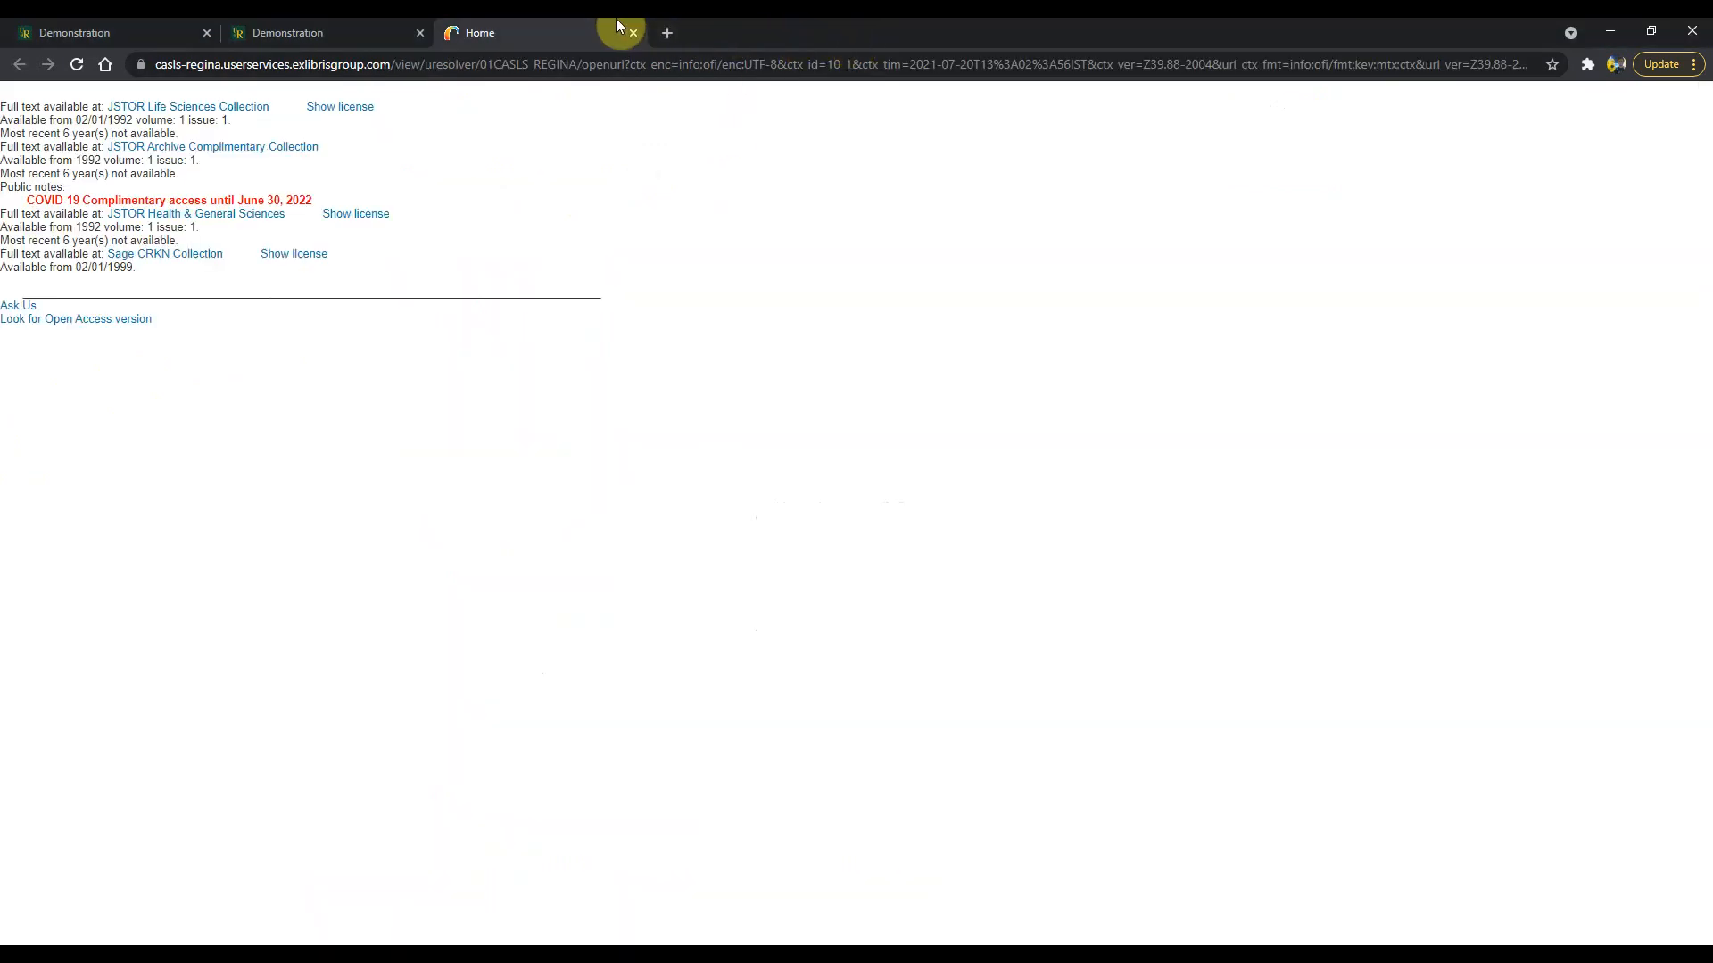
{"action": "left_click", "coordinate": [632, 33]}
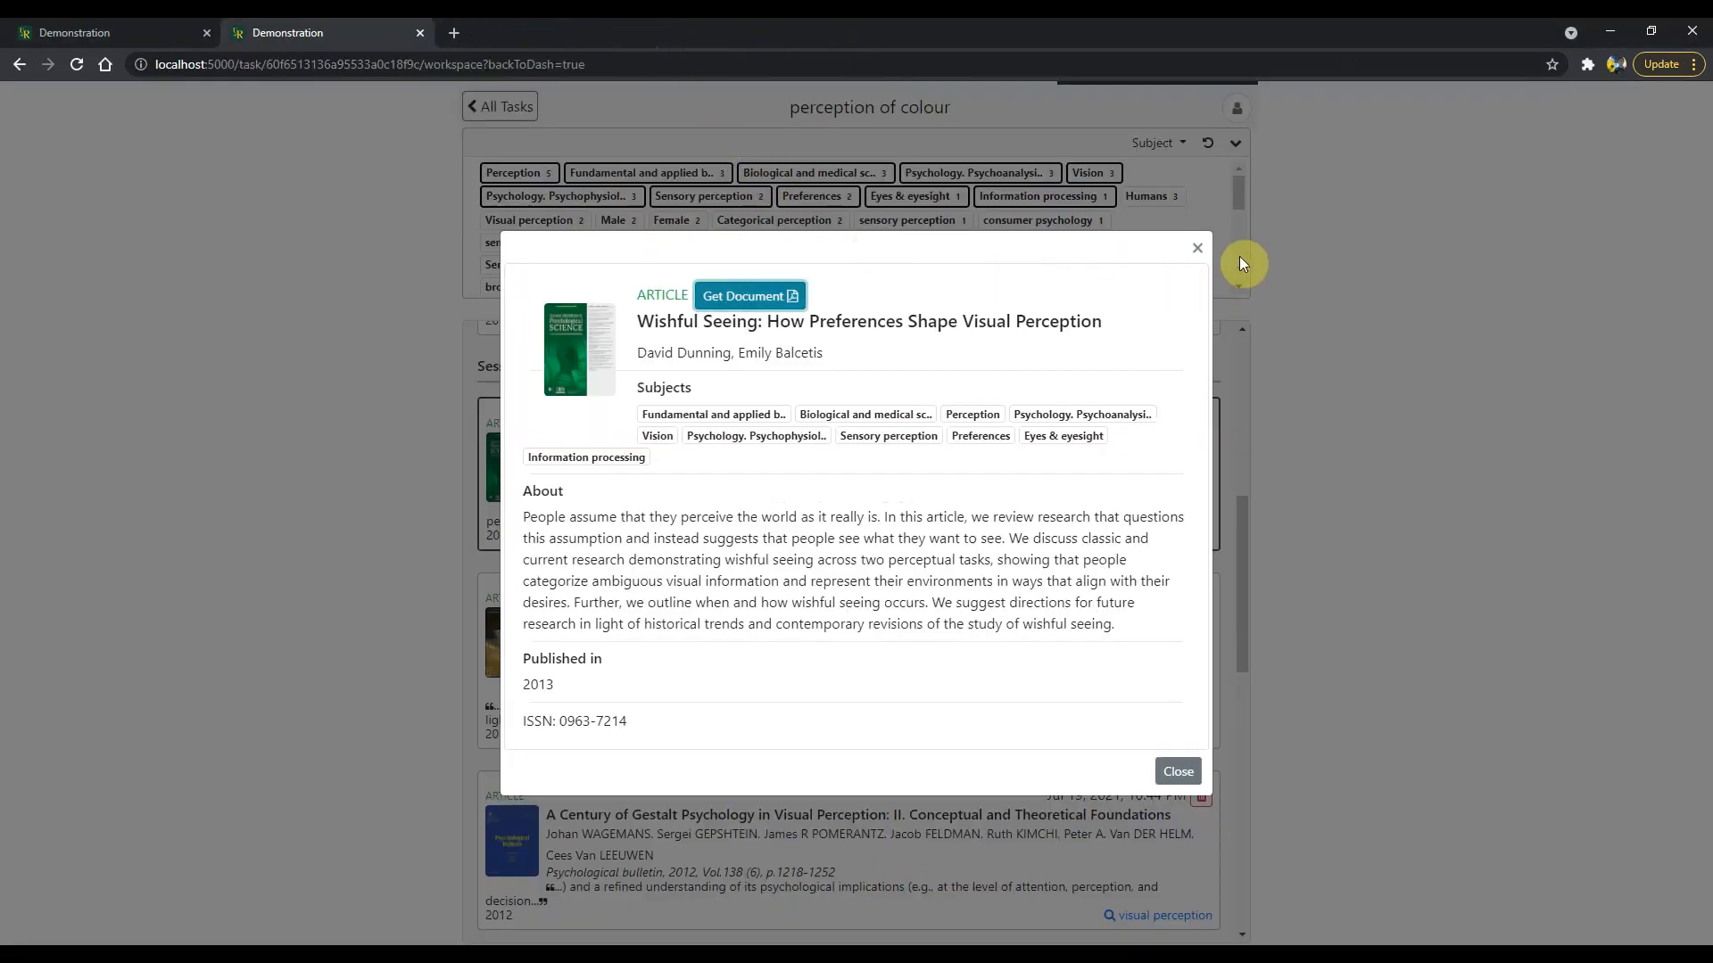
Step: Close the details of "Wishful Seeing: How Preferences Shape Visual Perception" and delete that article from the task's workspace
{"action": "left_click", "coordinate": [1198, 247]}
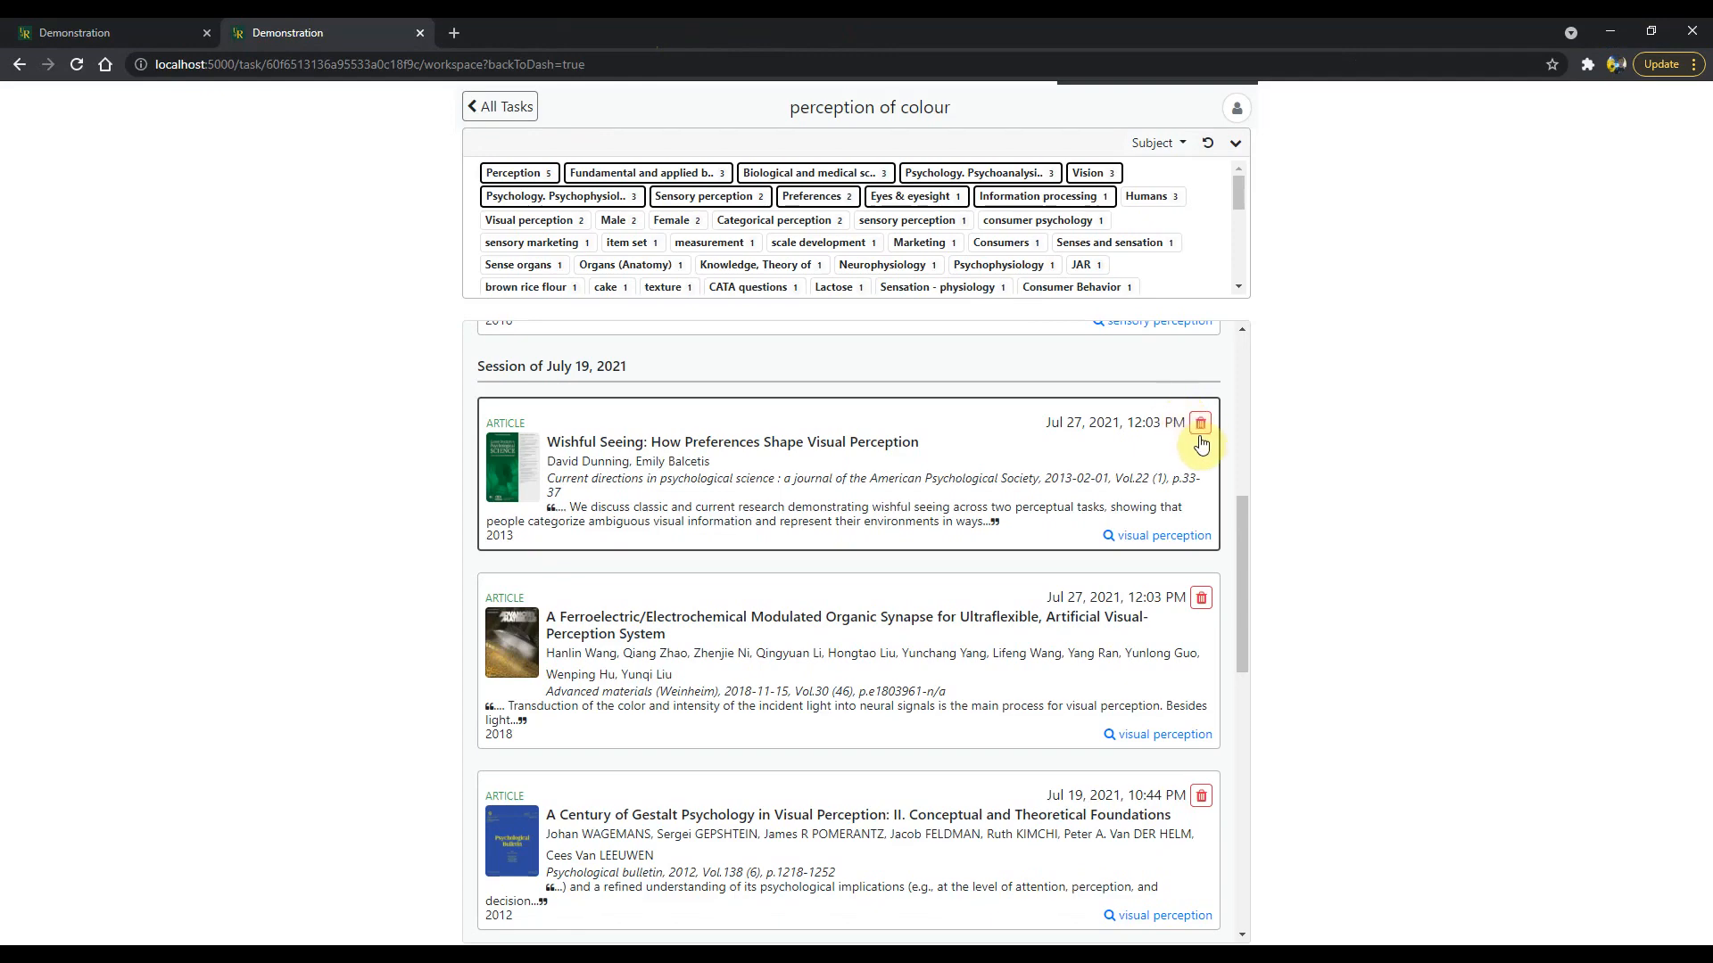
{"action": "left_click", "coordinate": [1201, 424]}
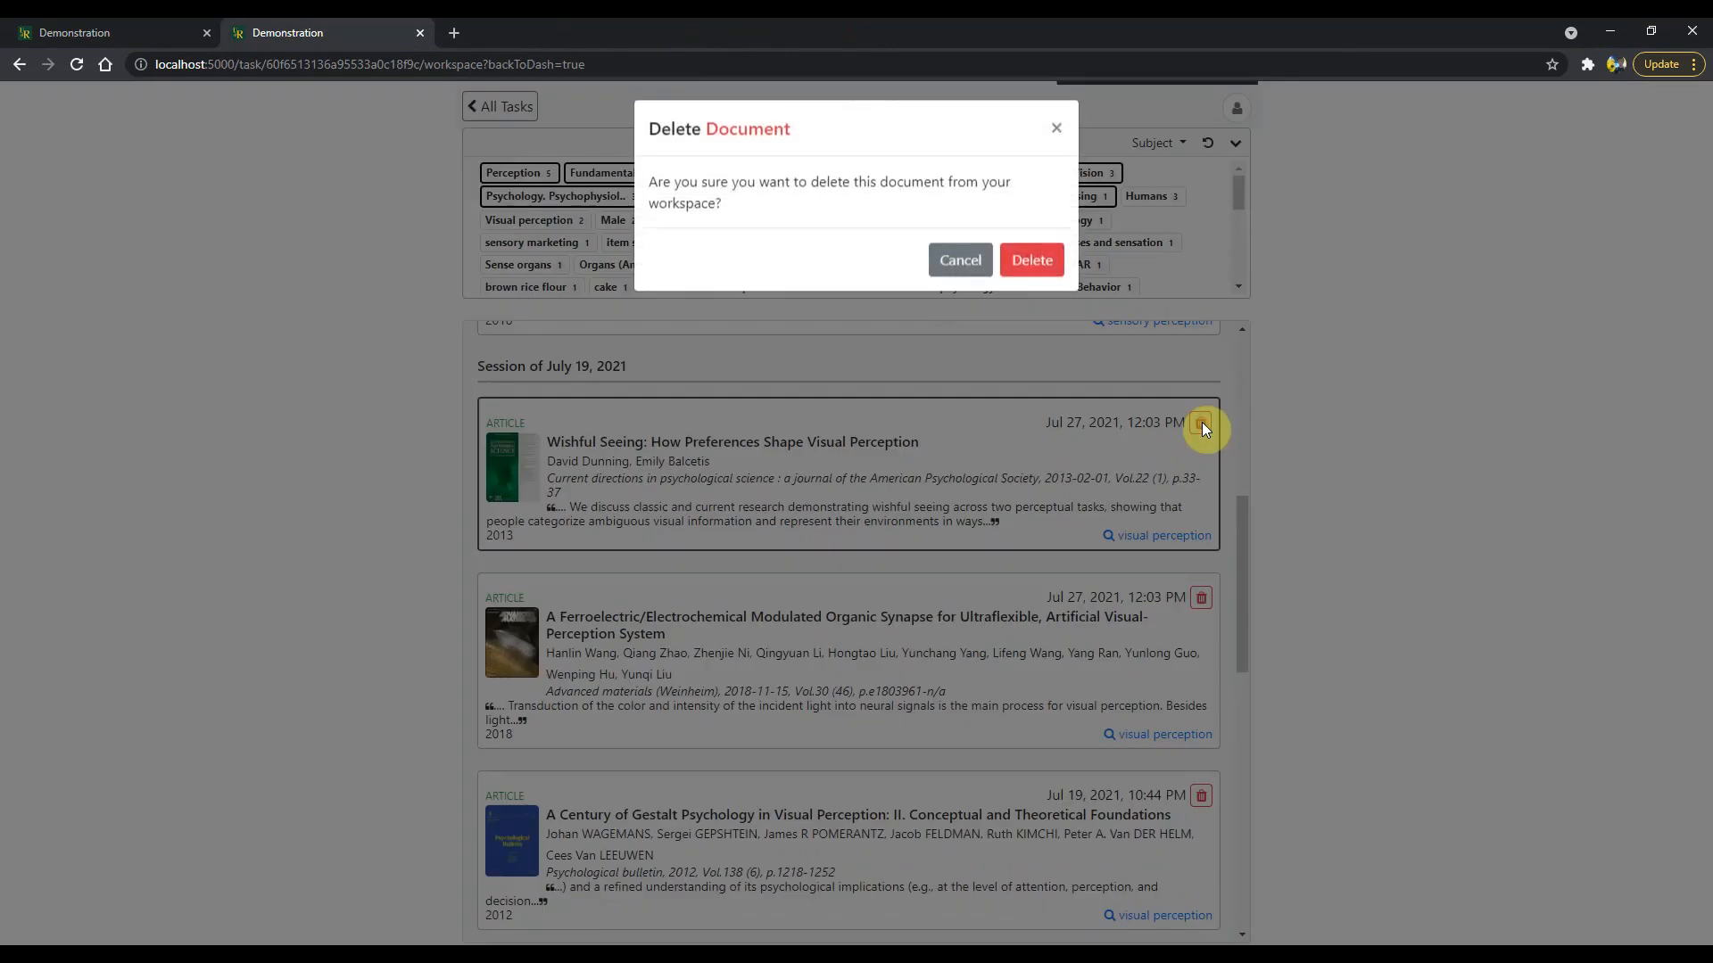
{"action": "left_click", "coordinate": [1032, 267]}
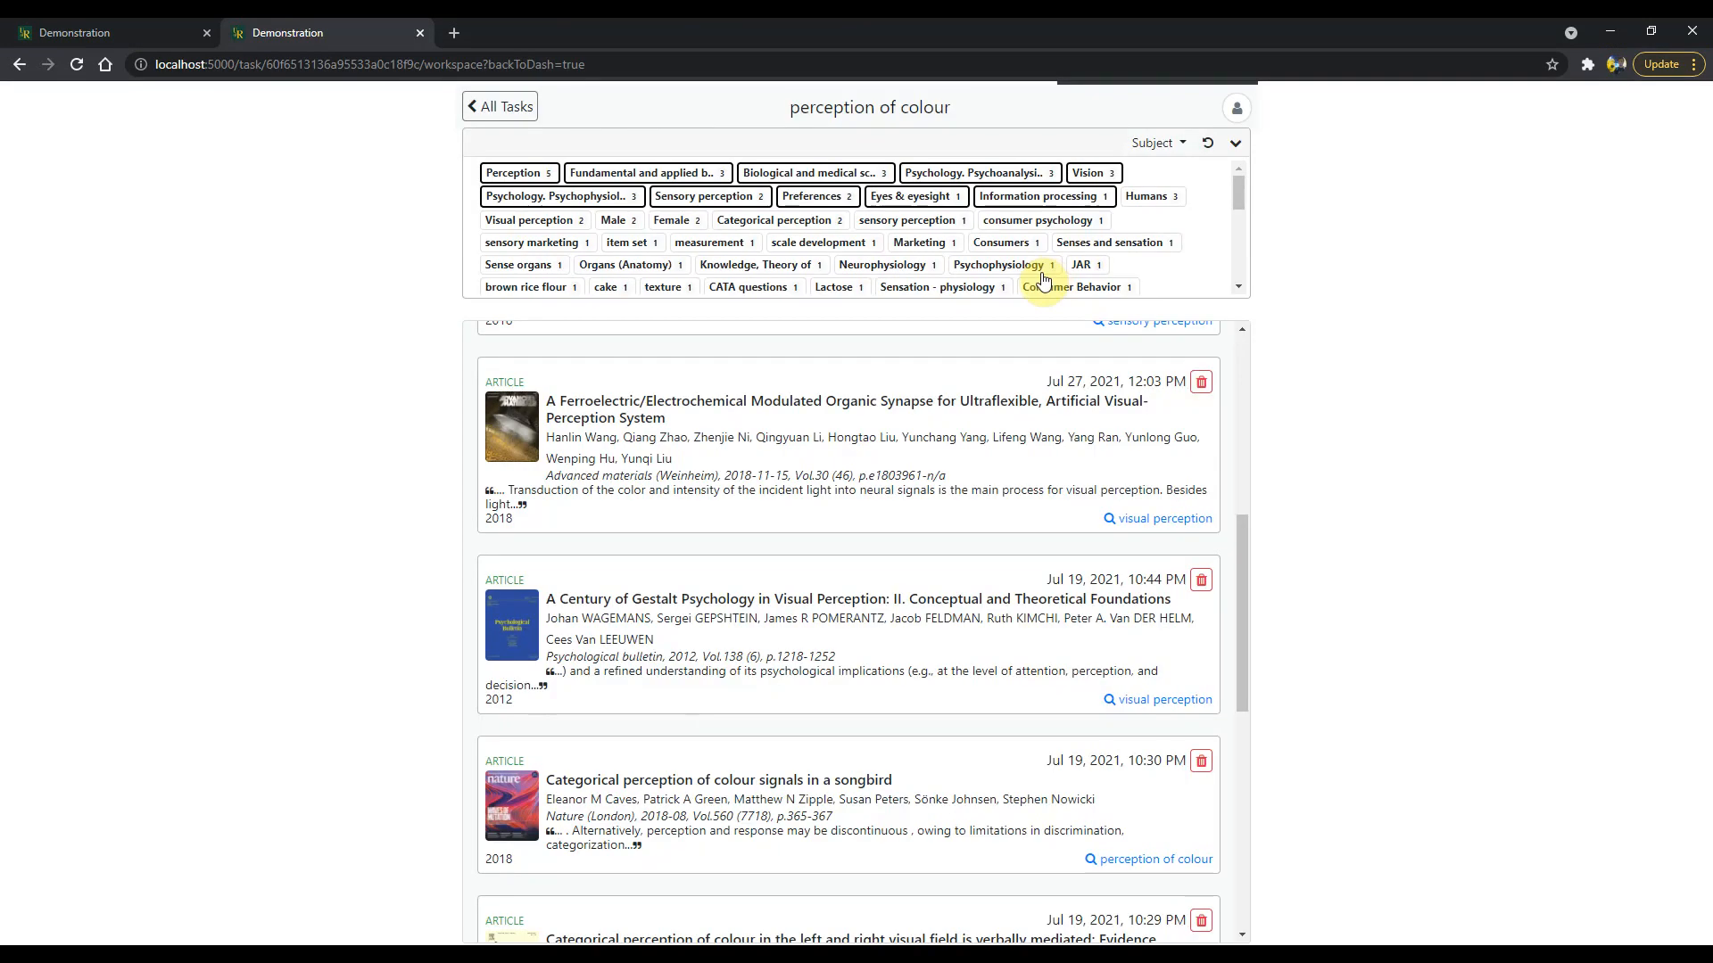